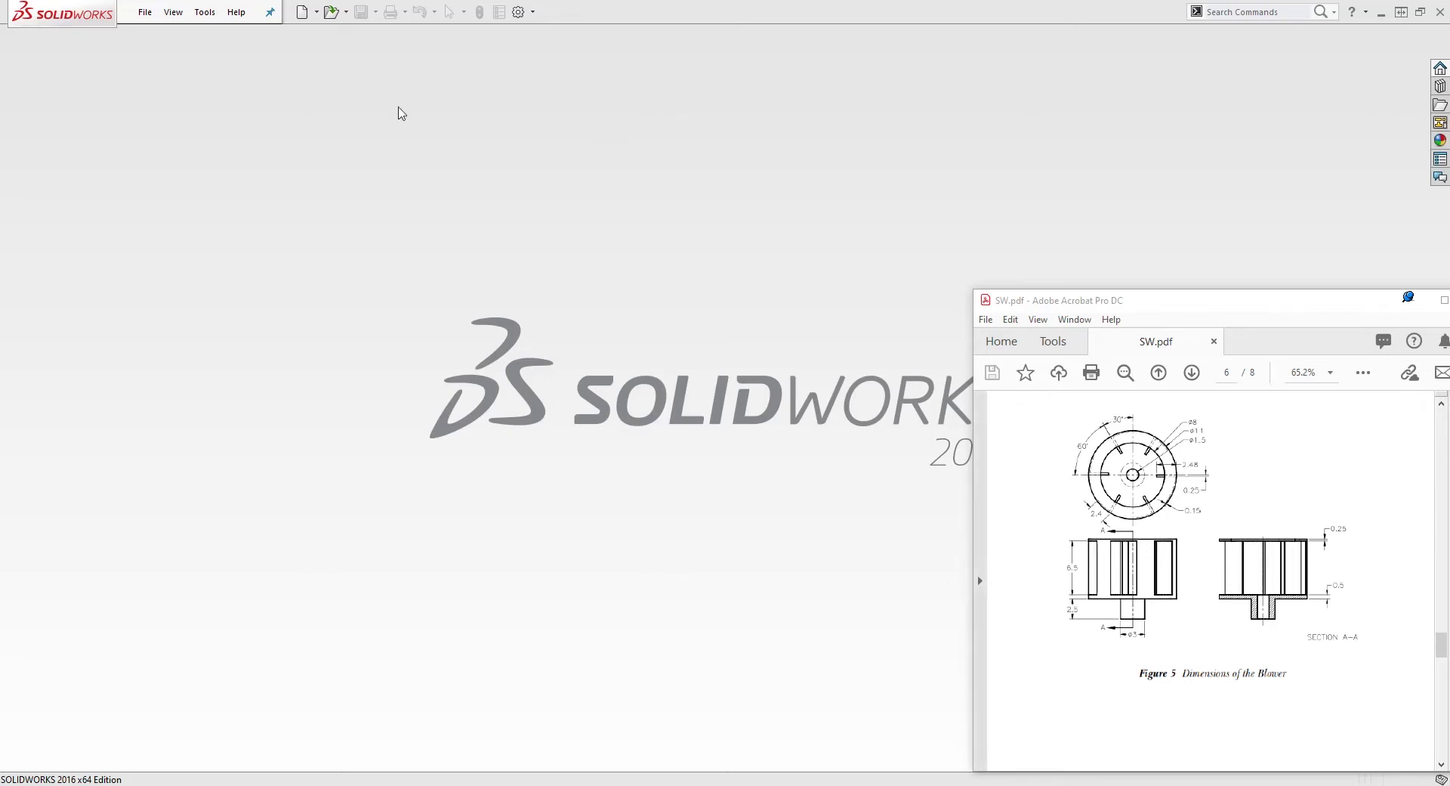
Create a new part and sketch a circle centred on the origin on the Right plane.
{"action": "left_click", "coordinate": [302, 12]}
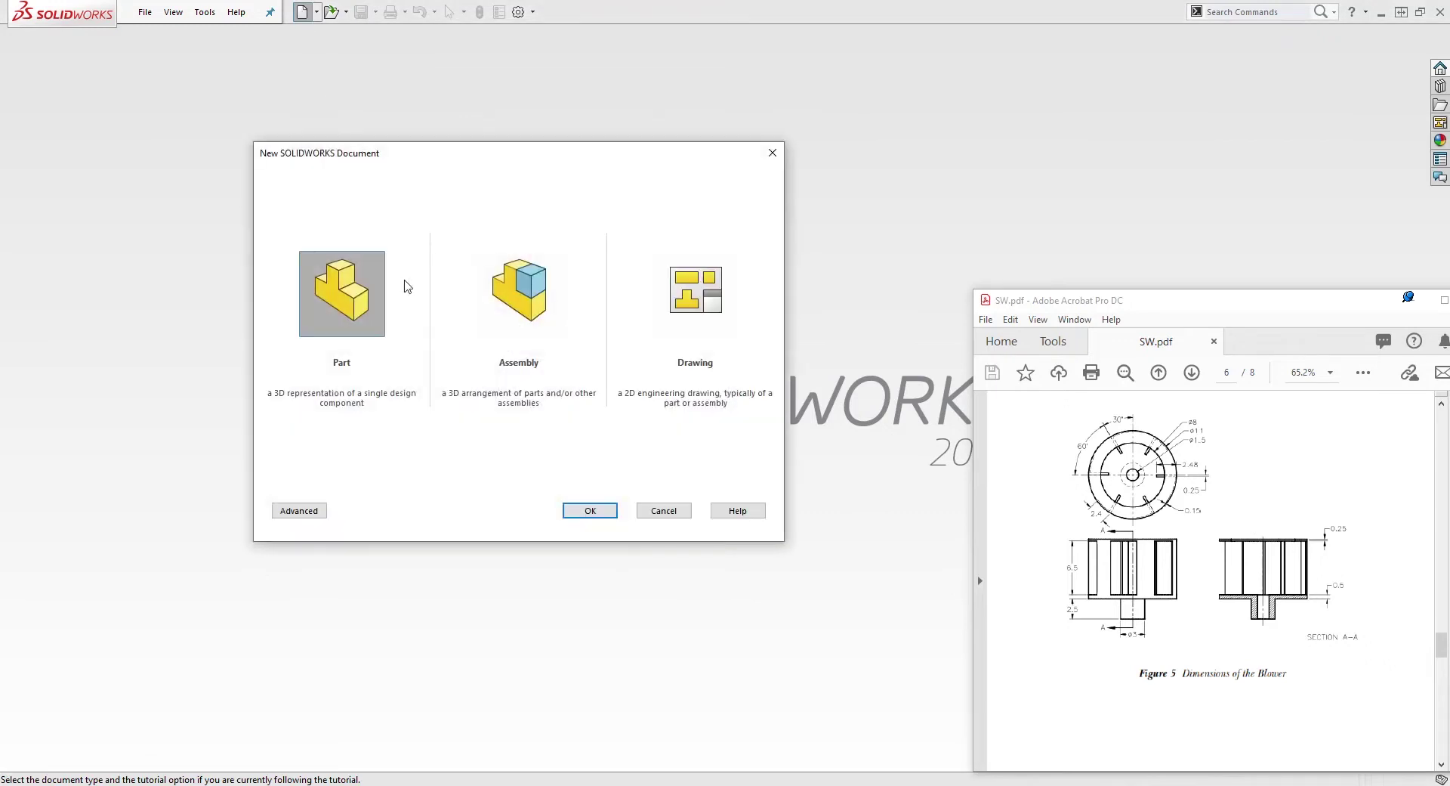
{"action": "left_click", "coordinate": [608, 519]}
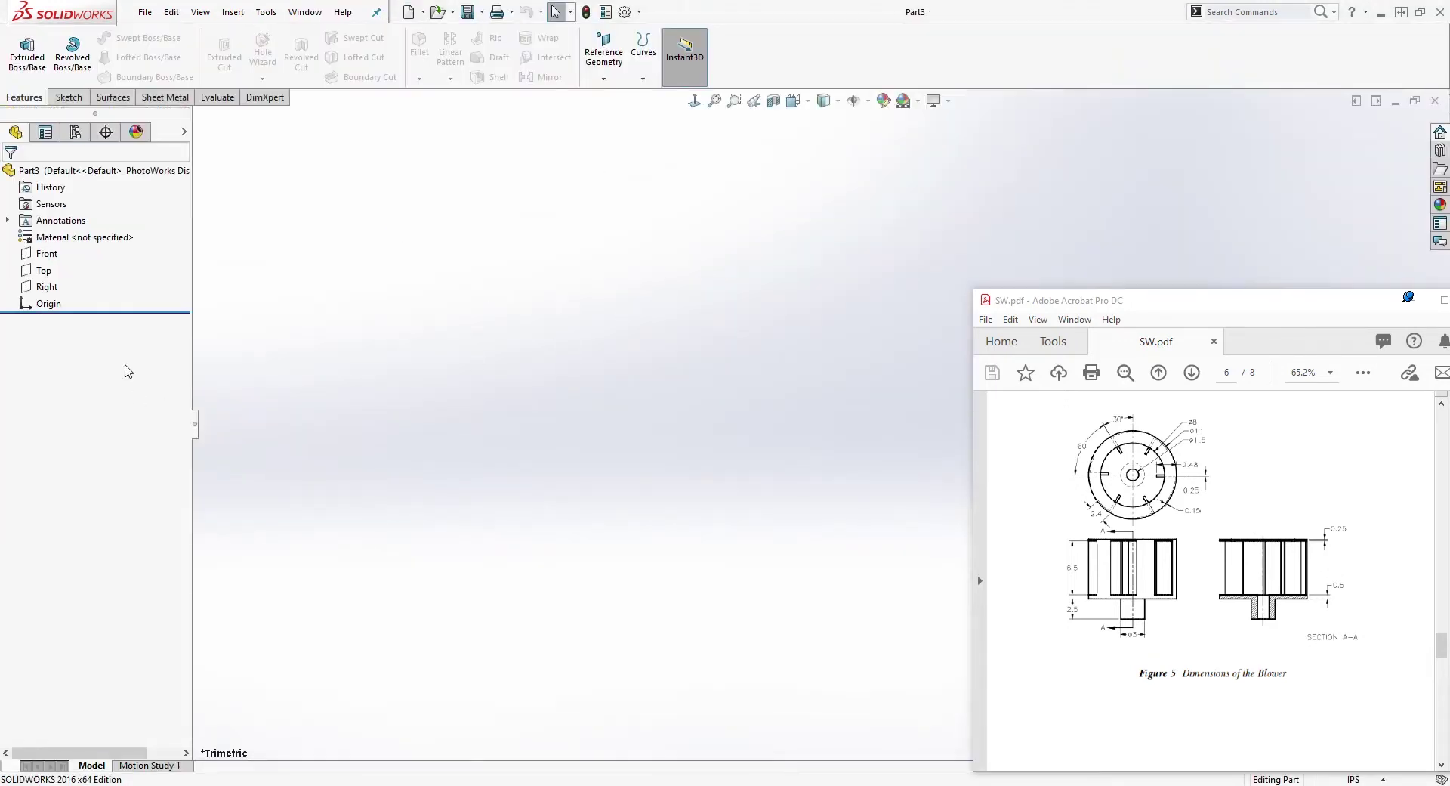
{"action": "left_click", "coordinate": [47, 287]}
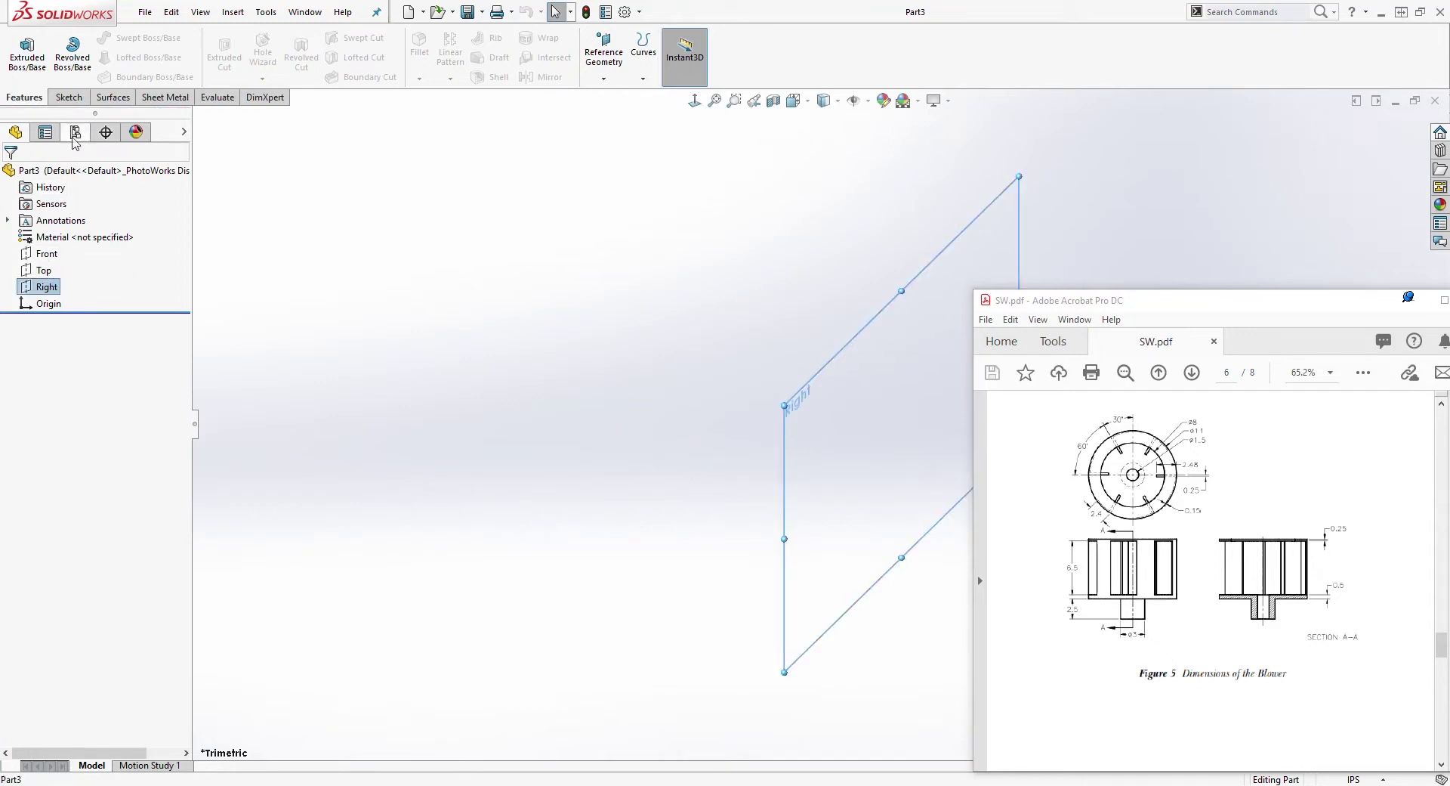
{"action": "left_click", "coordinate": [70, 98]}
{"action": "left_click", "coordinate": [25, 42]}
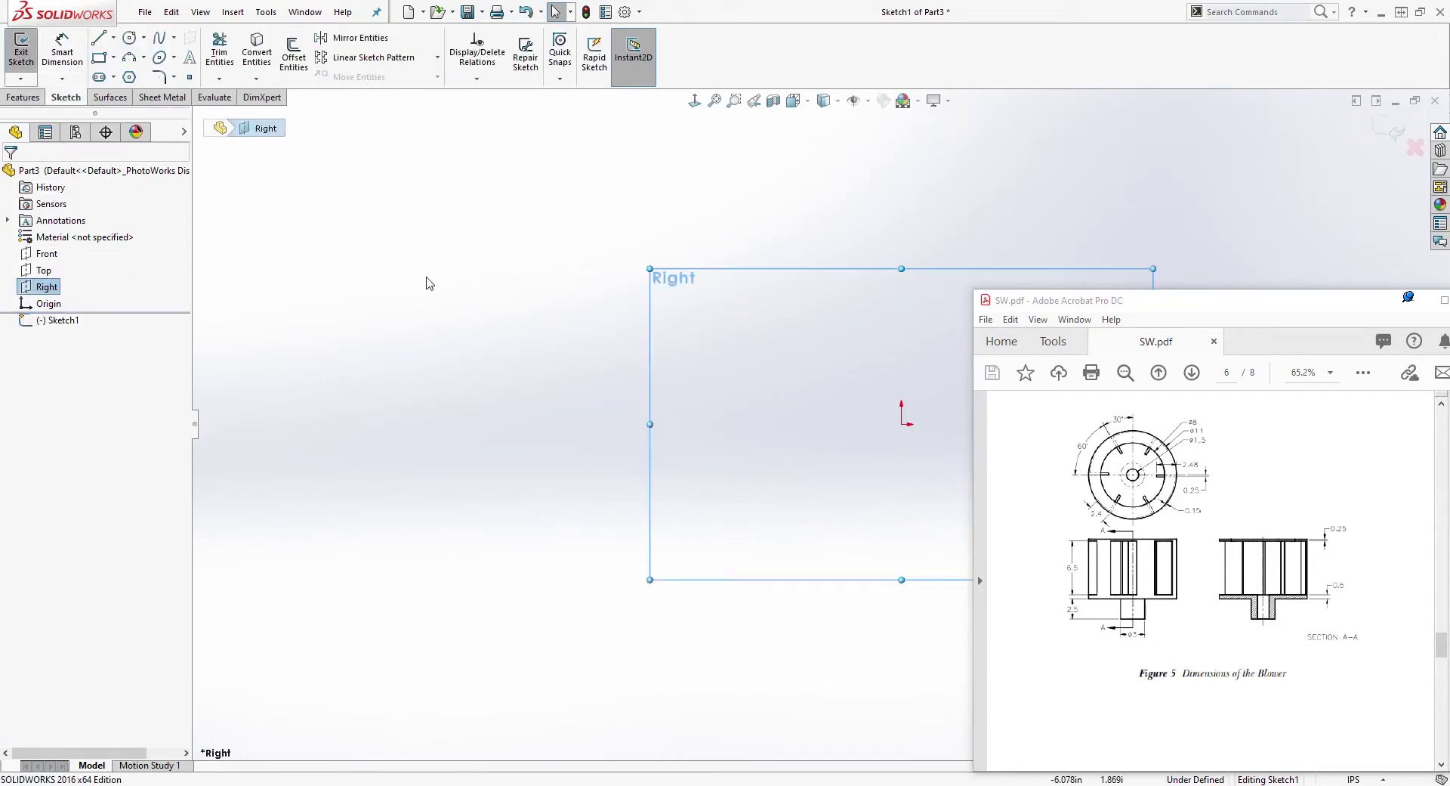
{"action": "left_click", "coordinate": [130, 40]}
{"action": "left_click", "coordinate": [524, 452]}
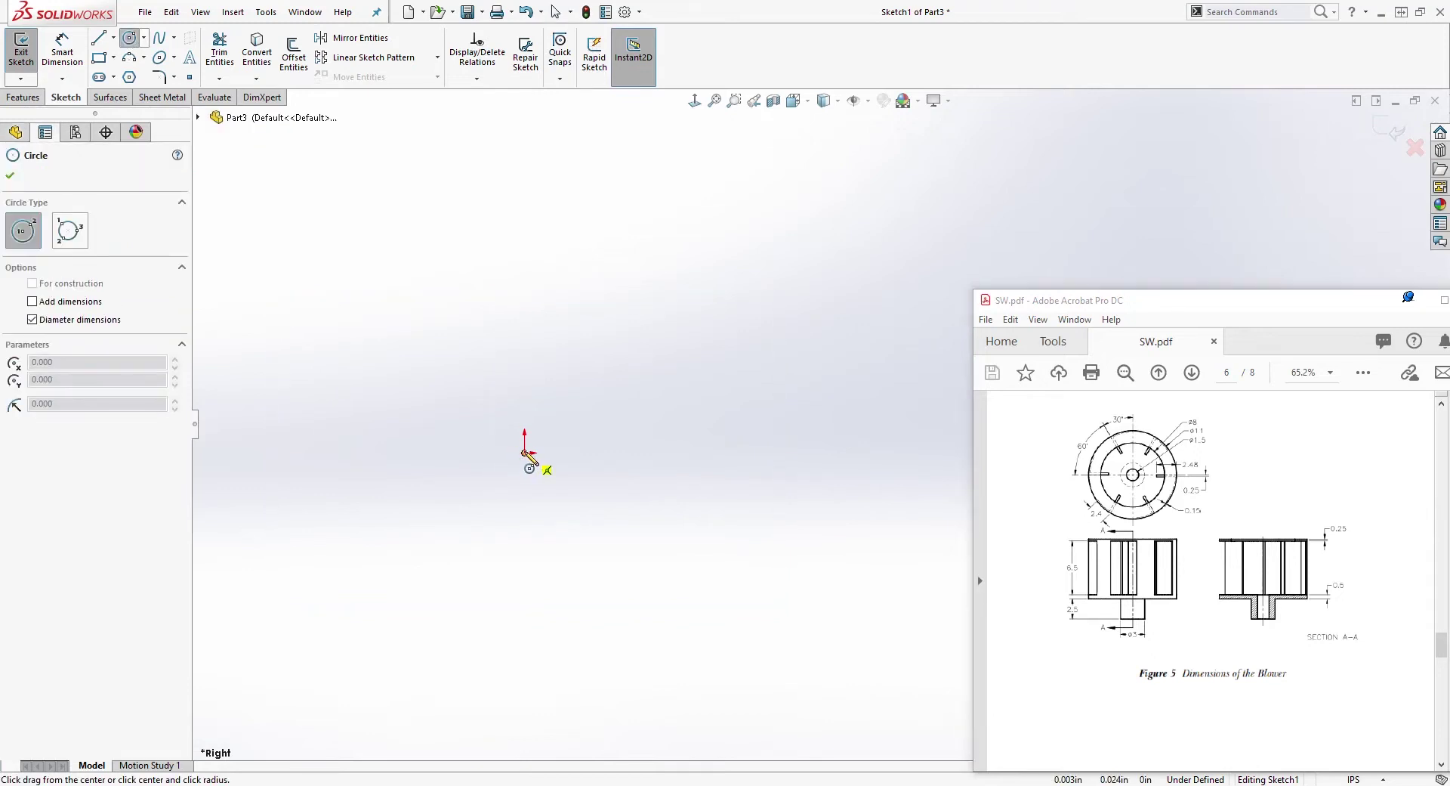
{"action": "left_click", "coordinate": [726, 296]}
{"action": "key", "text": "Escape"}
Dimension the circle to an 11-inch diameter.
{"action": "right_click_drag", "start_coordinate": [718, 314], "coordinate": [699, 265]}
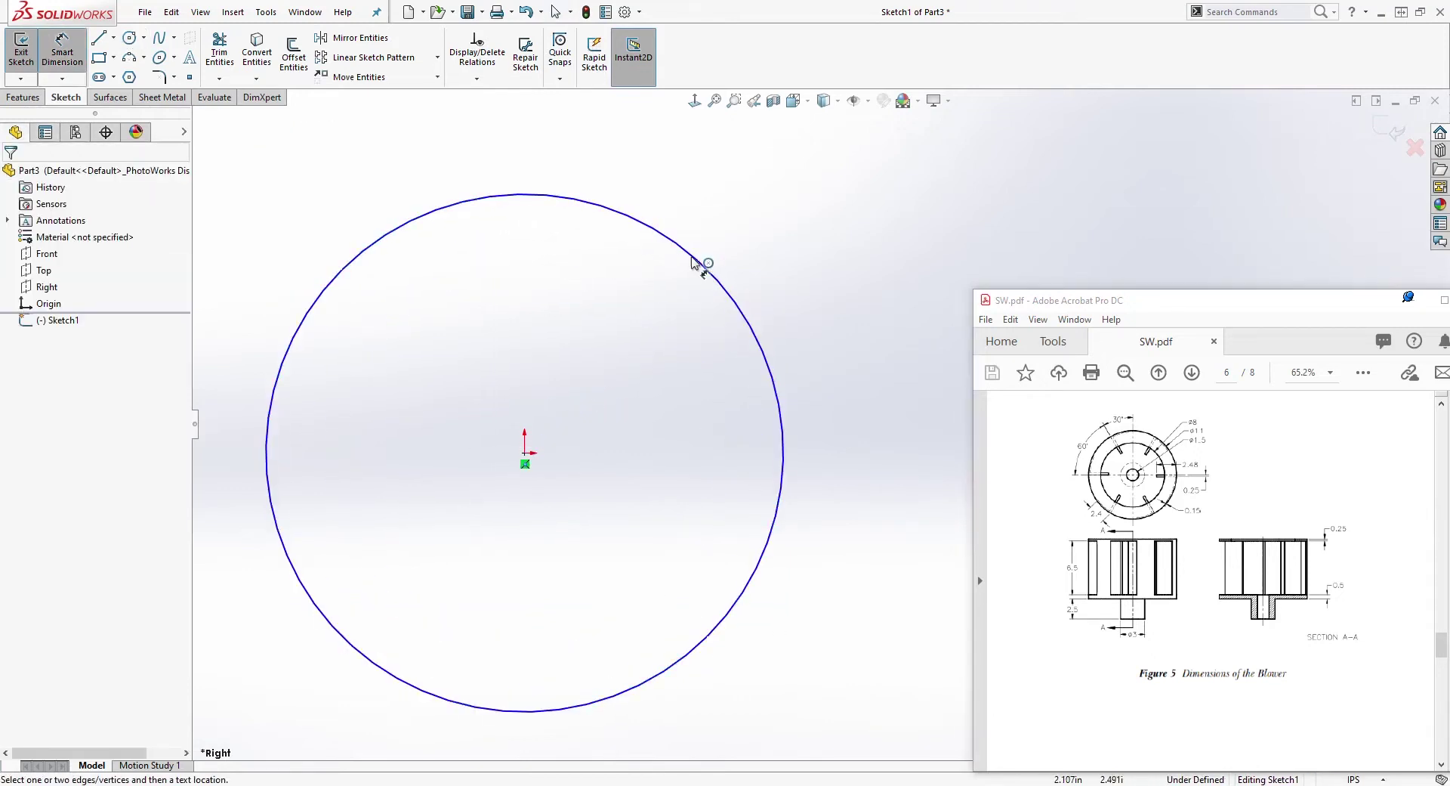
{"action": "left_click", "coordinate": [693, 262]}
{"action": "left_click", "coordinate": [793, 179]}
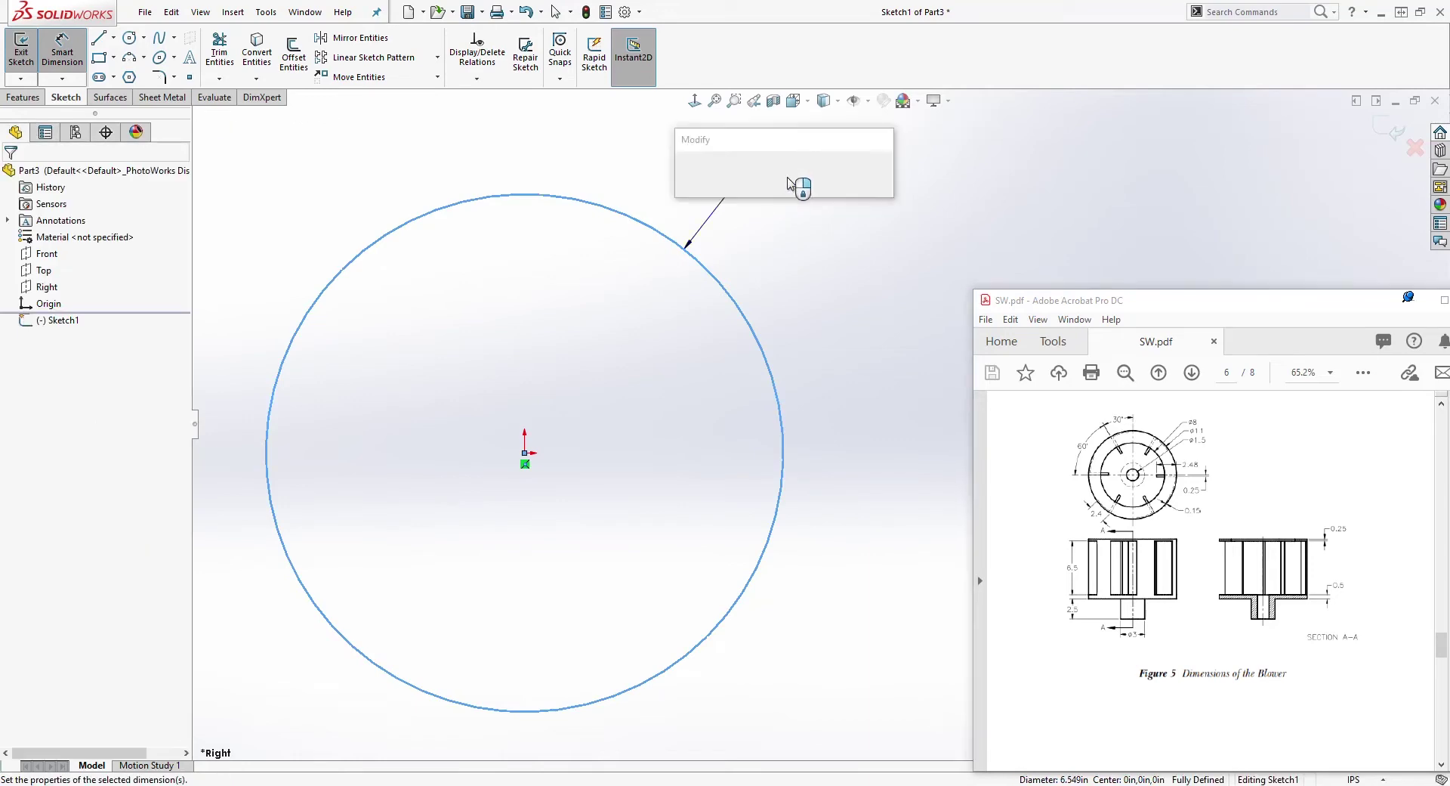
{"action": "type", "text": "11"}
{"action": "key", "text": "Return"}
{"action": "key", "text": "Escape"}
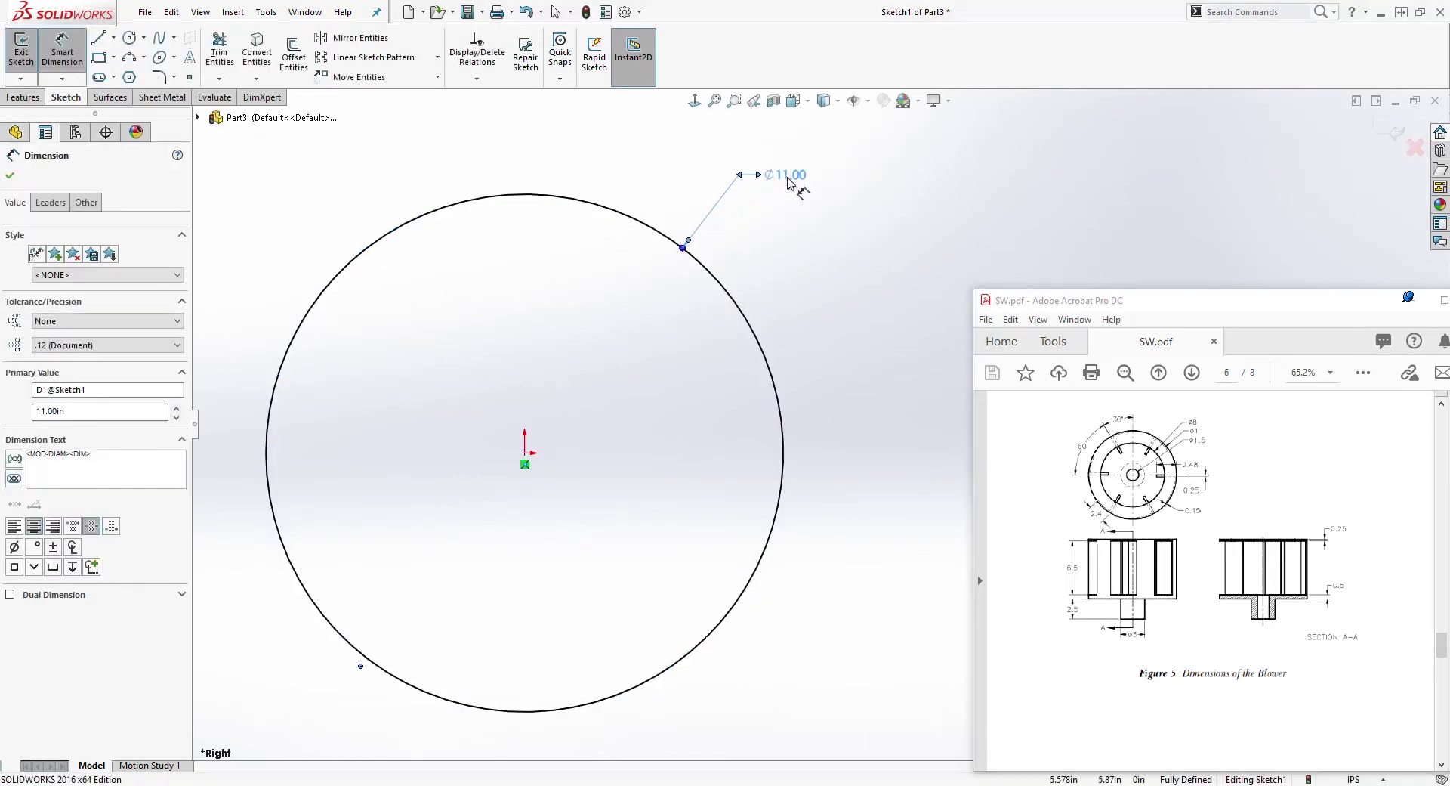
Extrude the 11-inch circle 0.5 inch into a solid disc.
{"action": "middle_click_drag", "start_coordinate": [674, 388], "coordinate": [748, 401]}
{"action": "left_click", "coordinate": [17, 98]}
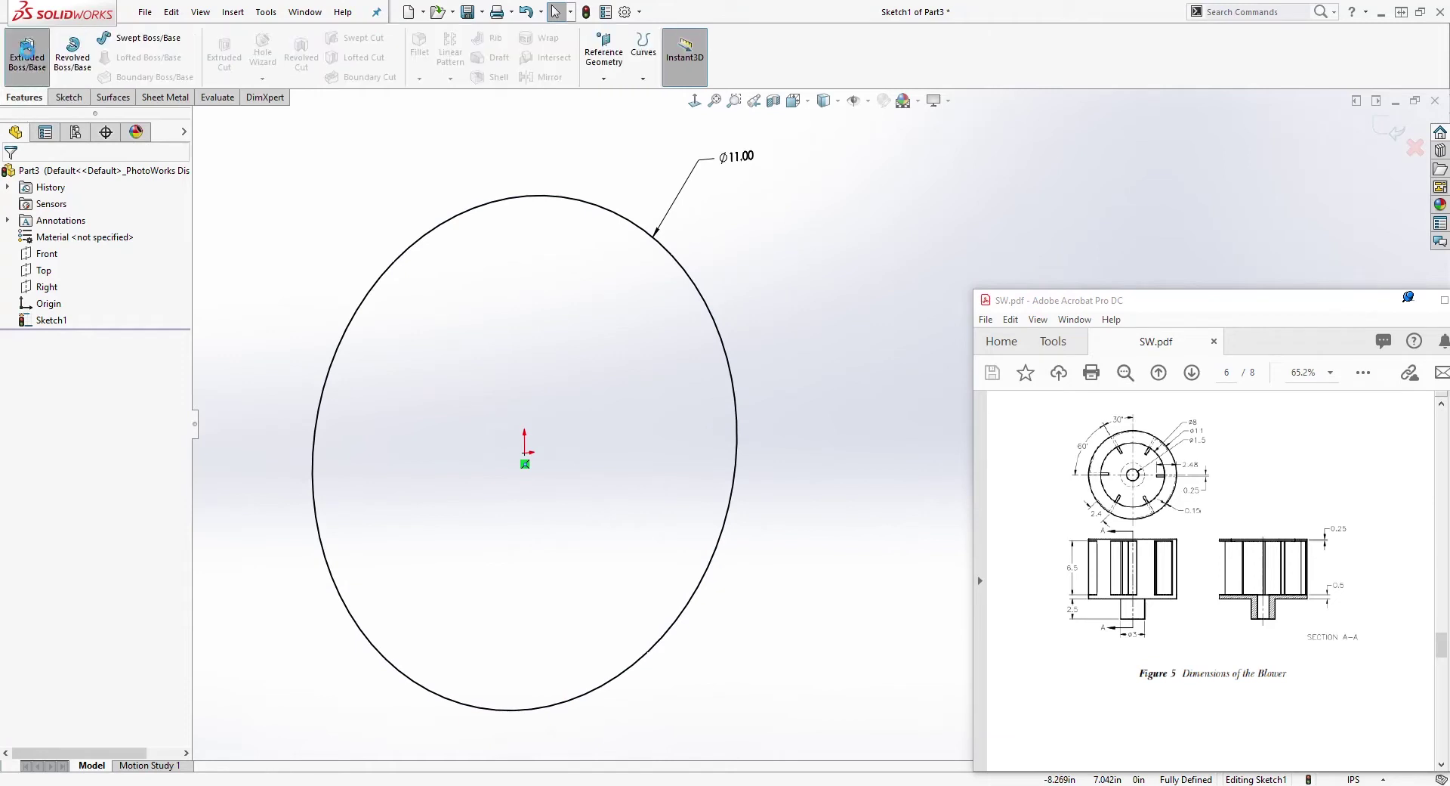
{"action": "left_click", "coordinate": [27, 53]}
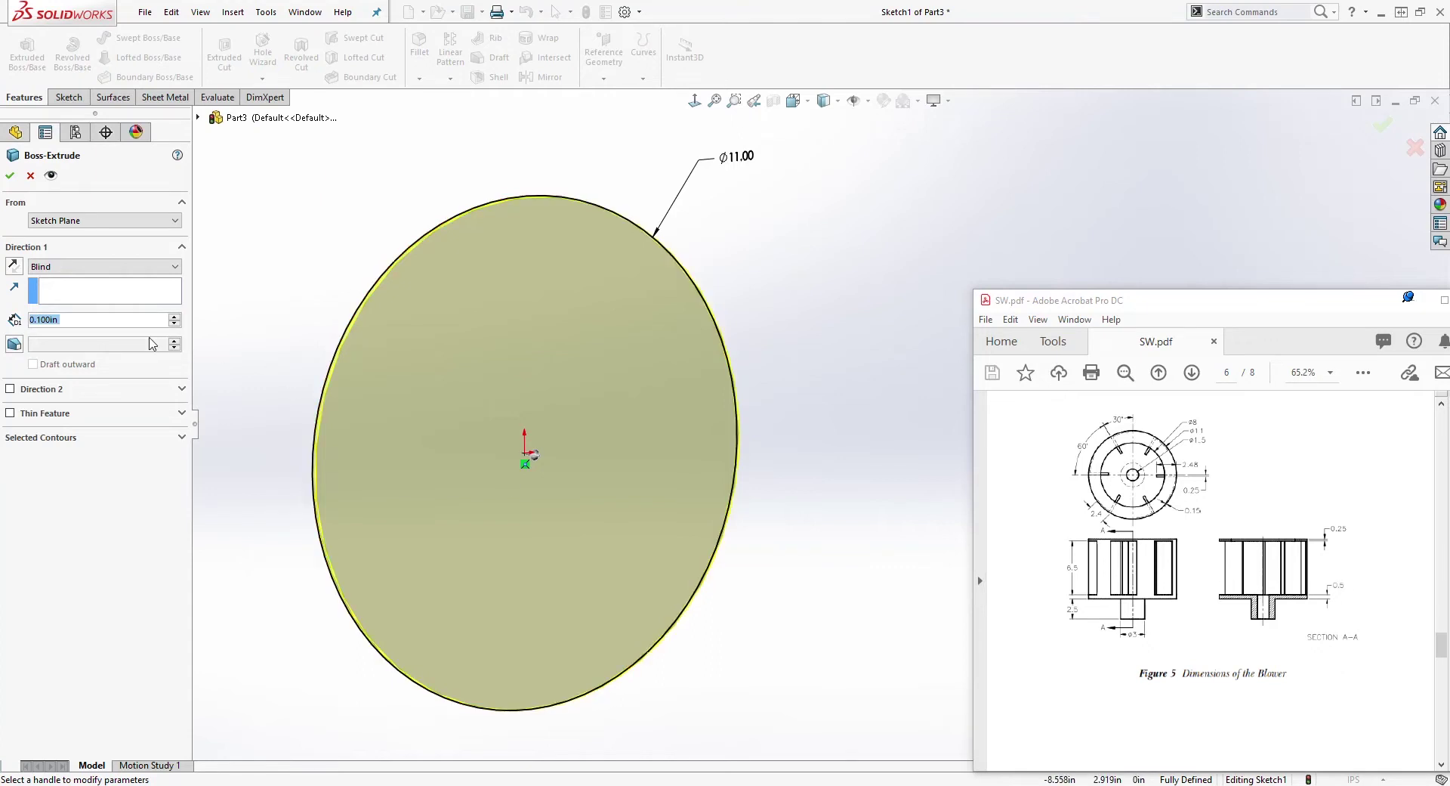
{"action": "type", "text": "5"}
{"action": "key", "text": "Return"}
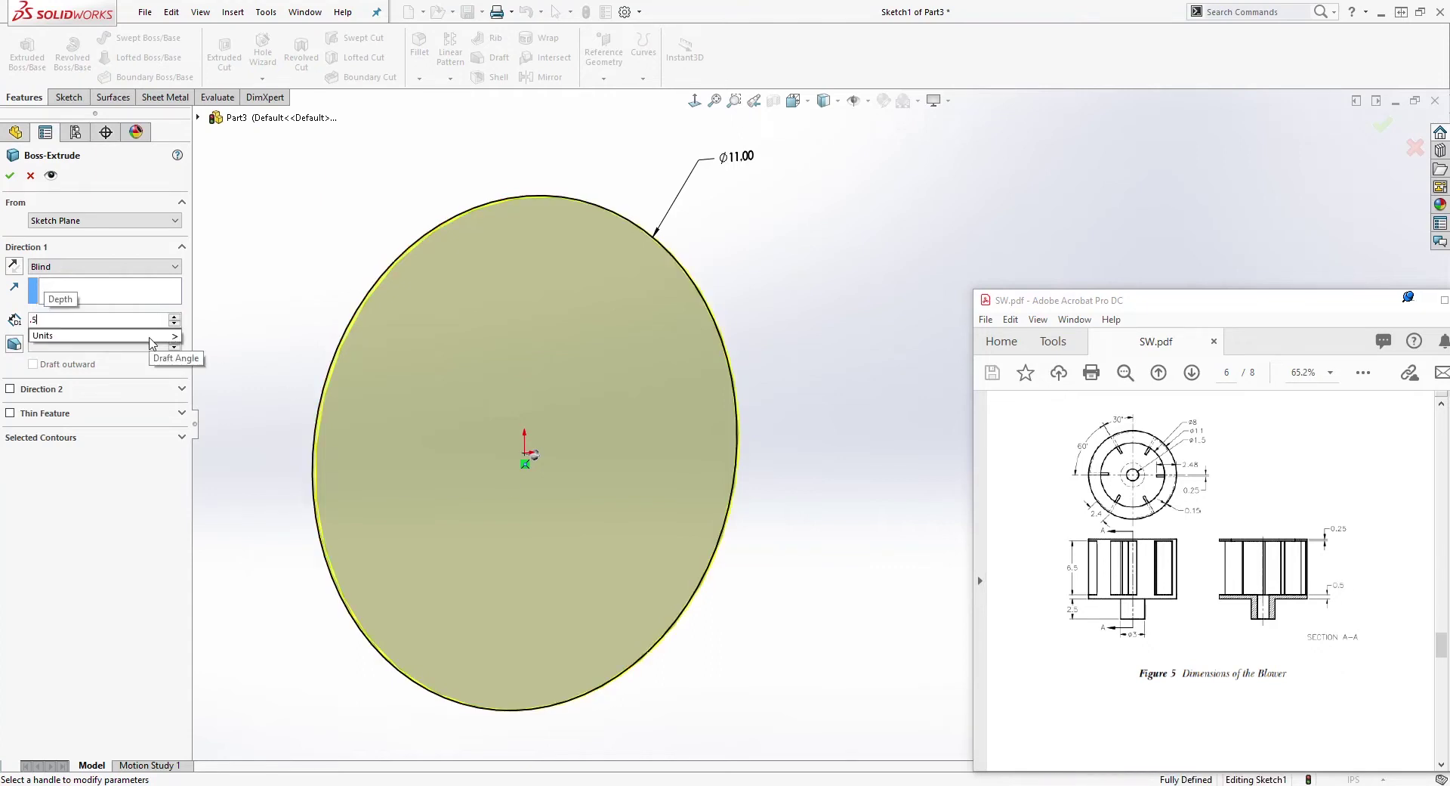
{"action": "middle_click_drag", "start_coordinate": [309, 332], "coordinate": [366, 398]}
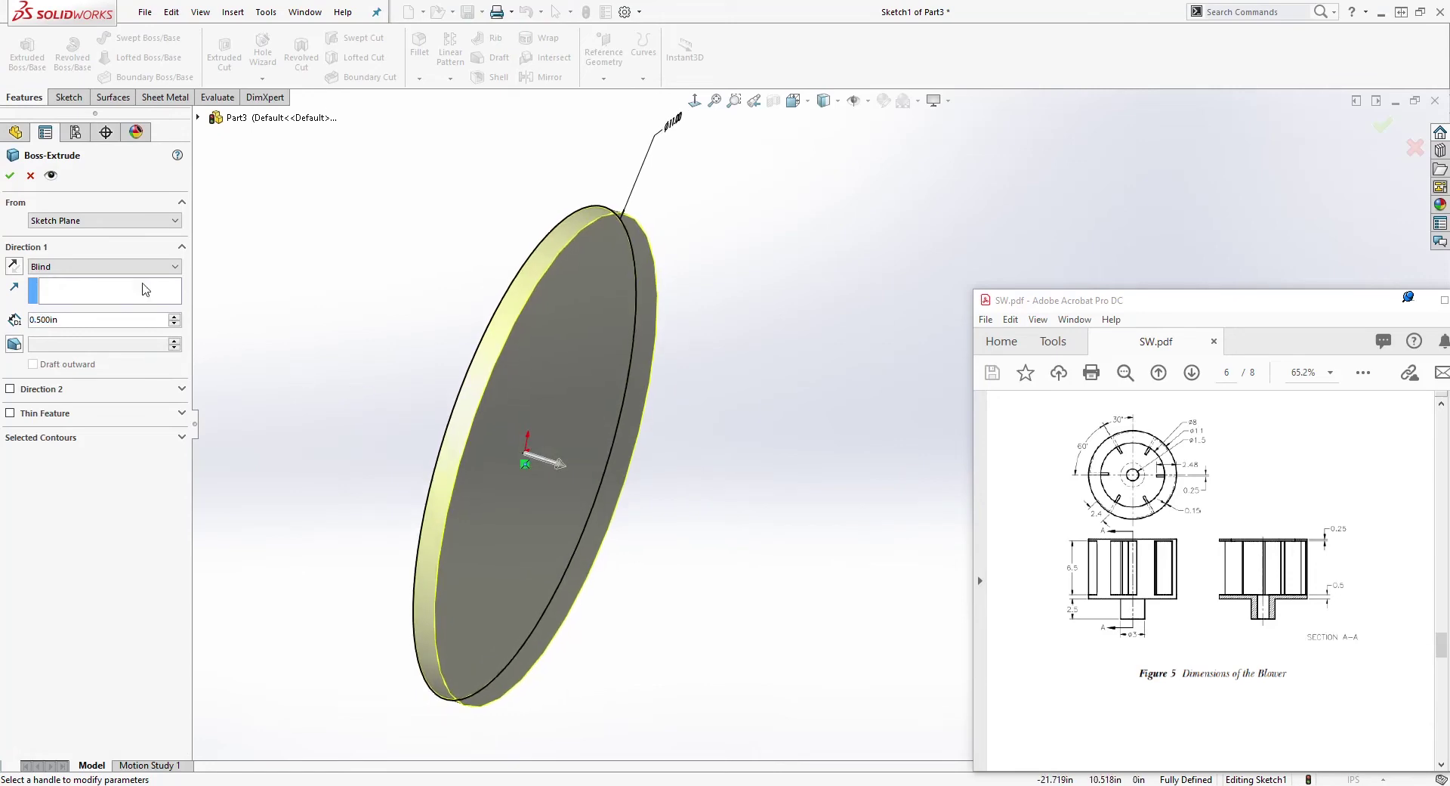
{"action": "left_click", "coordinate": [10, 174]}
{"action": "middle_click_drag", "start_coordinate": [398, 308], "coordinate": [432, 315]}
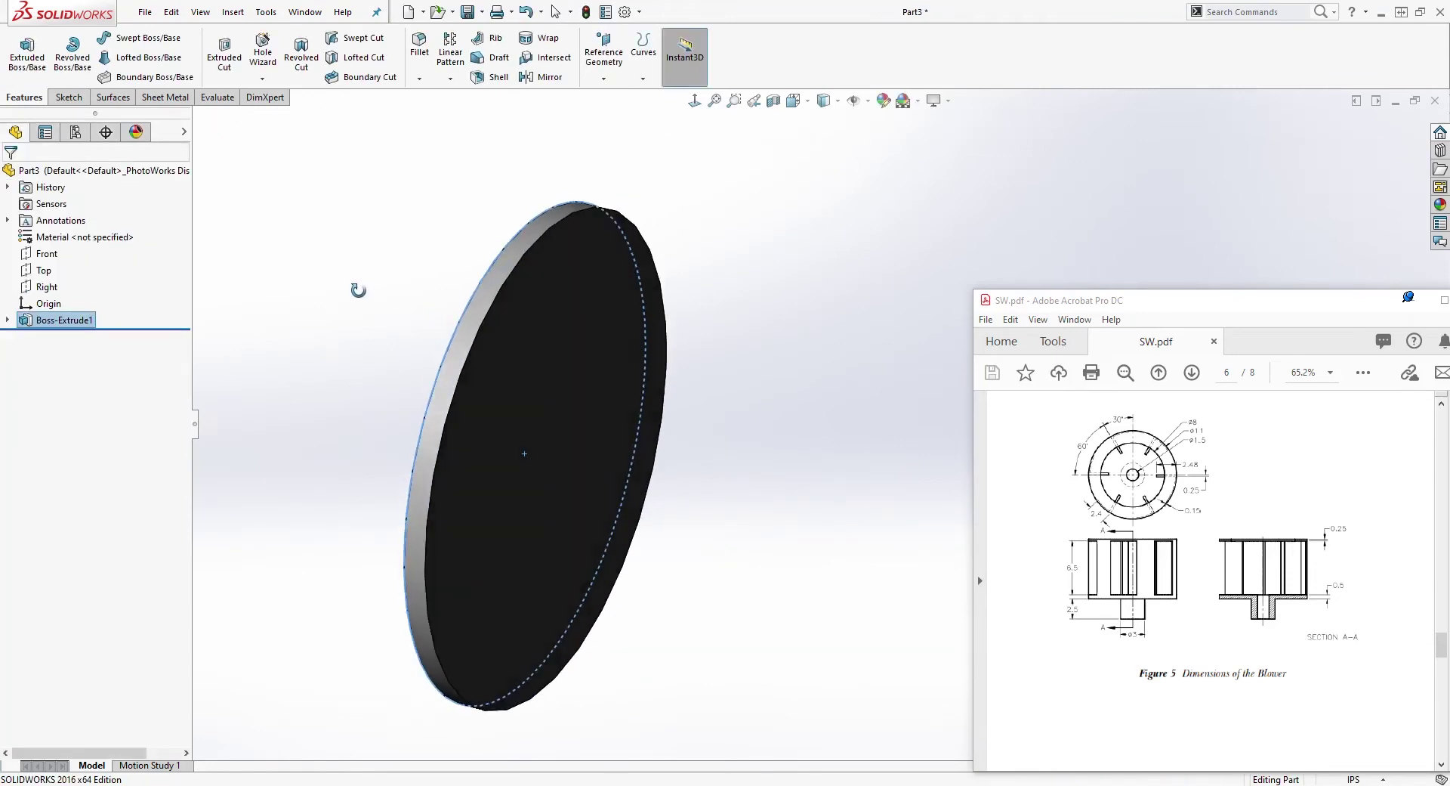
{"action": "left_click", "coordinate": [514, 382]}
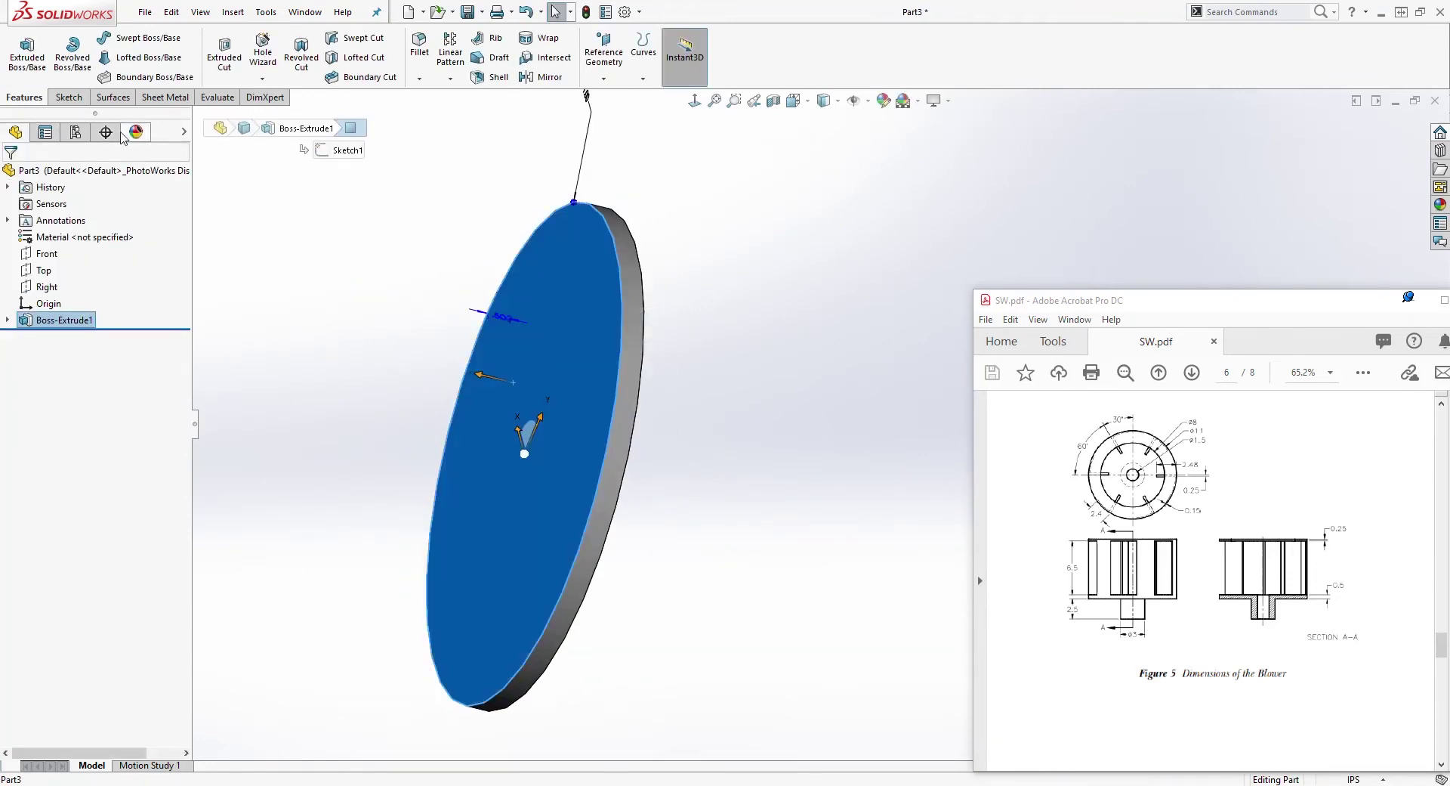
Sketch a 3-inch diameter circle at the origin on the disc face.
{"action": "left_click", "coordinate": [68, 98]}
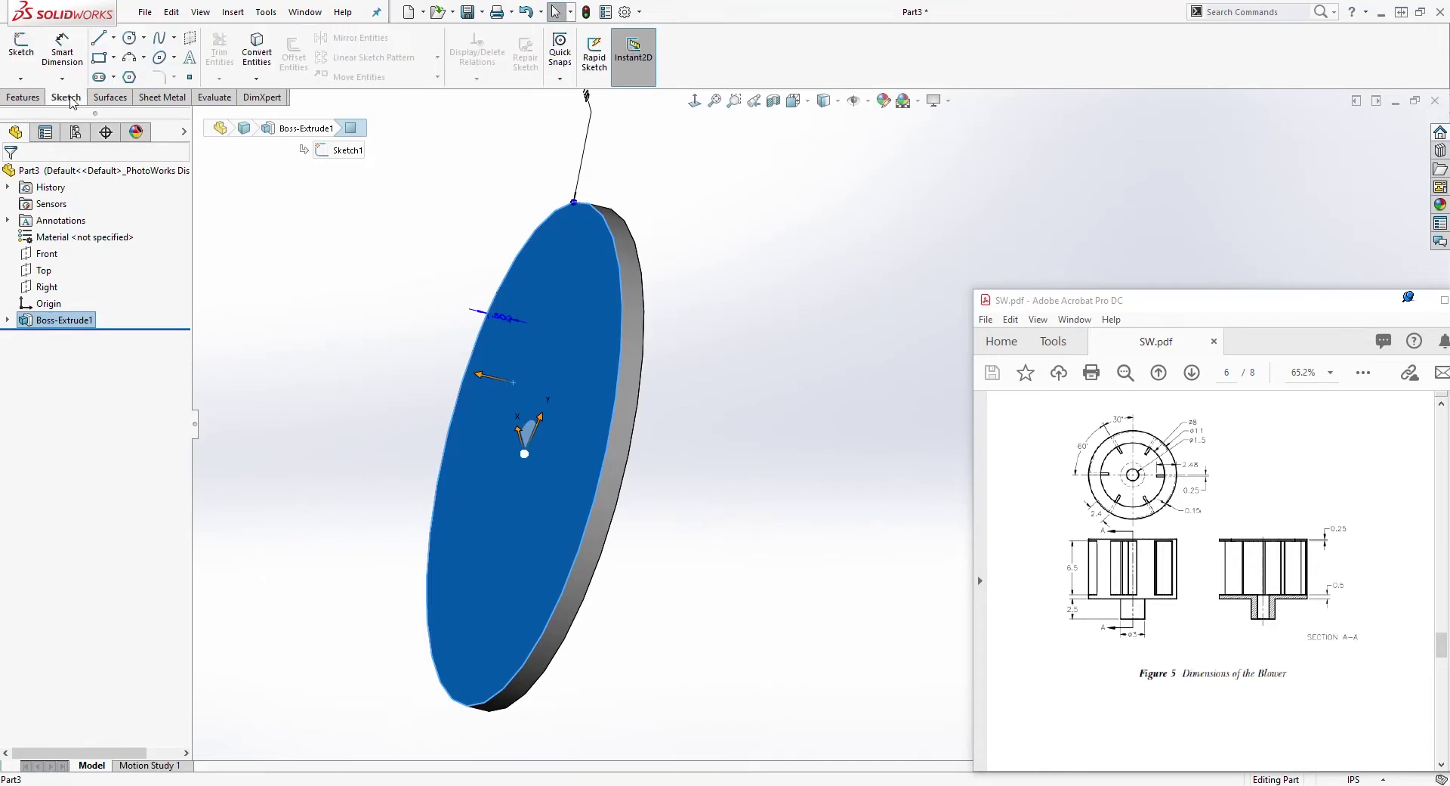
{"action": "left_click", "coordinate": [25, 49]}
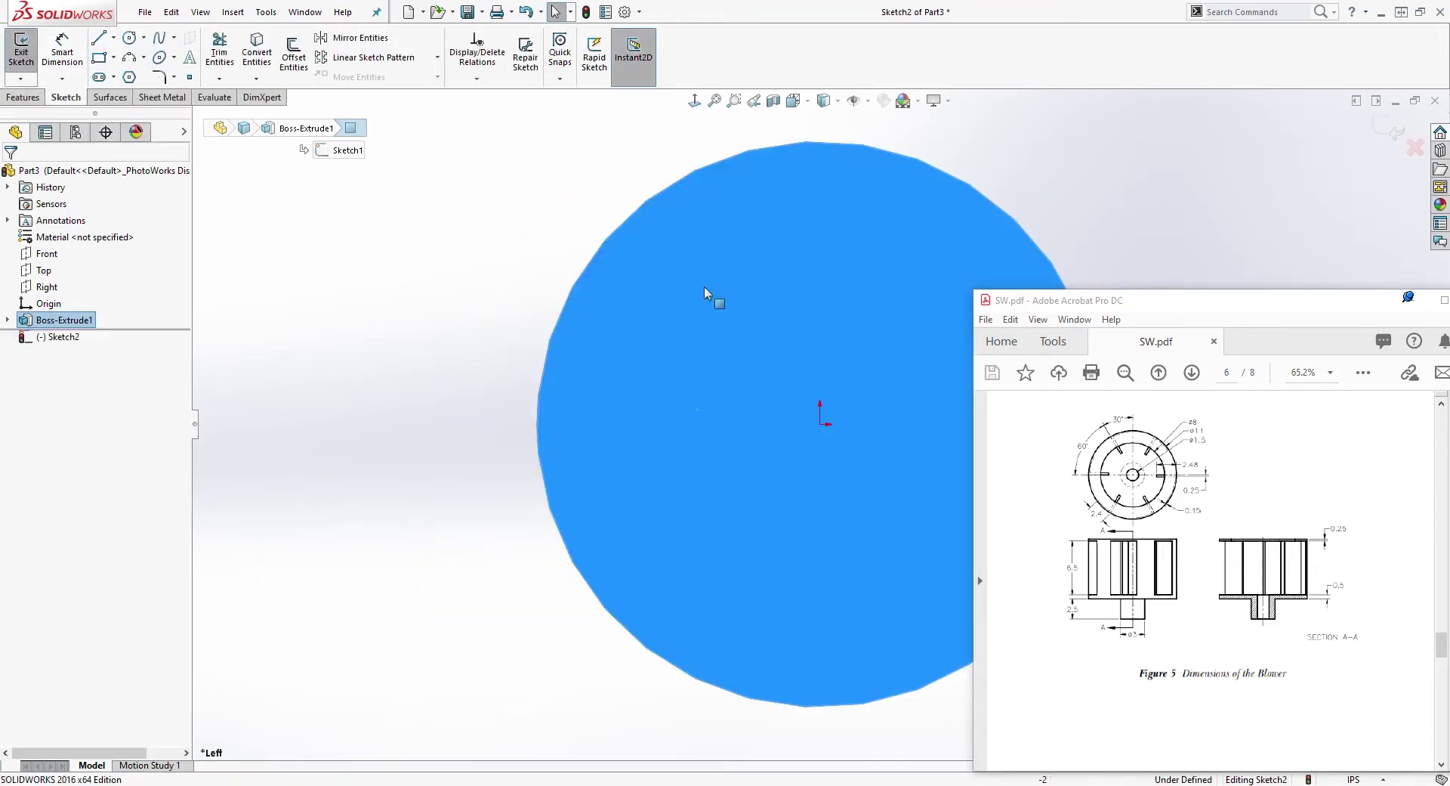
{"action": "left_click", "coordinate": [130, 37]}
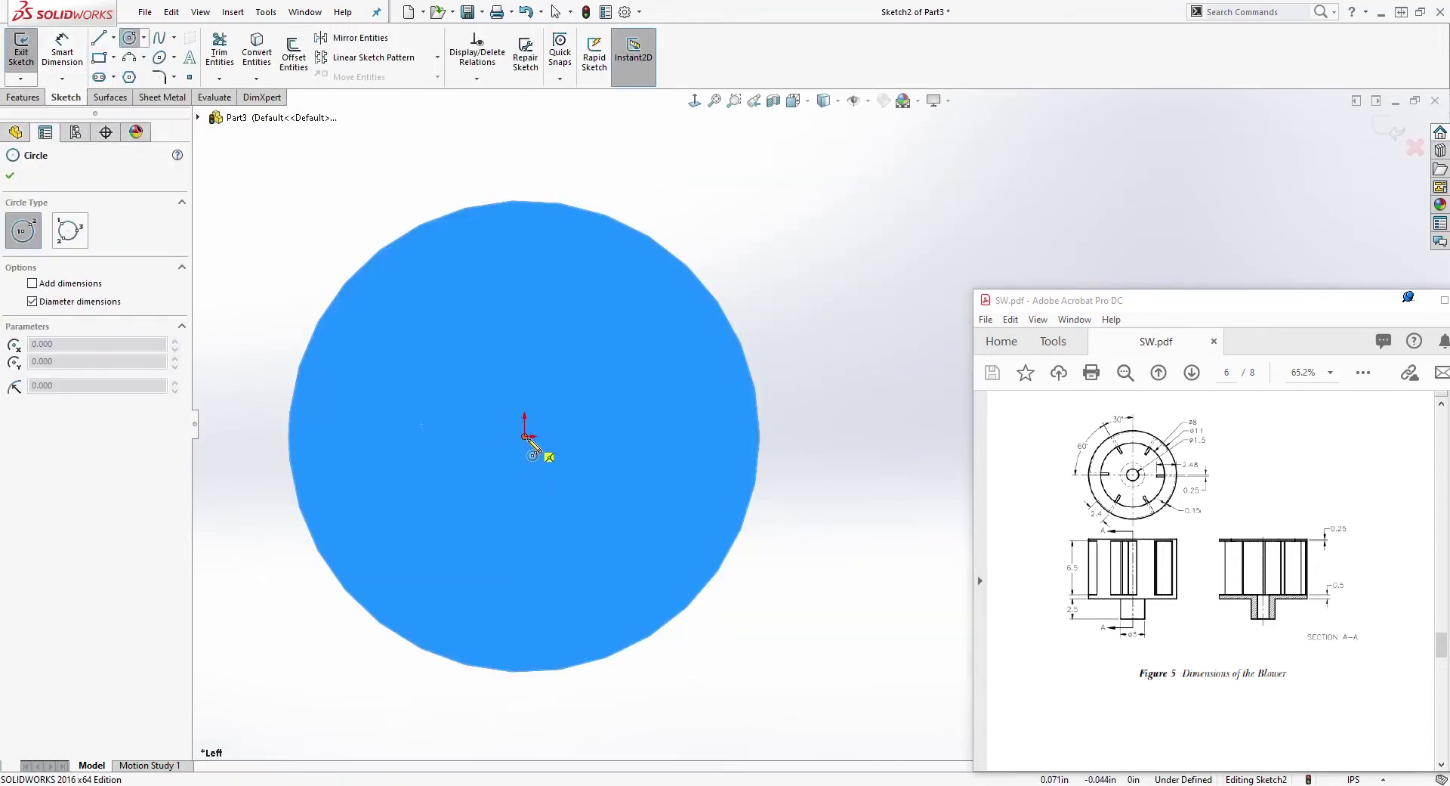
{"action": "left_click", "coordinate": [525, 437]}
{"action": "left_click", "coordinate": [622, 413]}
{"action": "key", "text": "Escape"}
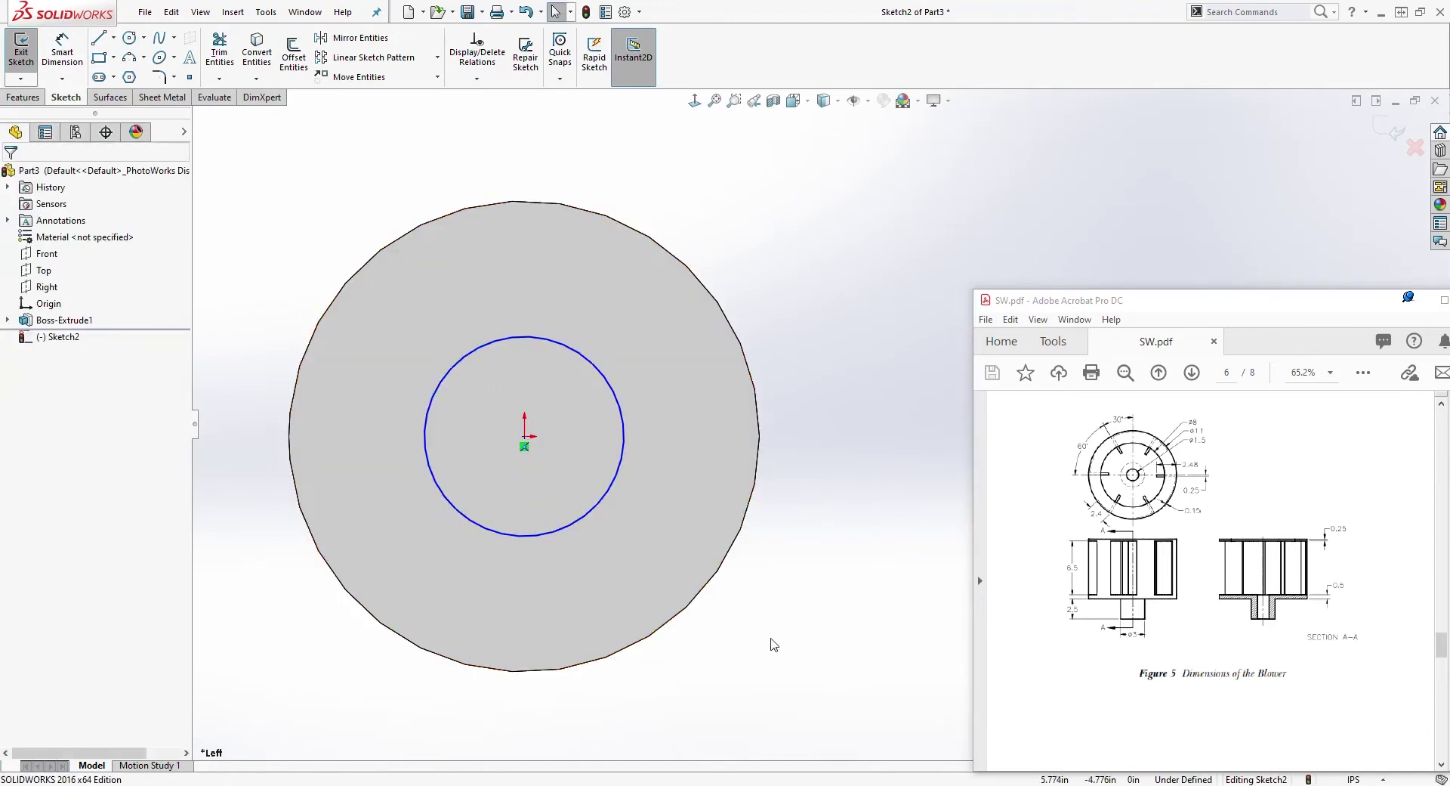
{"action": "right_click_drag", "start_coordinate": [774, 643], "coordinate": [771, 597]}
{"action": "left_click", "coordinate": [623, 463]}
{"action": "left_click", "coordinate": [769, 603]}
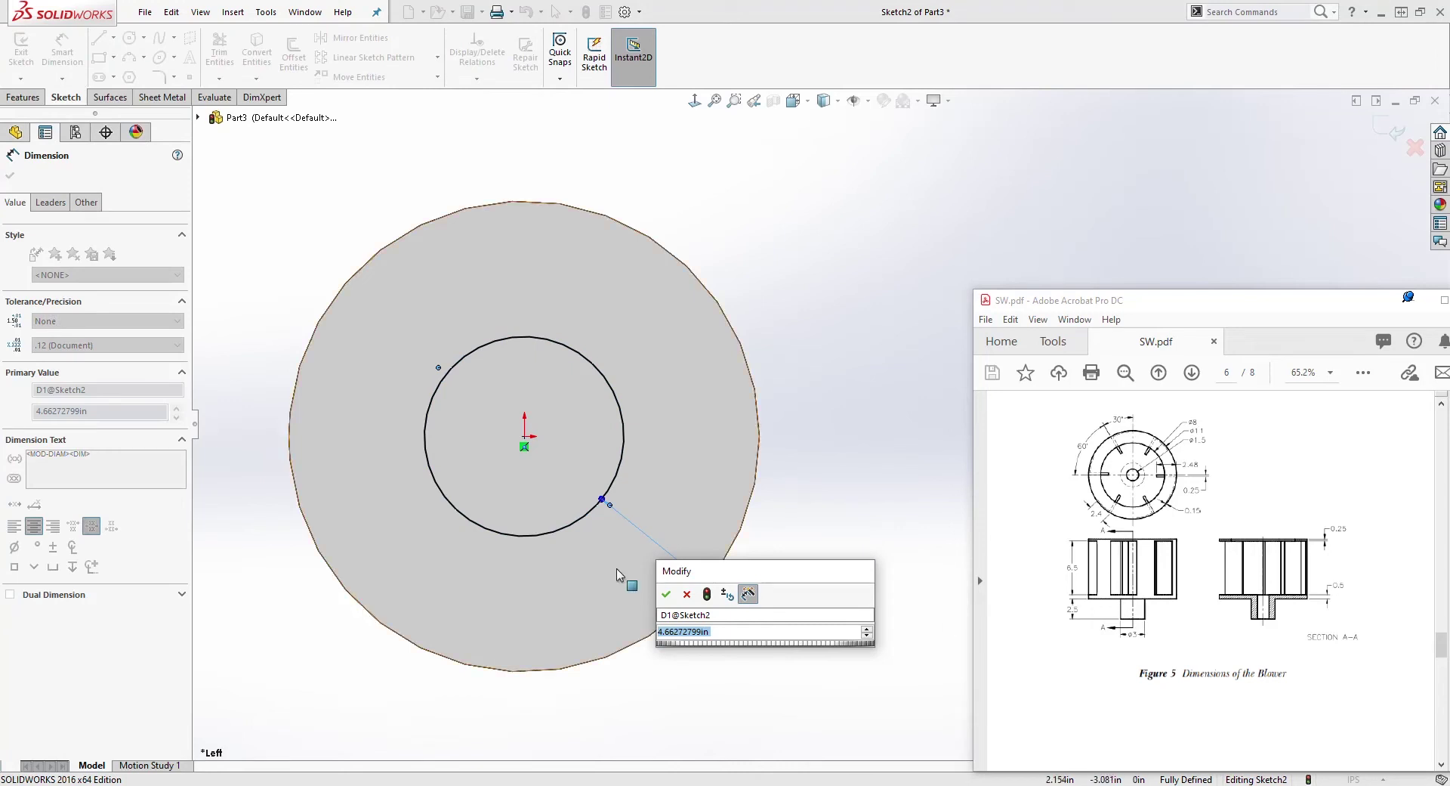
{"action": "type", "text": "3"}
{"action": "key", "text": "Return"}
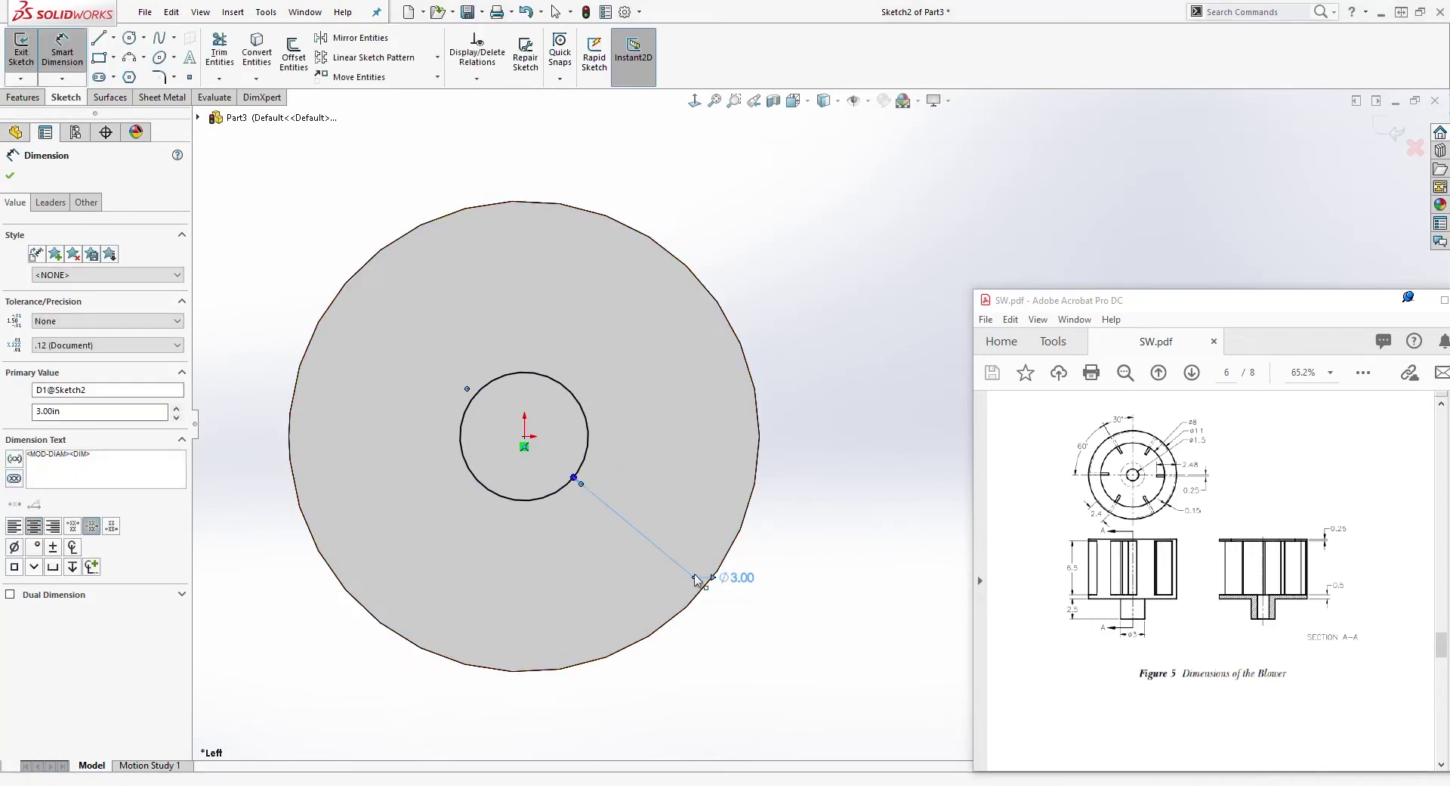
Extrude the 3-inch circle 2.5 inches to form the hub.
{"action": "middle_click_drag", "start_coordinate": [702, 539], "coordinate": [64, 106]}
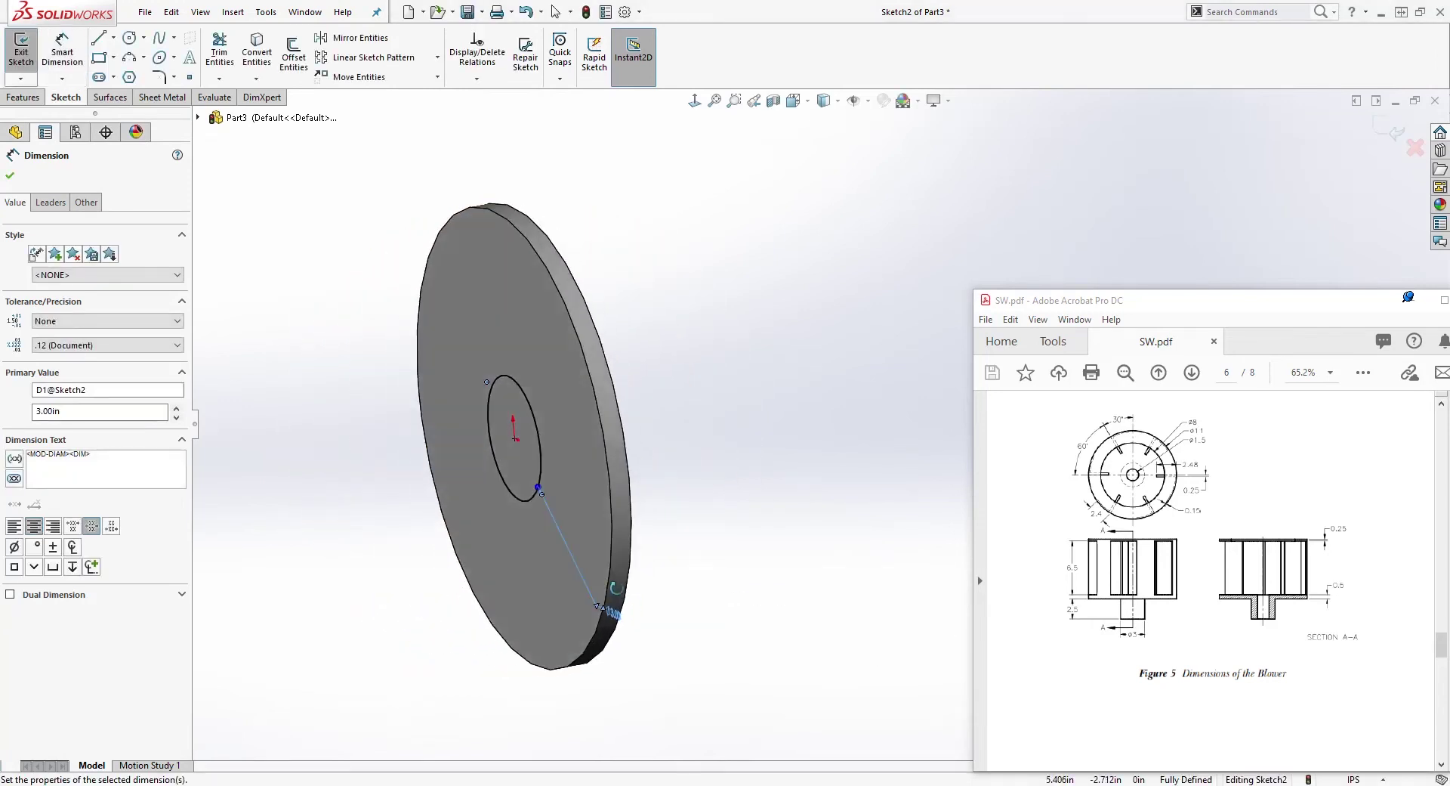
{"action": "left_click", "coordinate": [23, 97]}
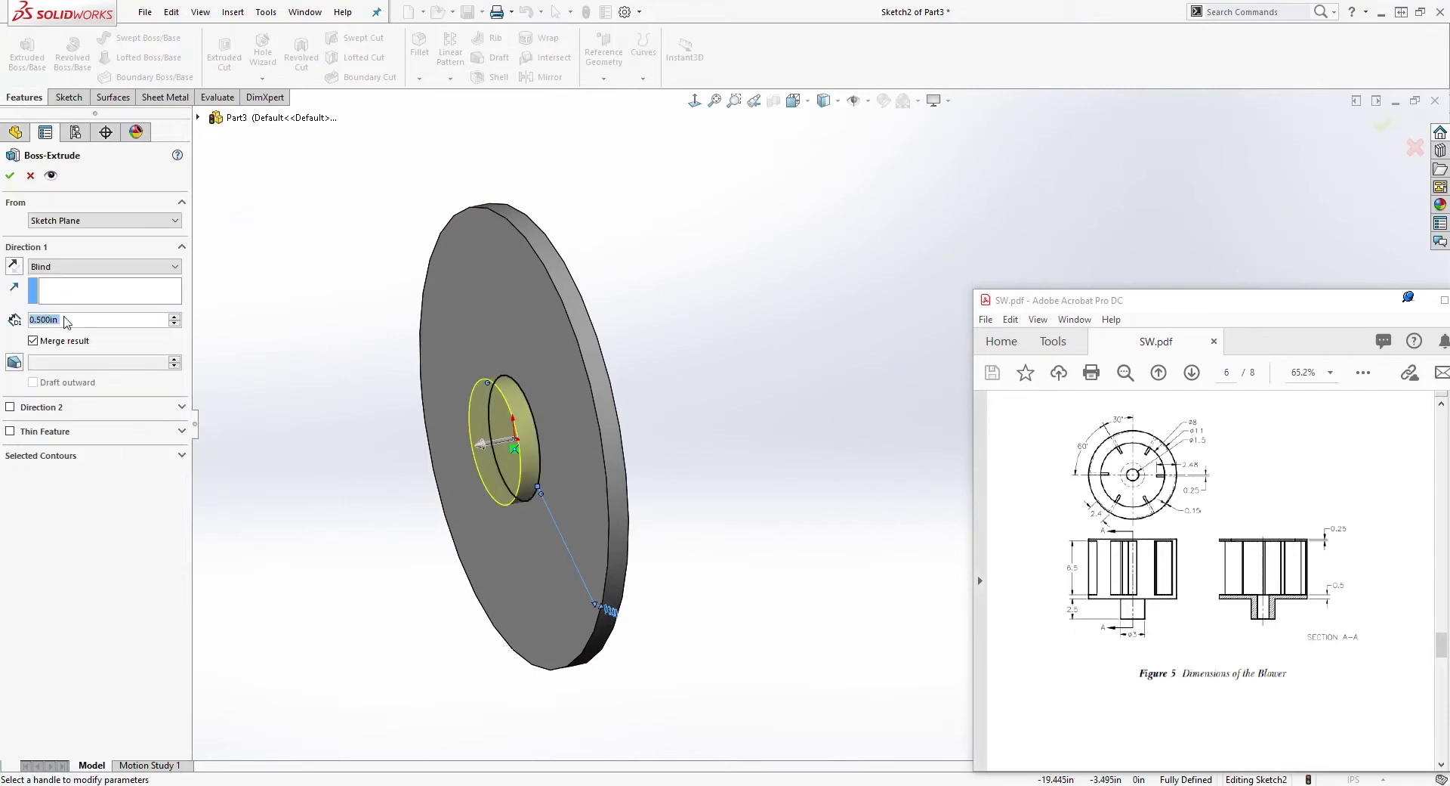
{"action": "type", "text": "2.5"}
{"action": "key", "text": "Return"}
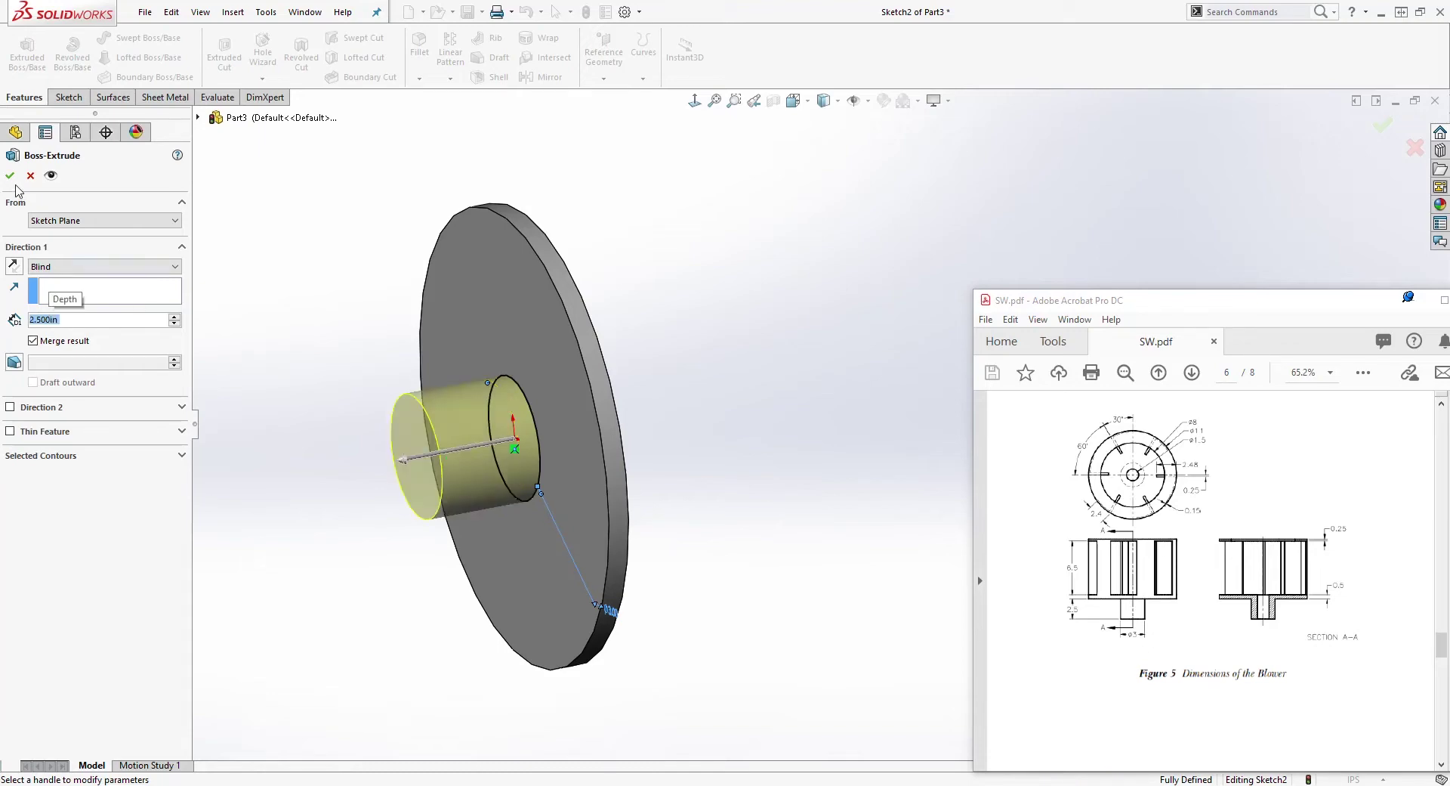
{"action": "left_click", "coordinate": [10, 175]}
{"action": "left_click", "coordinate": [420, 453]}
Sketch a 1.5-inch diameter circle at the origin on the hub's end face.
{"action": "left_click", "coordinate": [65, 97]}
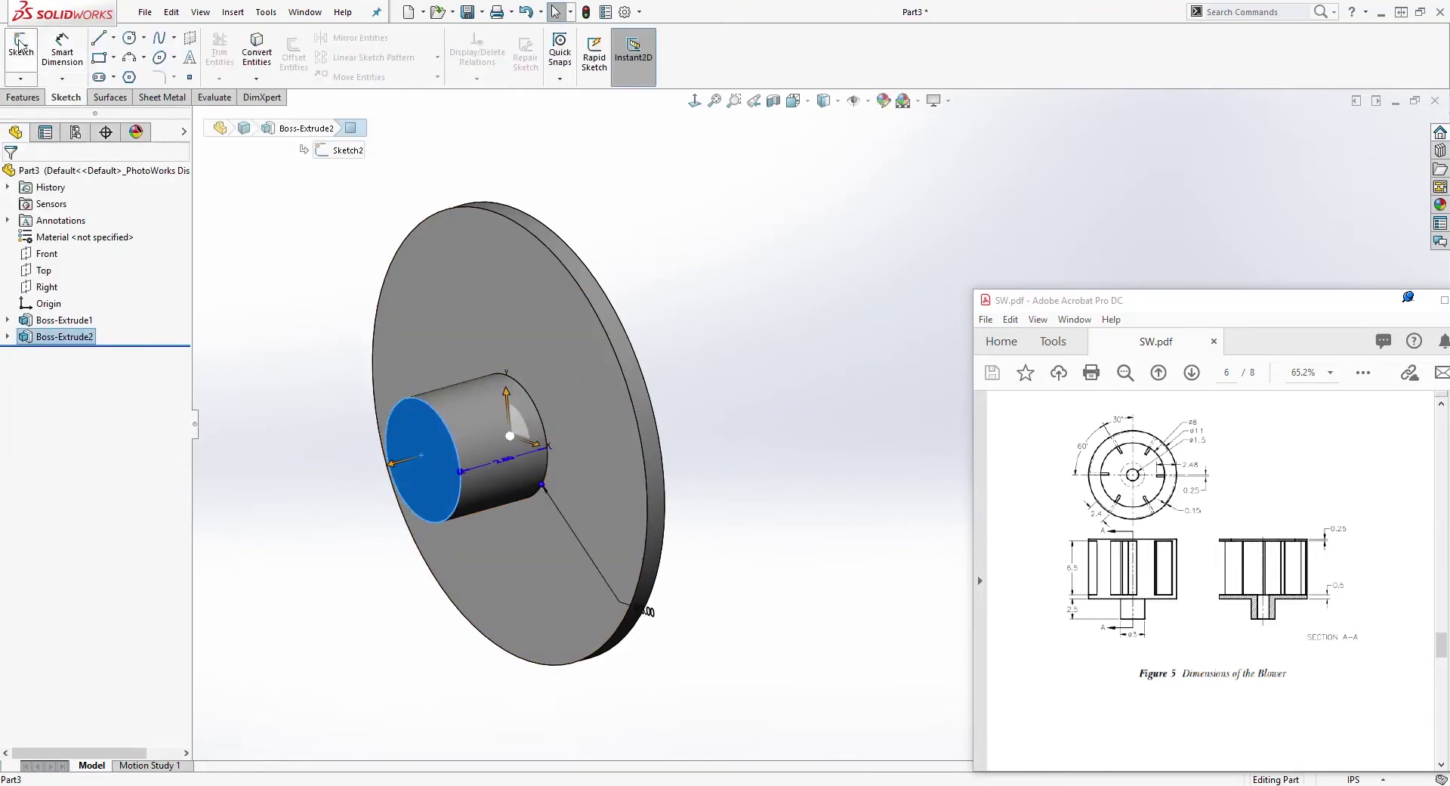
{"action": "left_click", "coordinate": [20, 46]}
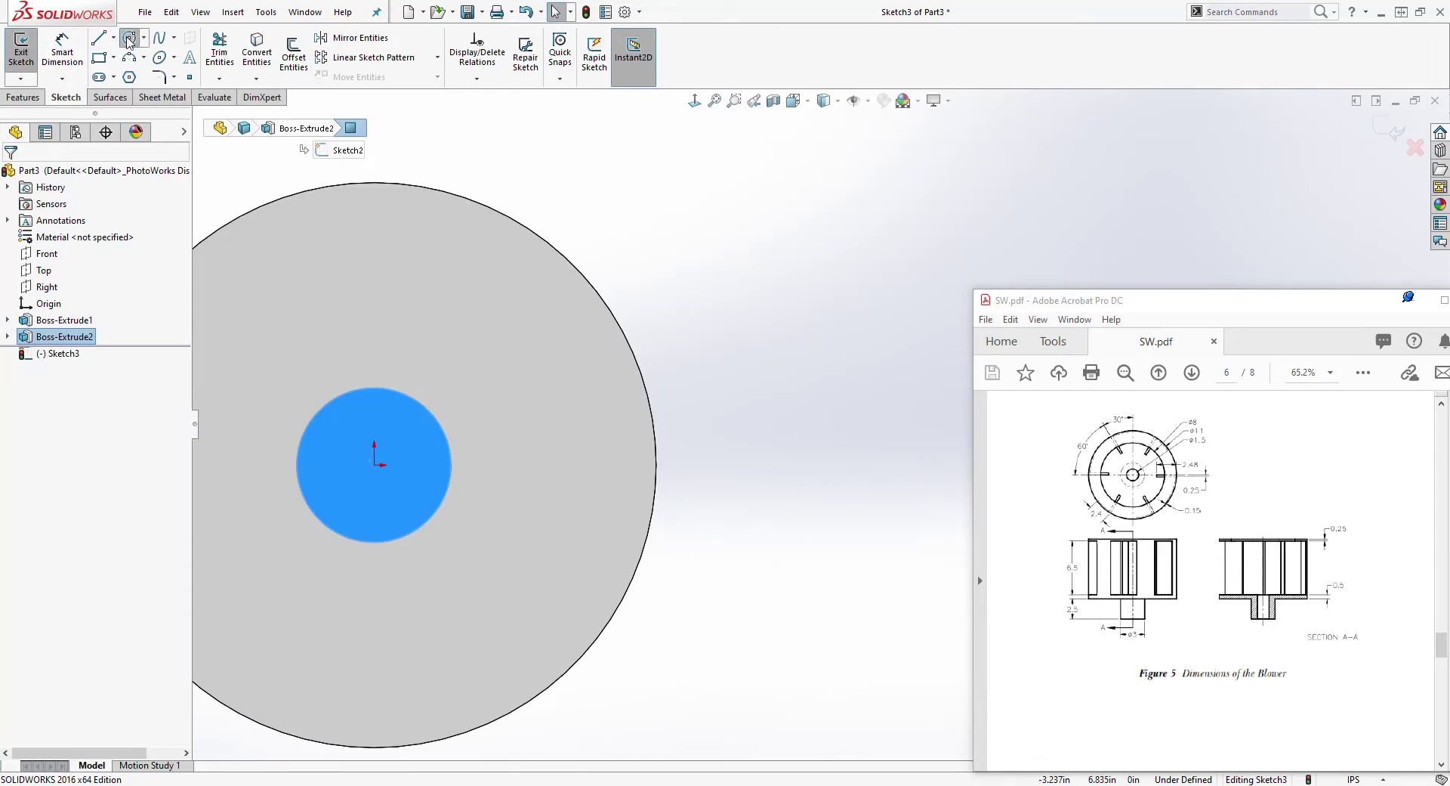
{"action": "left_click", "coordinate": [130, 38]}
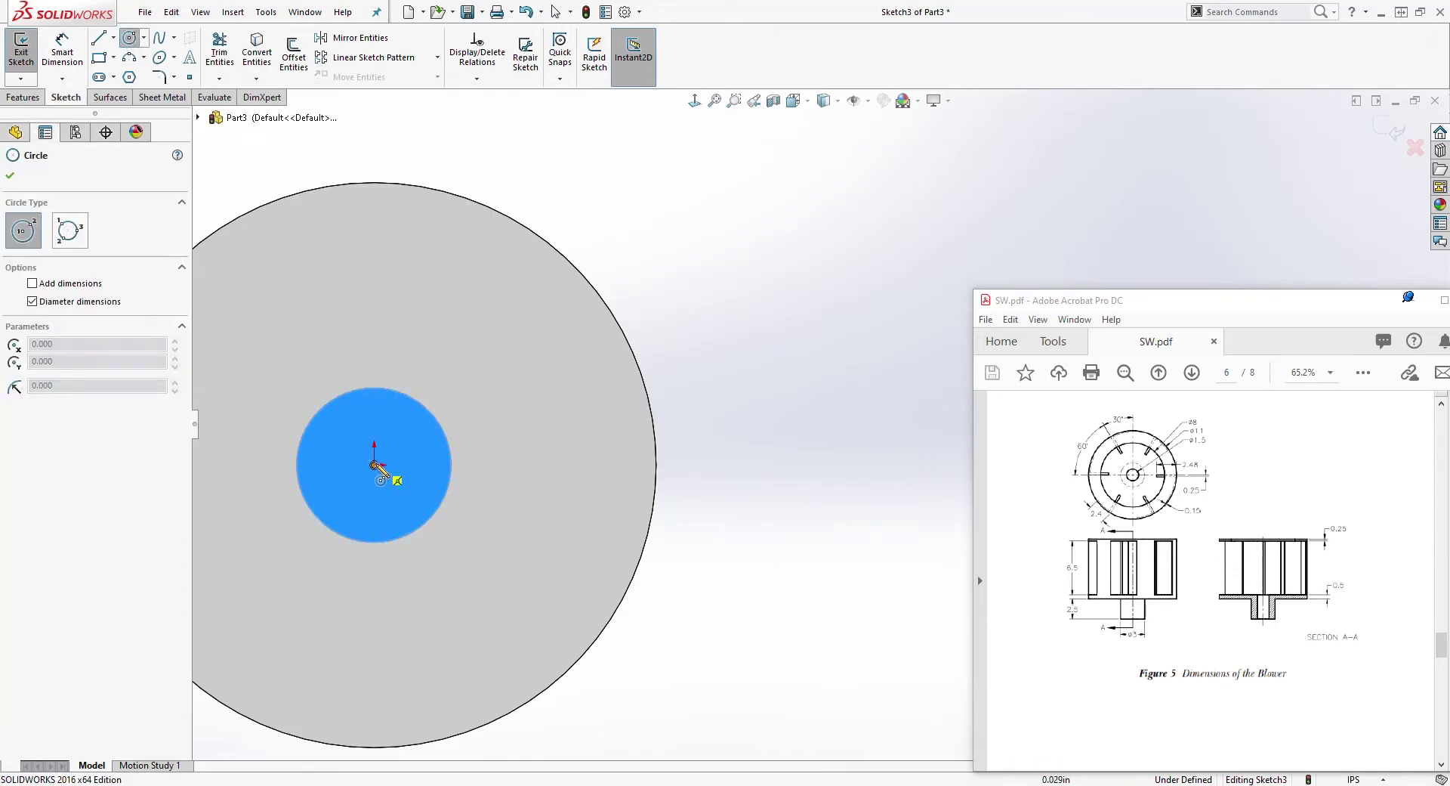
{"action": "left_click", "coordinate": [374, 465]}
{"action": "left_click", "coordinate": [418, 453]}
{"action": "key", "text": "Escape"}
{"action": "right_click_drag", "start_coordinate": [427, 529], "coordinate": [426, 487]}
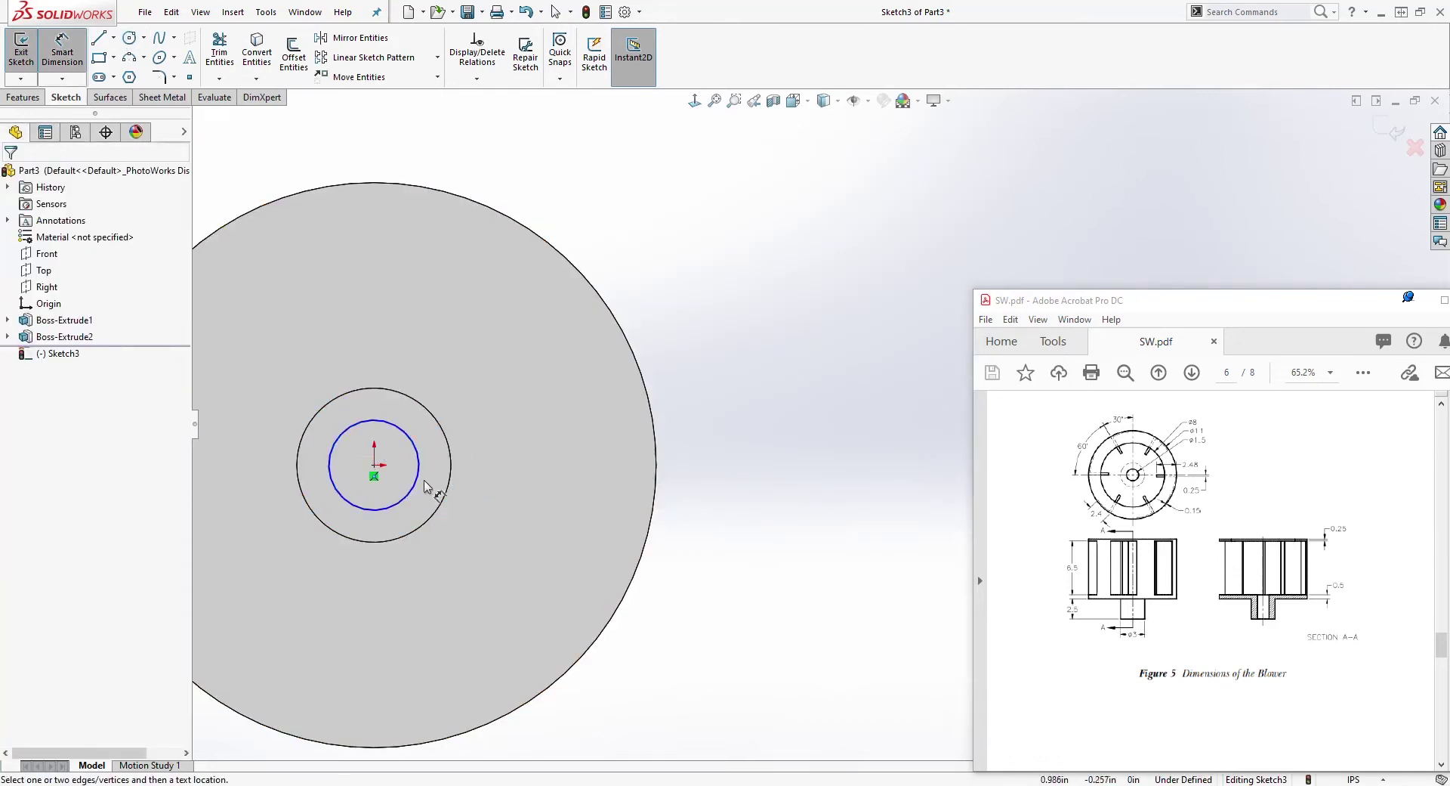
{"action": "left_click", "coordinate": [406, 497]}
{"action": "left_click", "coordinate": [531, 586]}
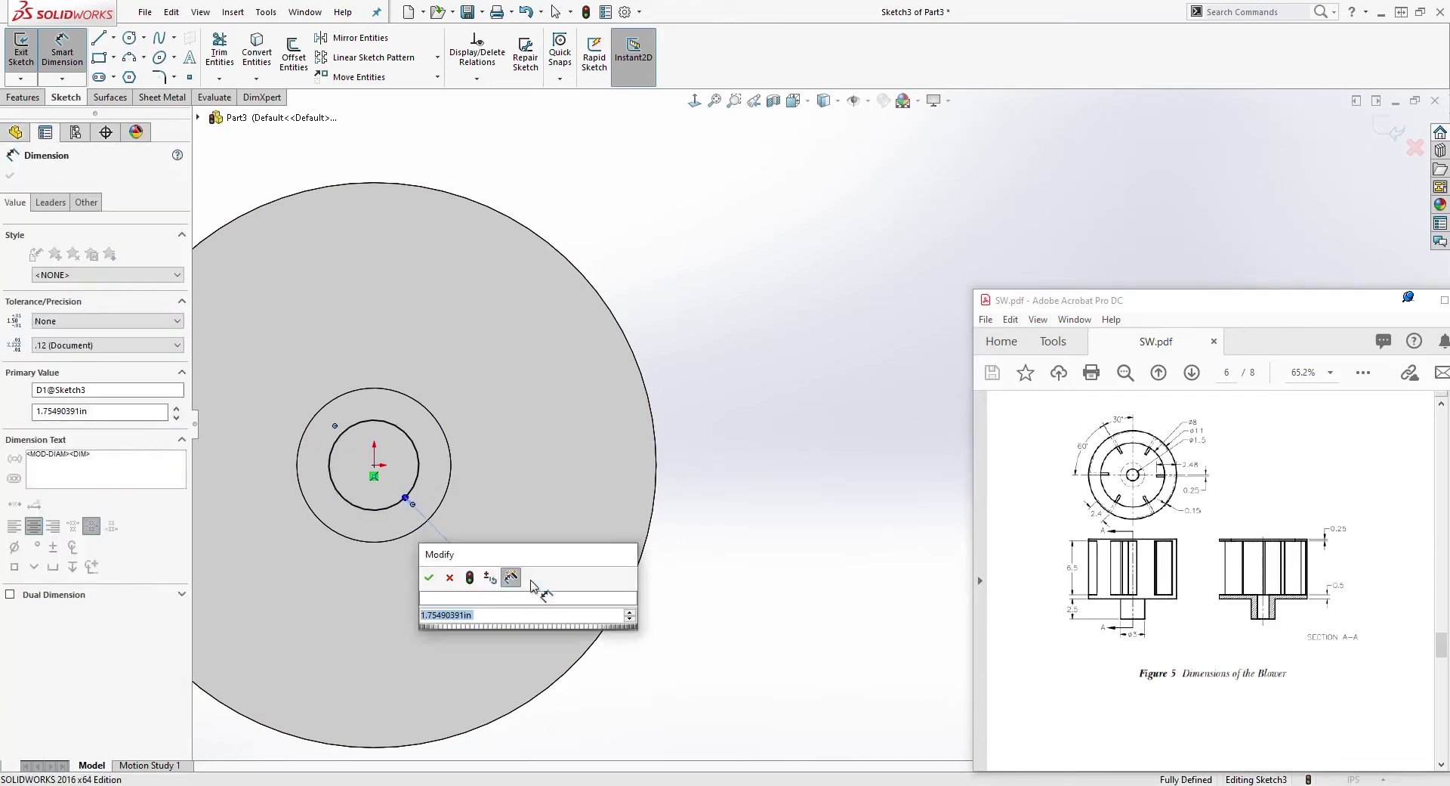
{"action": "type", "text": "1.5"}
{"action": "key", "text": "Return"}
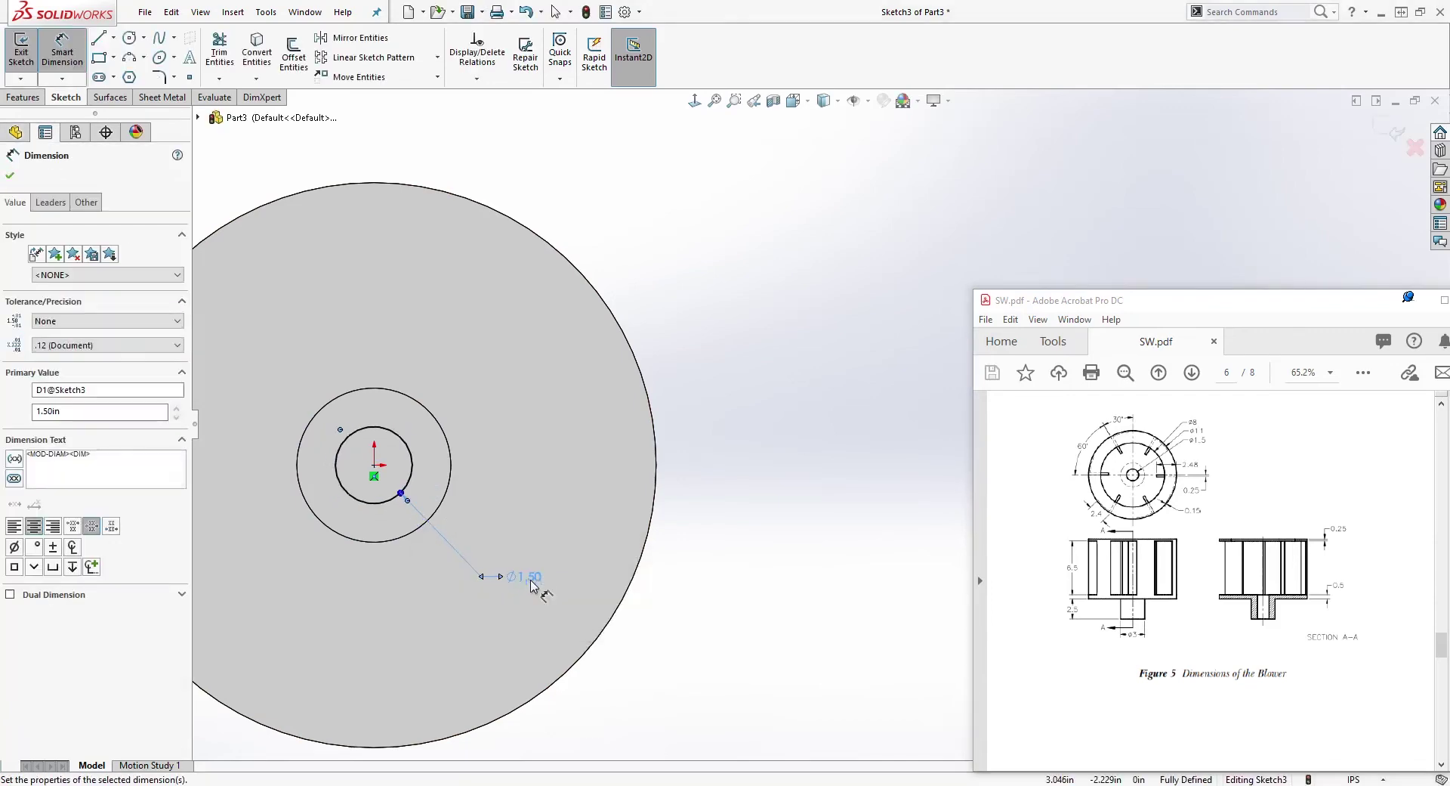
{"action": "key", "text": "Escape"}
{"action": "key", "text": "ctrl+7"}
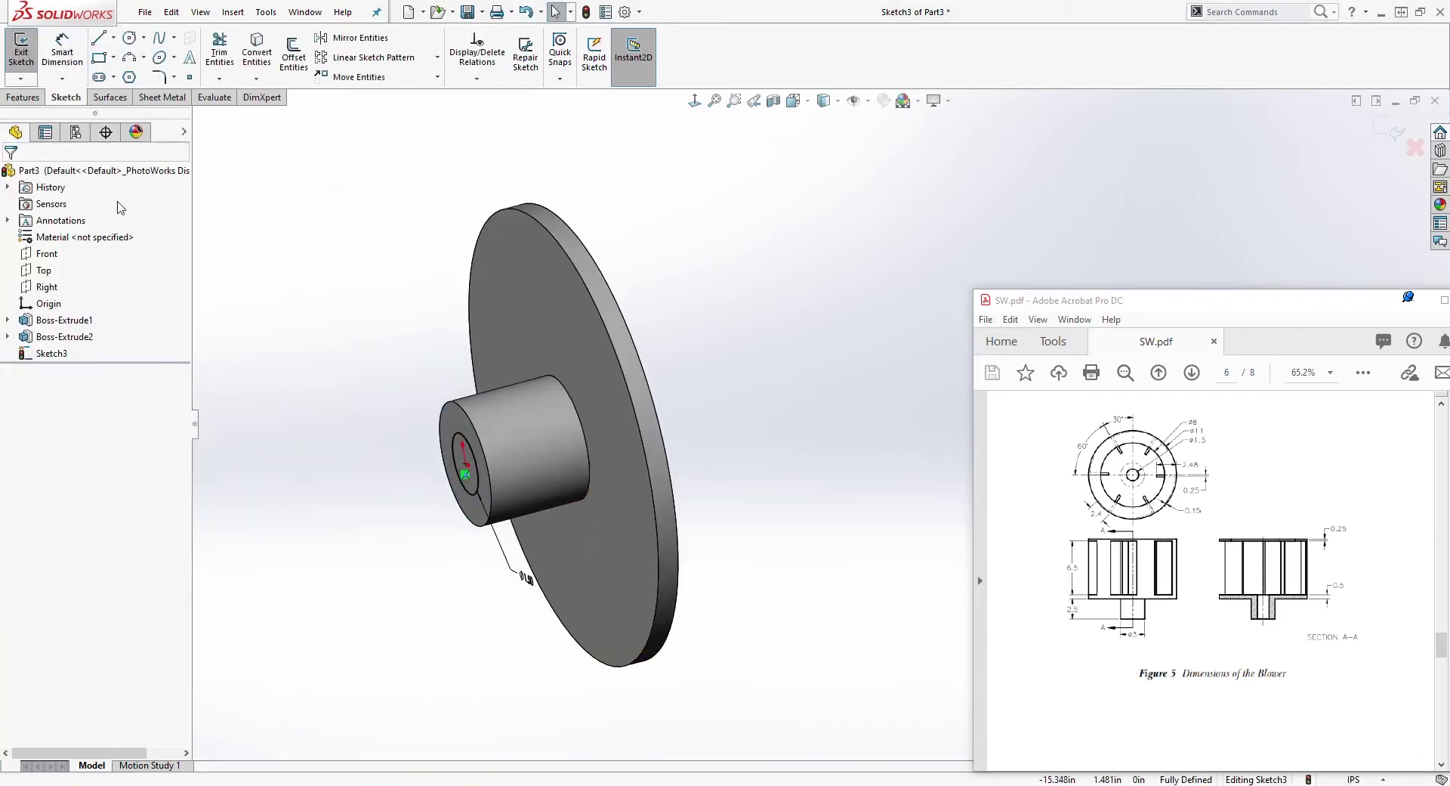
Cut the 1.5-inch circle Through All to bore the hub and disc.
{"action": "left_click", "coordinate": [24, 97]}
{"action": "left_click", "coordinate": [233, 53]}
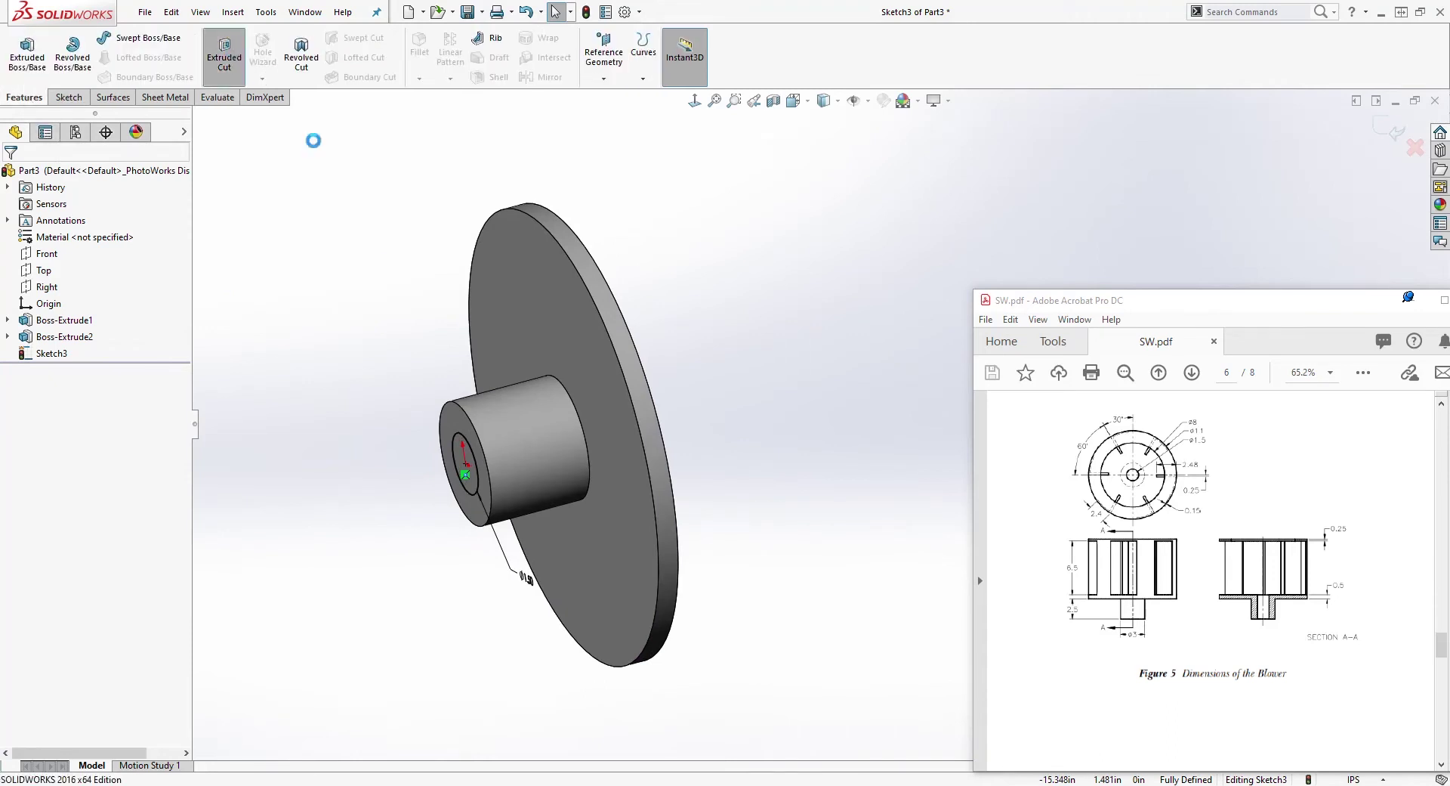
{"action": "left_click", "coordinate": [112, 269]}
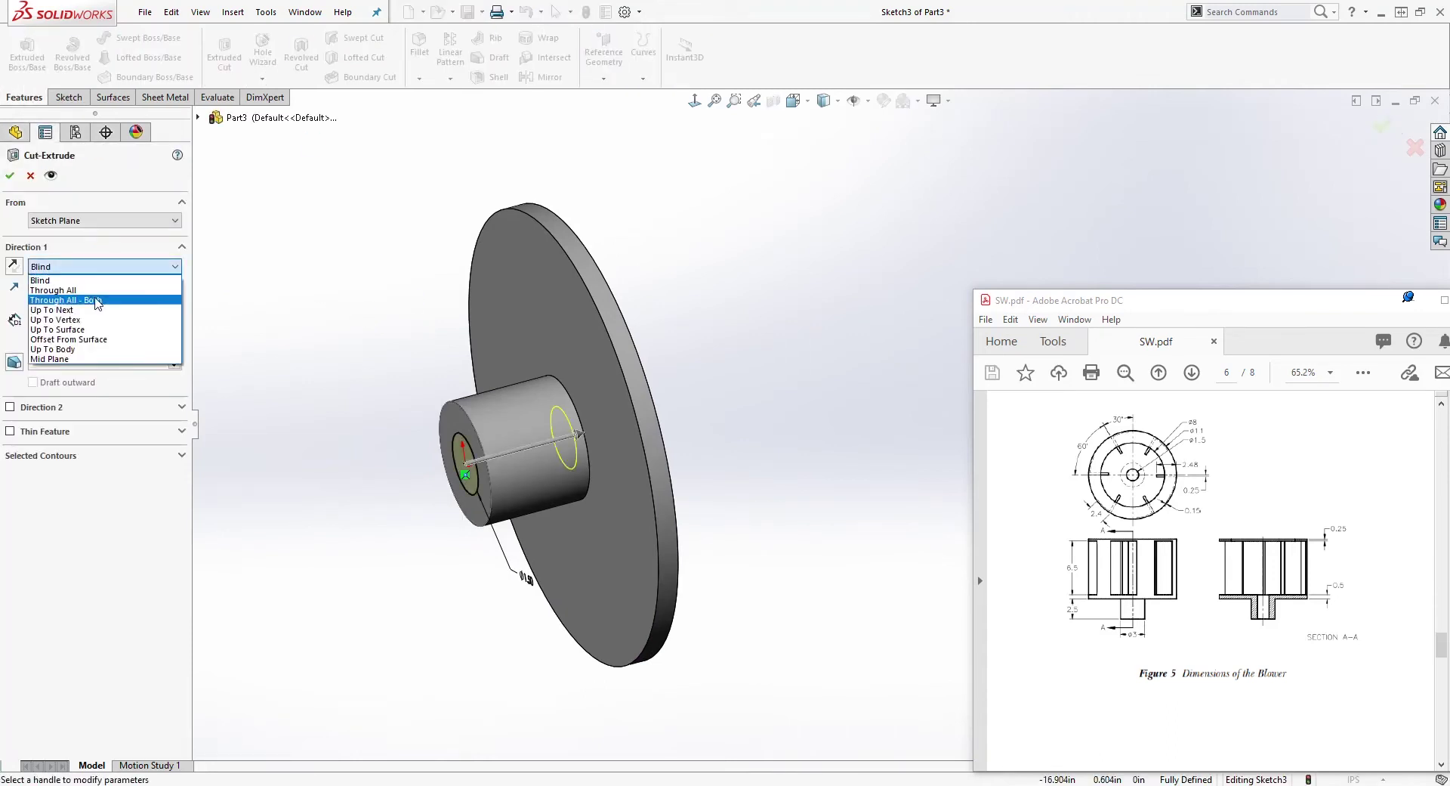
{"action": "left_click", "coordinate": [92, 290]}
{"action": "left_click", "coordinate": [11, 177]}
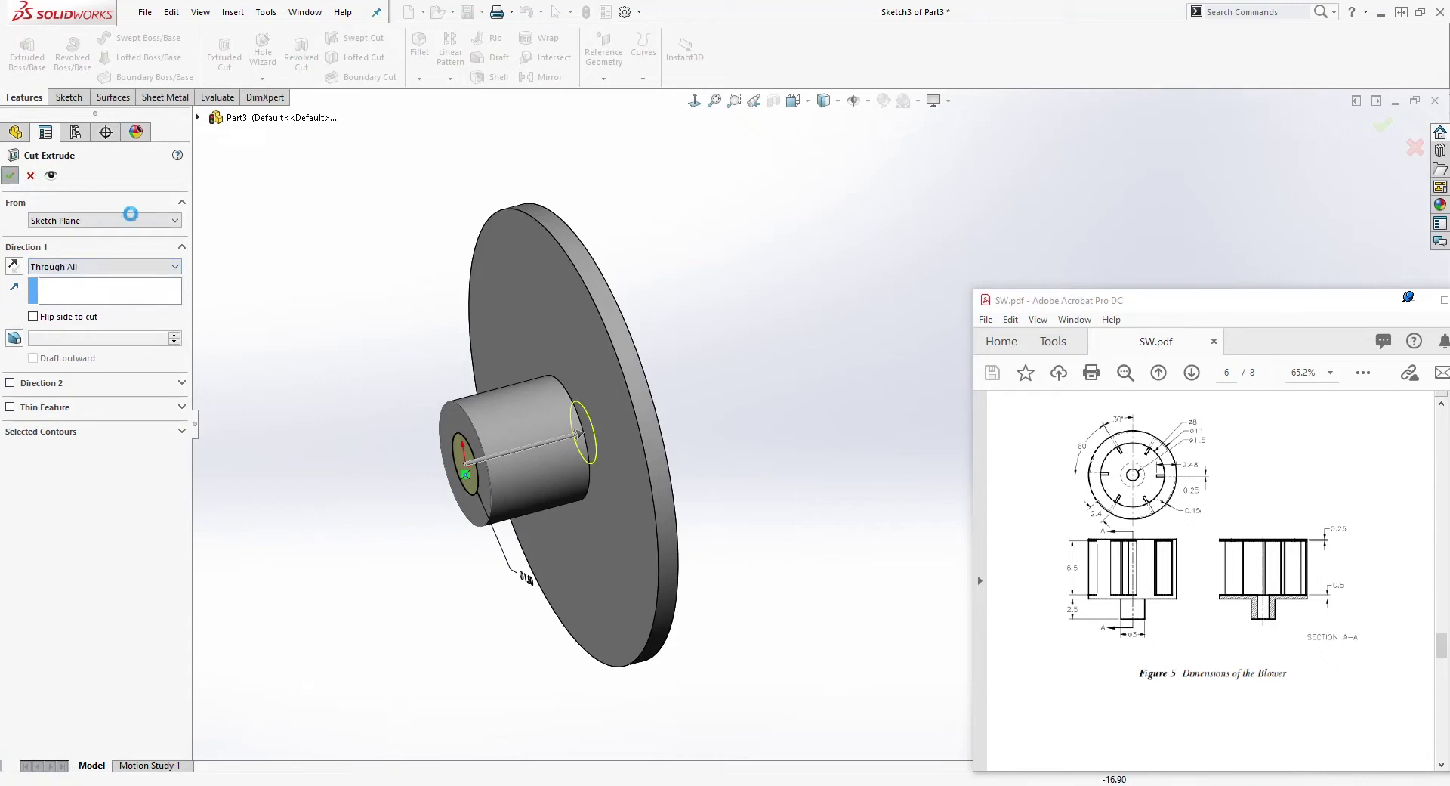
{"action": "mouse_move", "coordinate": [641, 410]}
{"action": "middle_mouse_down"}
{"action": "mouse_move", "coordinate": [839, 566]}
{"action": "mouse_move", "coordinate": [760, 453]}
{"action": "middle_mouse_up"}
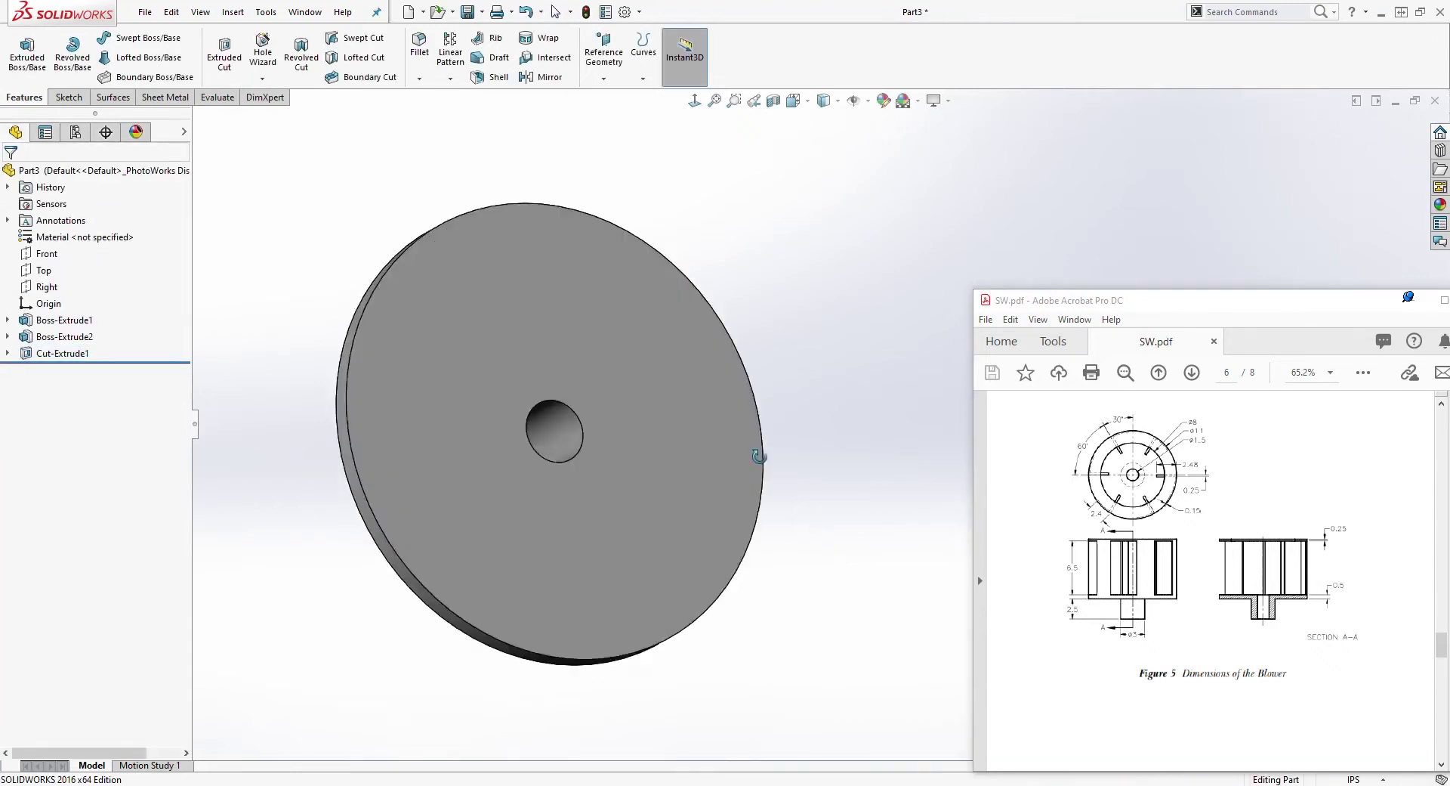
{"action": "left_click", "coordinate": [520, 269]}
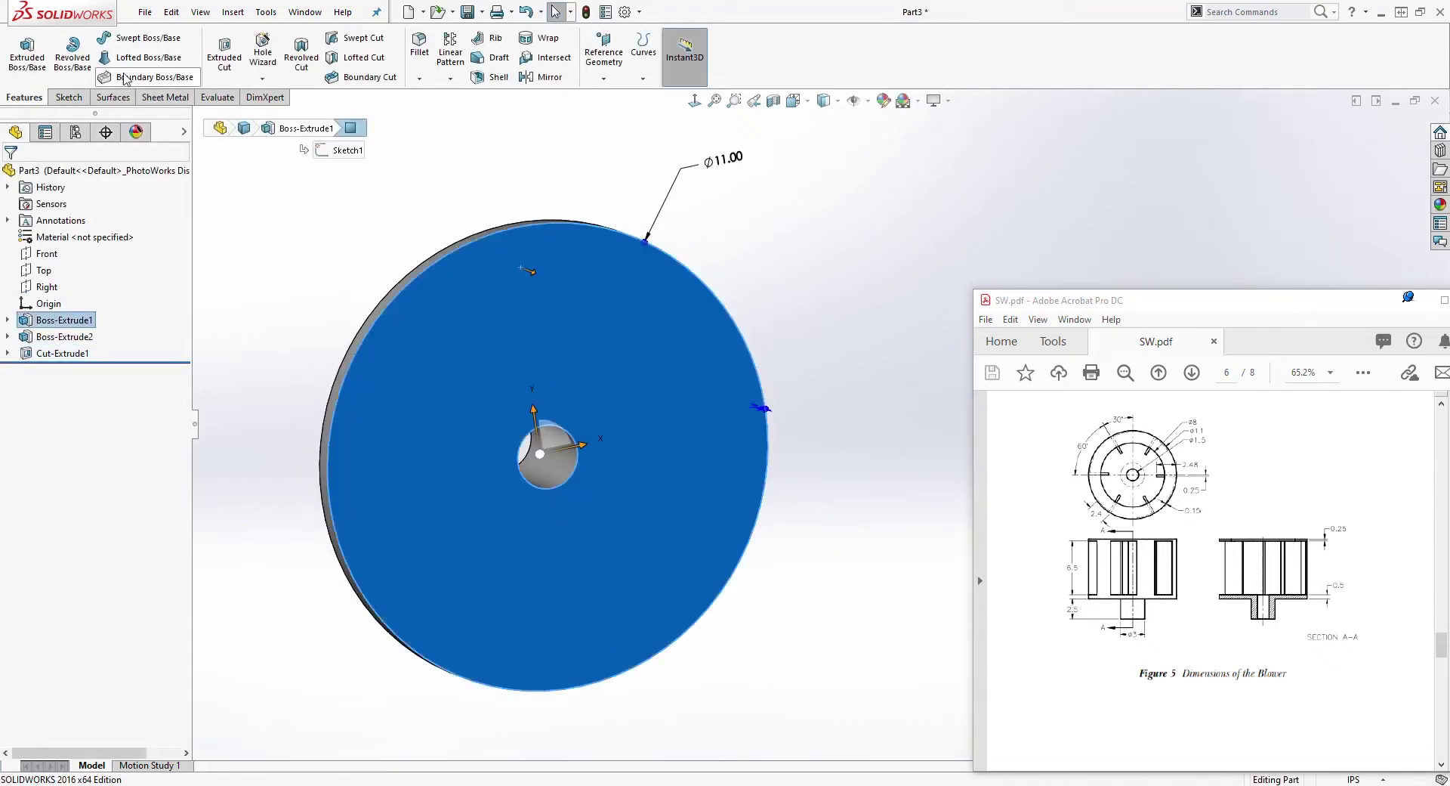
{"action": "left_click", "coordinate": [69, 97]}
{"action": "left_click", "coordinate": [21, 52]}
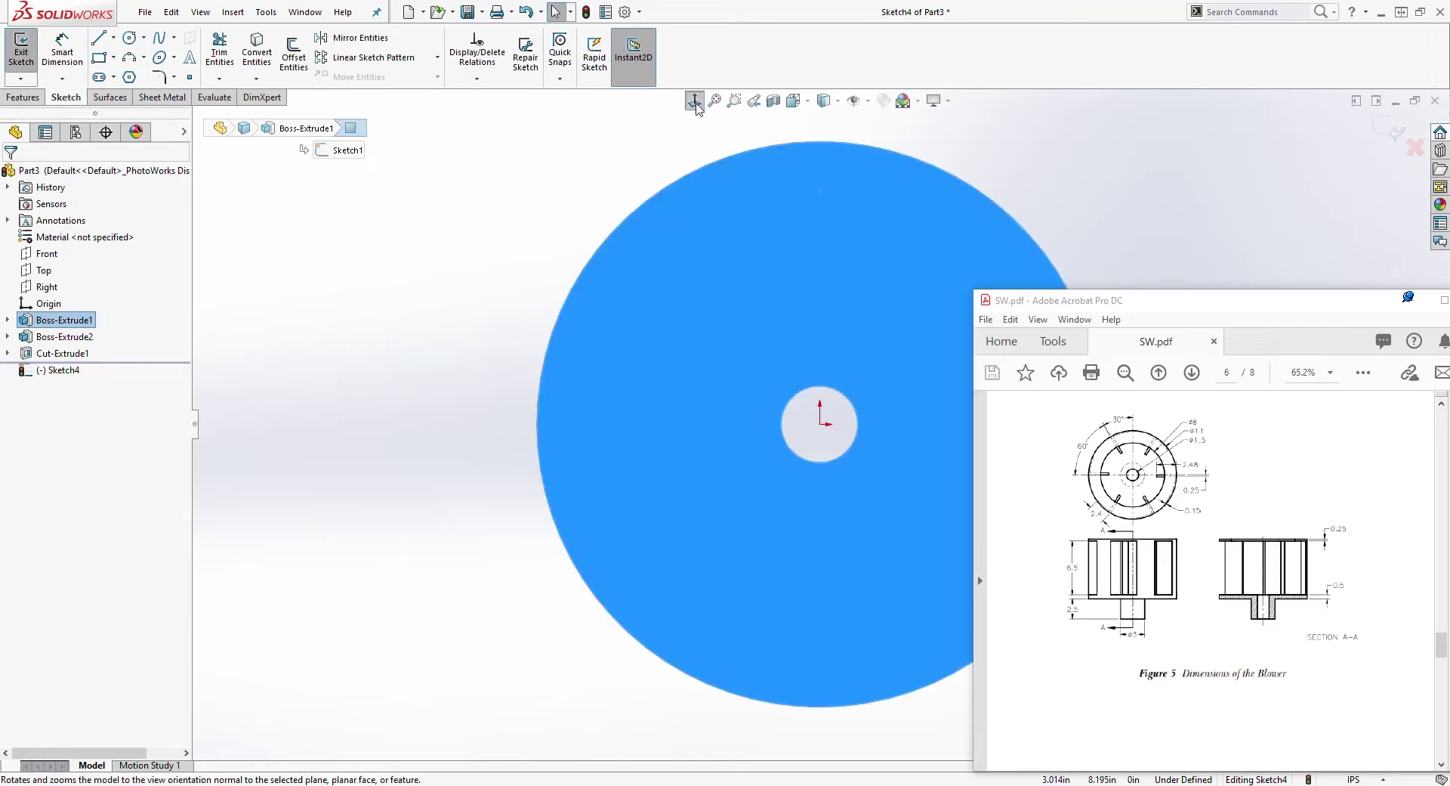
Convert the disc's 11-inch outer edge into a circle in the new sketch.
{"action": "scroll", "coordinate": [489, 259], "scroll_direction": "down", "scroll_amount": 1}
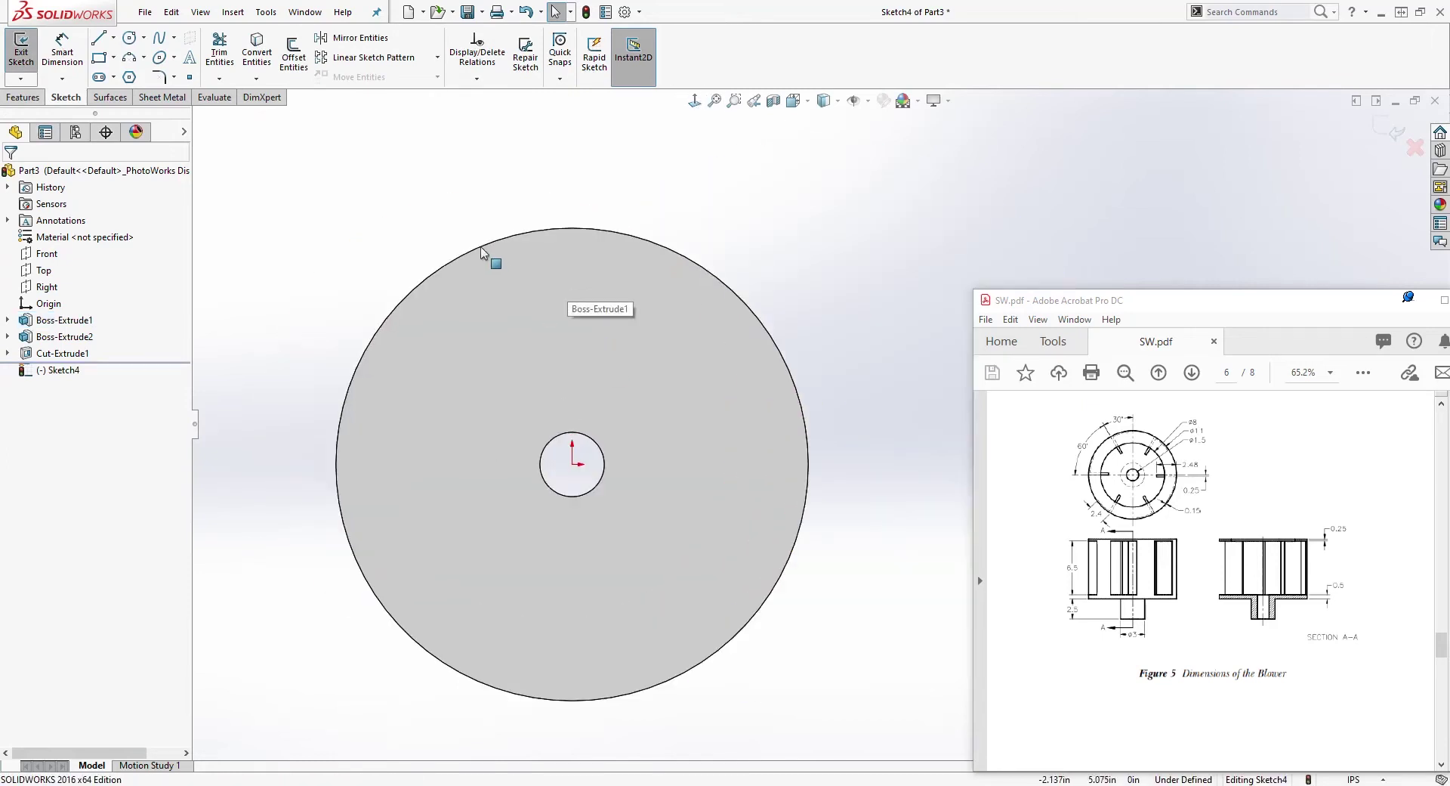
{"action": "left_click", "coordinate": [480, 247]}
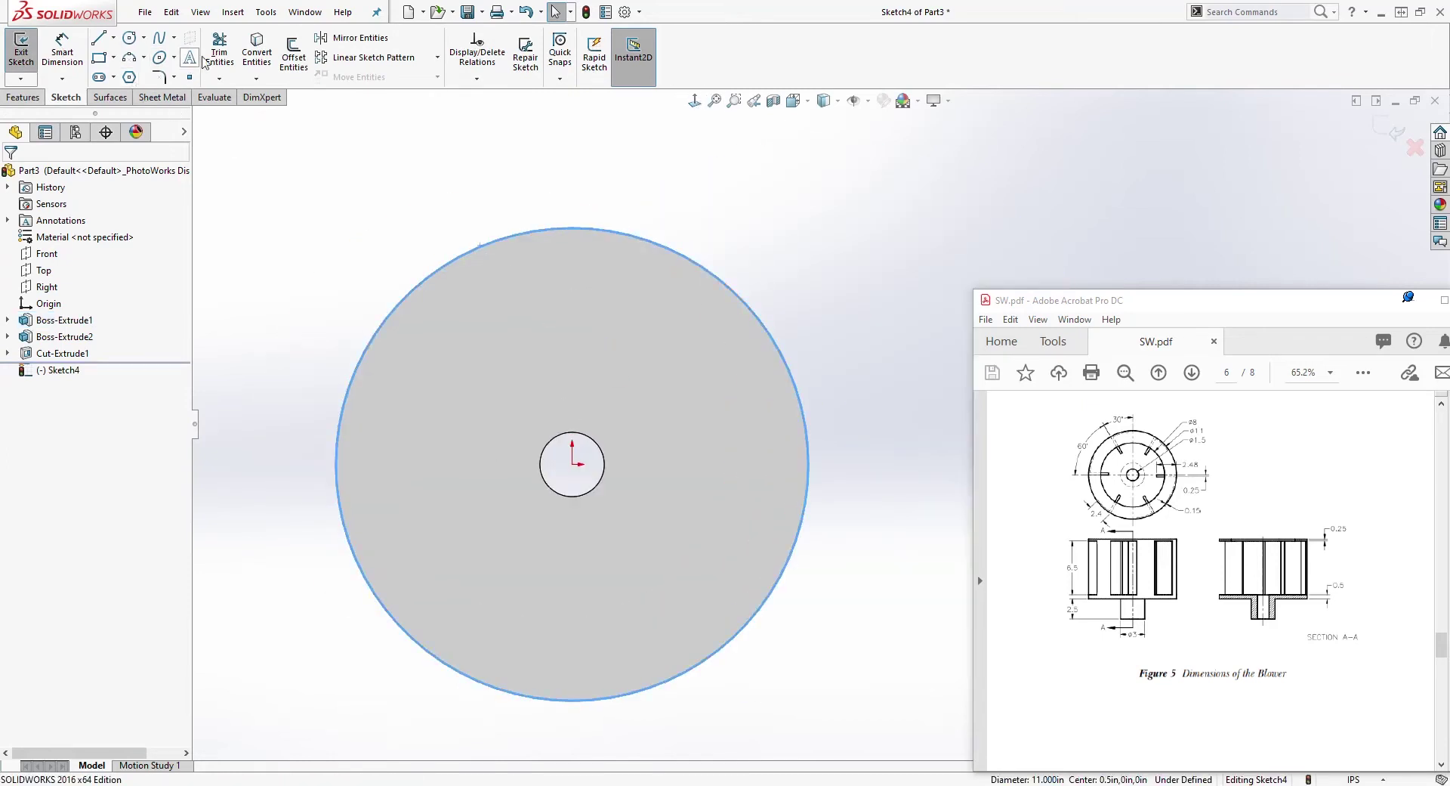
{"action": "left_click", "coordinate": [257, 51]}
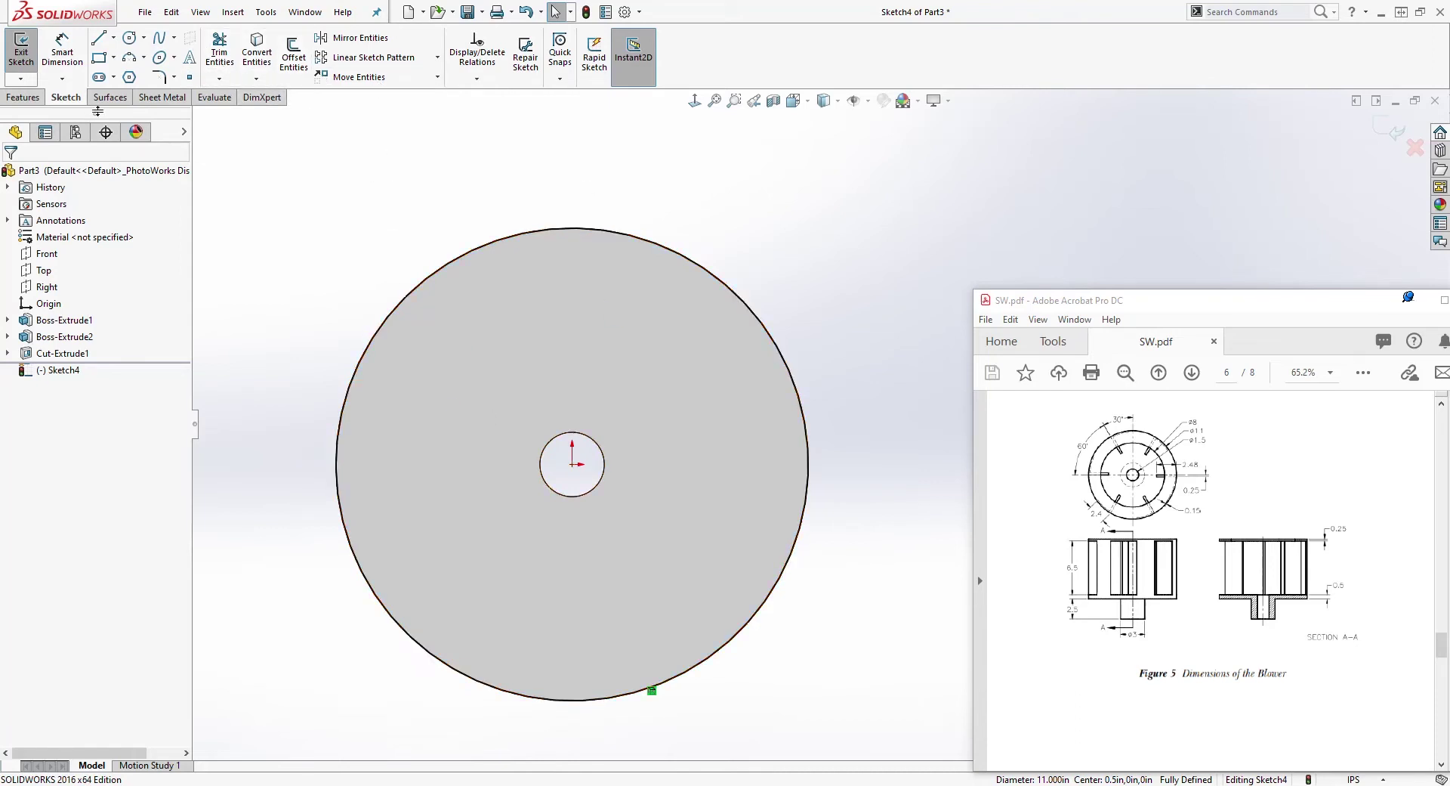
Draw the blade strip: a line in from the left rim, a short vertical, a line back.
{"action": "left_click", "coordinate": [99, 39]}
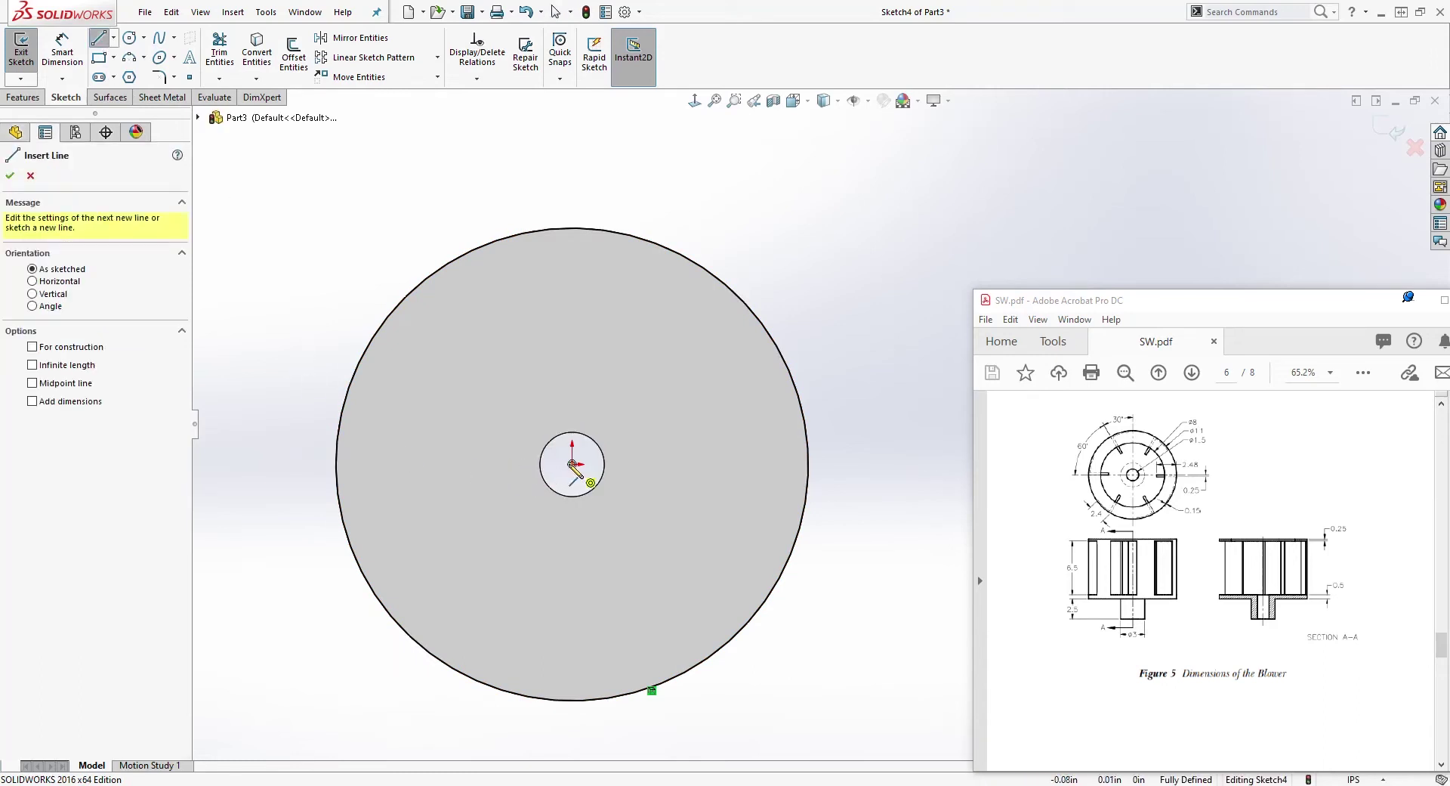
{"action": "left_click", "coordinate": [336, 465]}
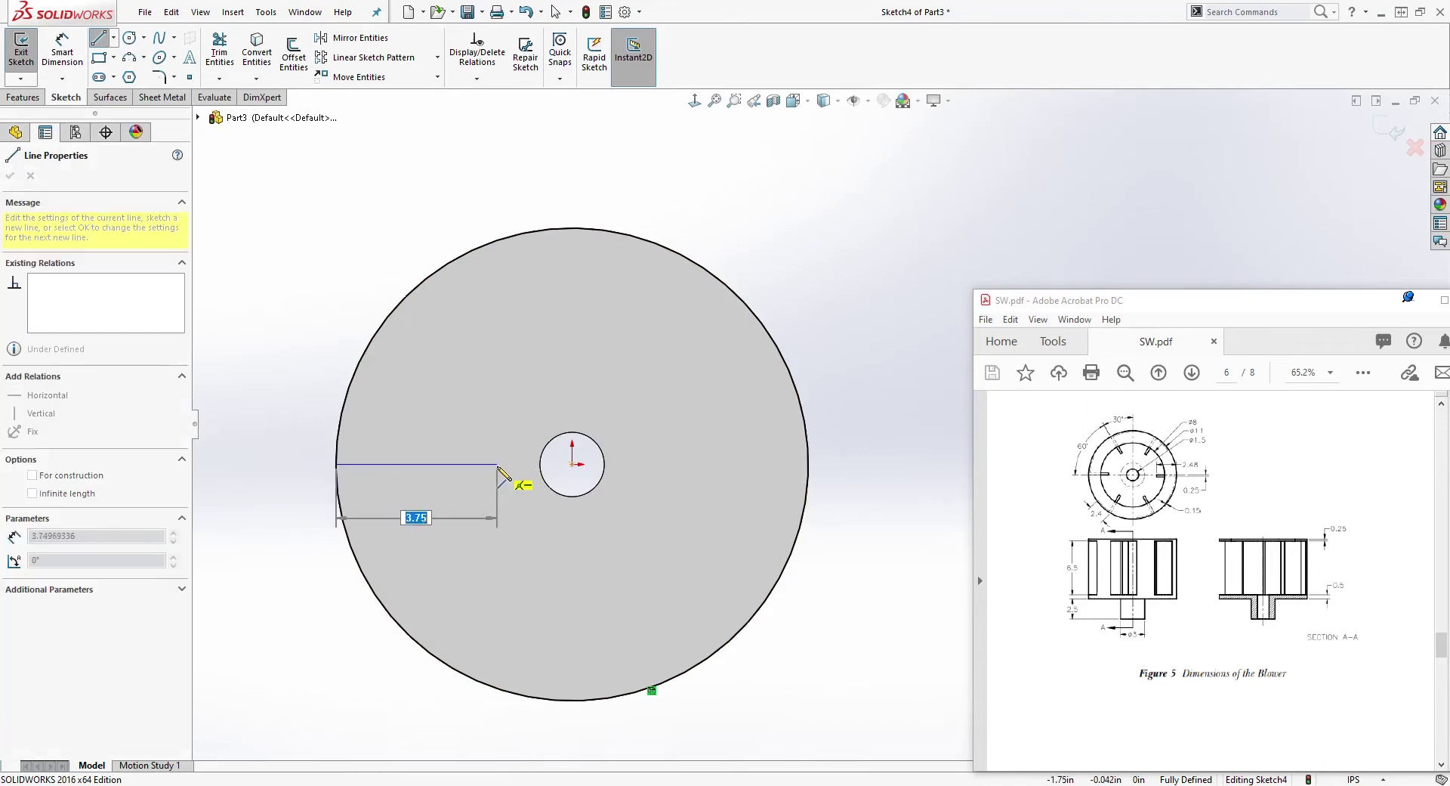
{"action": "left_click", "coordinate": [497, 464]}
{"action": "key", "text": "Escape"}
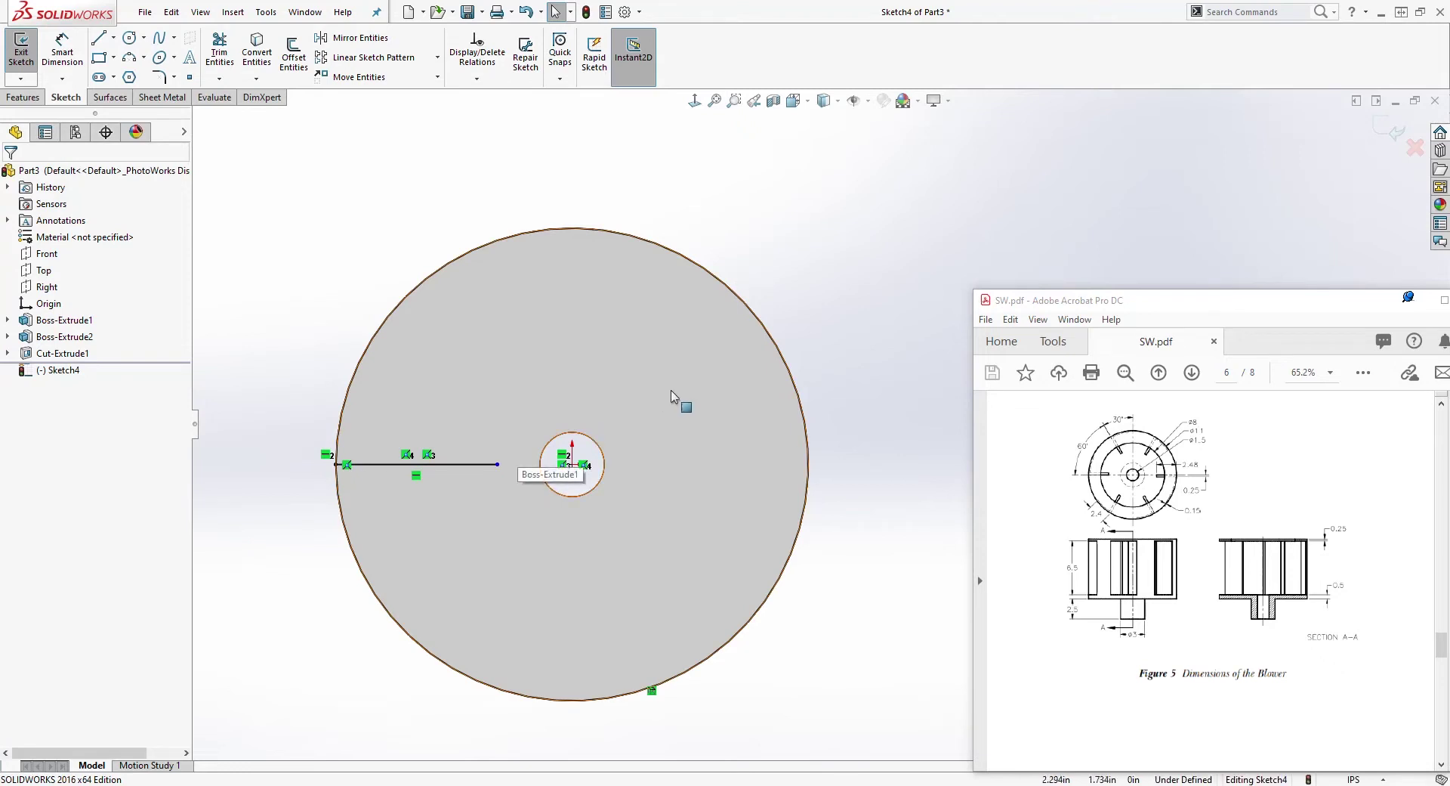
{"action": "scroll", "coordinate": [680, 398], "scroll_direction": "down", "scroll_amount": 2}
{"action": "key", "text": "d"}
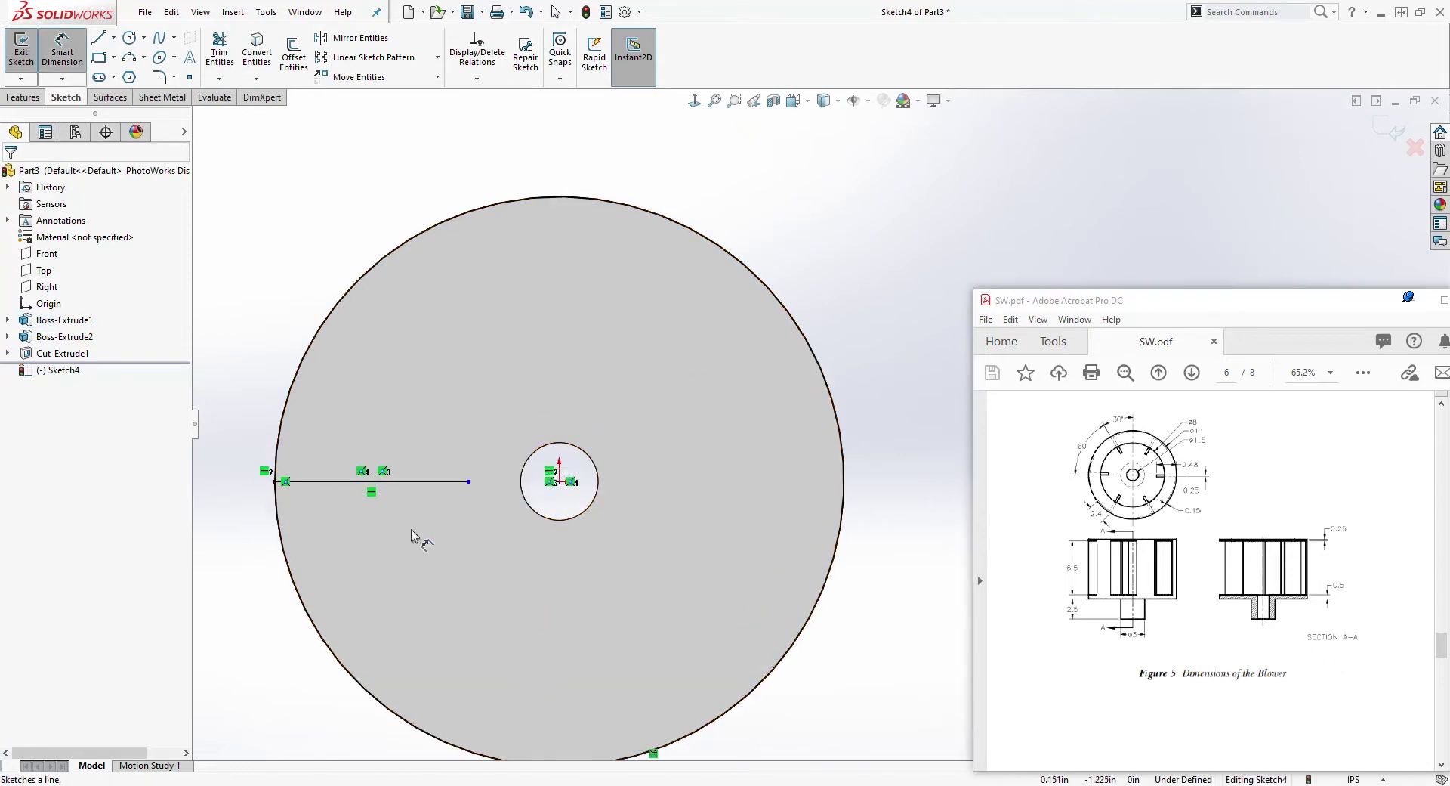
{"action": "key", "text": "l"}
{"action": "left_click", "coordinate": [469, 482]}
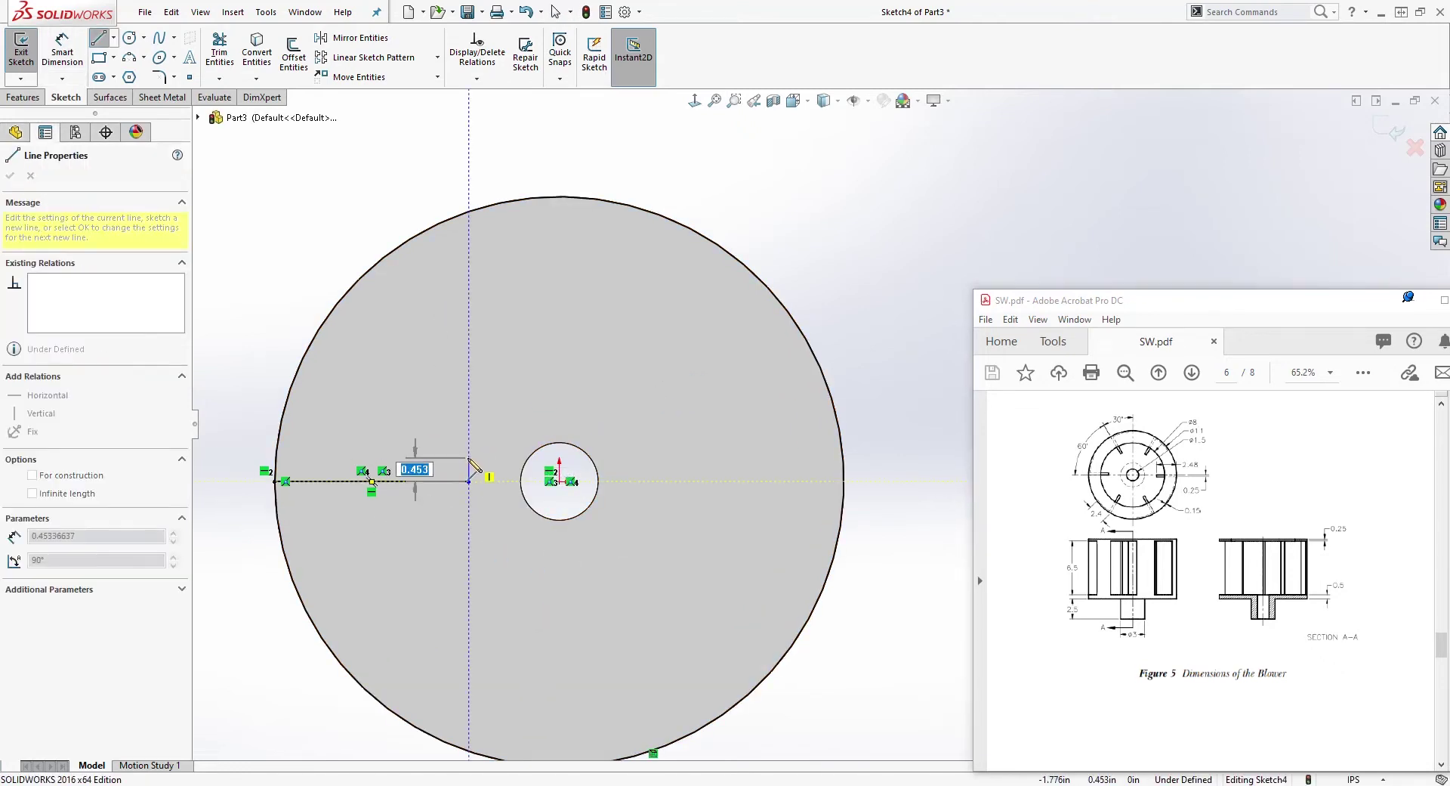
{"action": "left_click", "coordinate": [469, 457]}
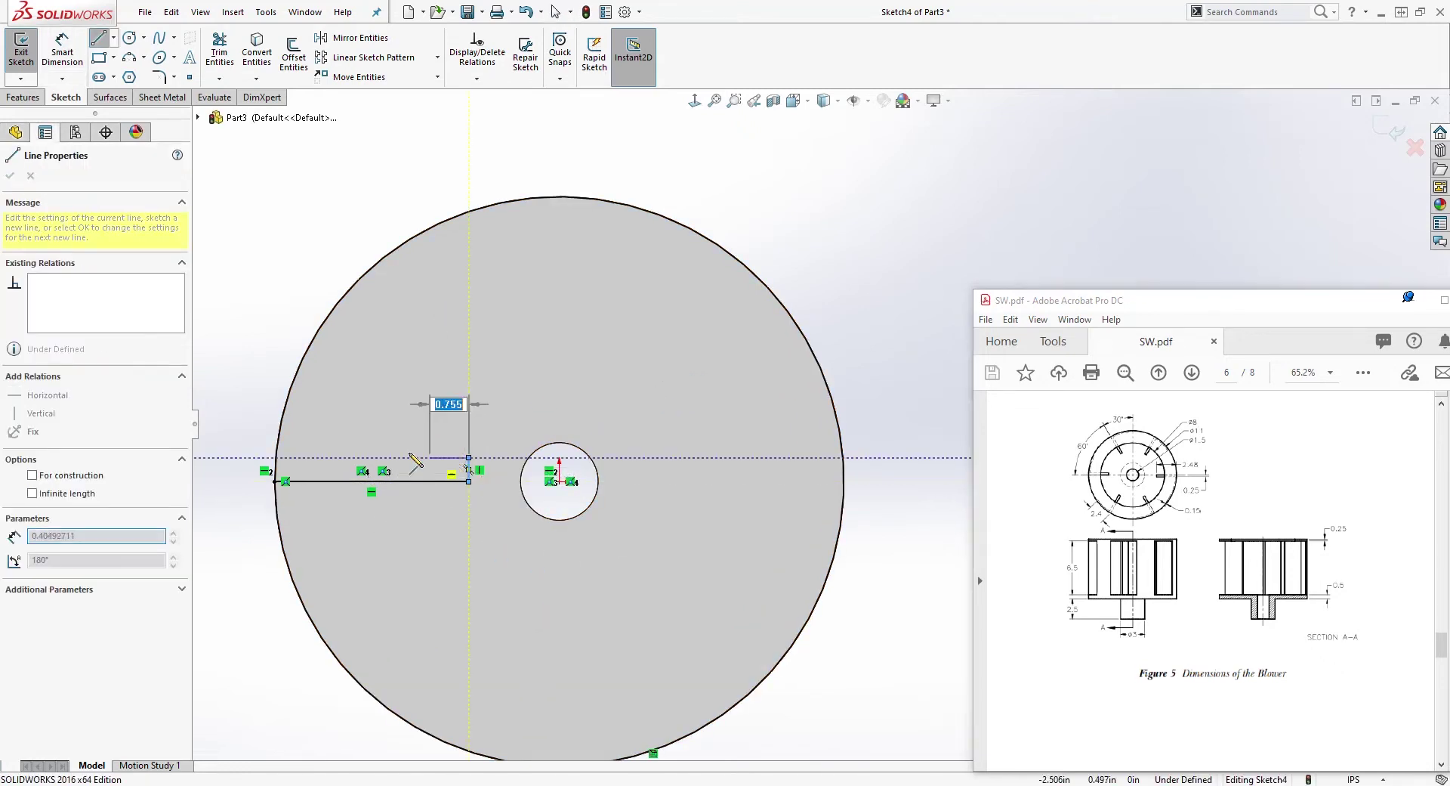
{"action": "left_click", "coordinate": [294, 457]}
{"action": "key", "text": "Escape"}
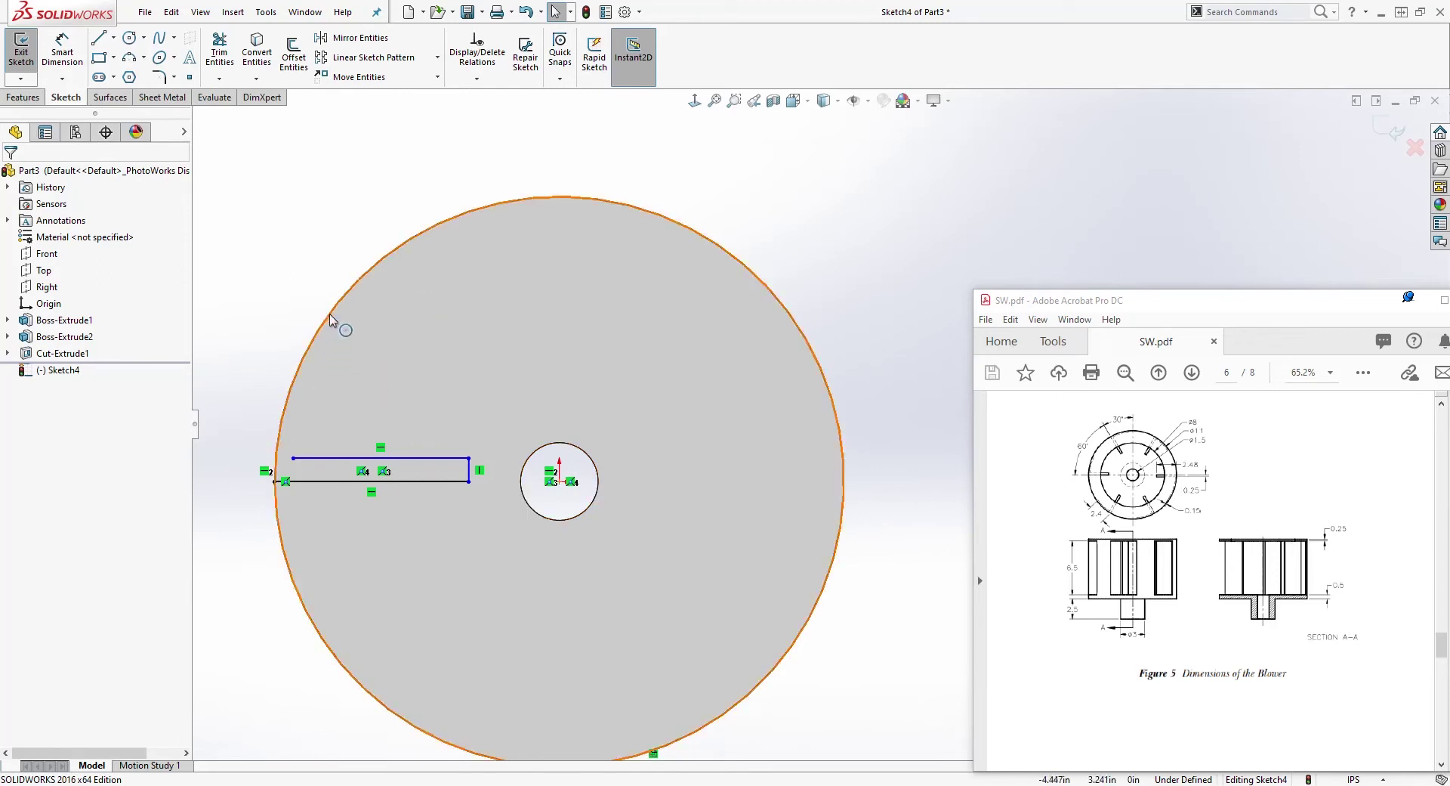
Offset the 11-inch outer circle 0.15 inch inward.
{"action": "left_click", "coordinate": [292, 57]}
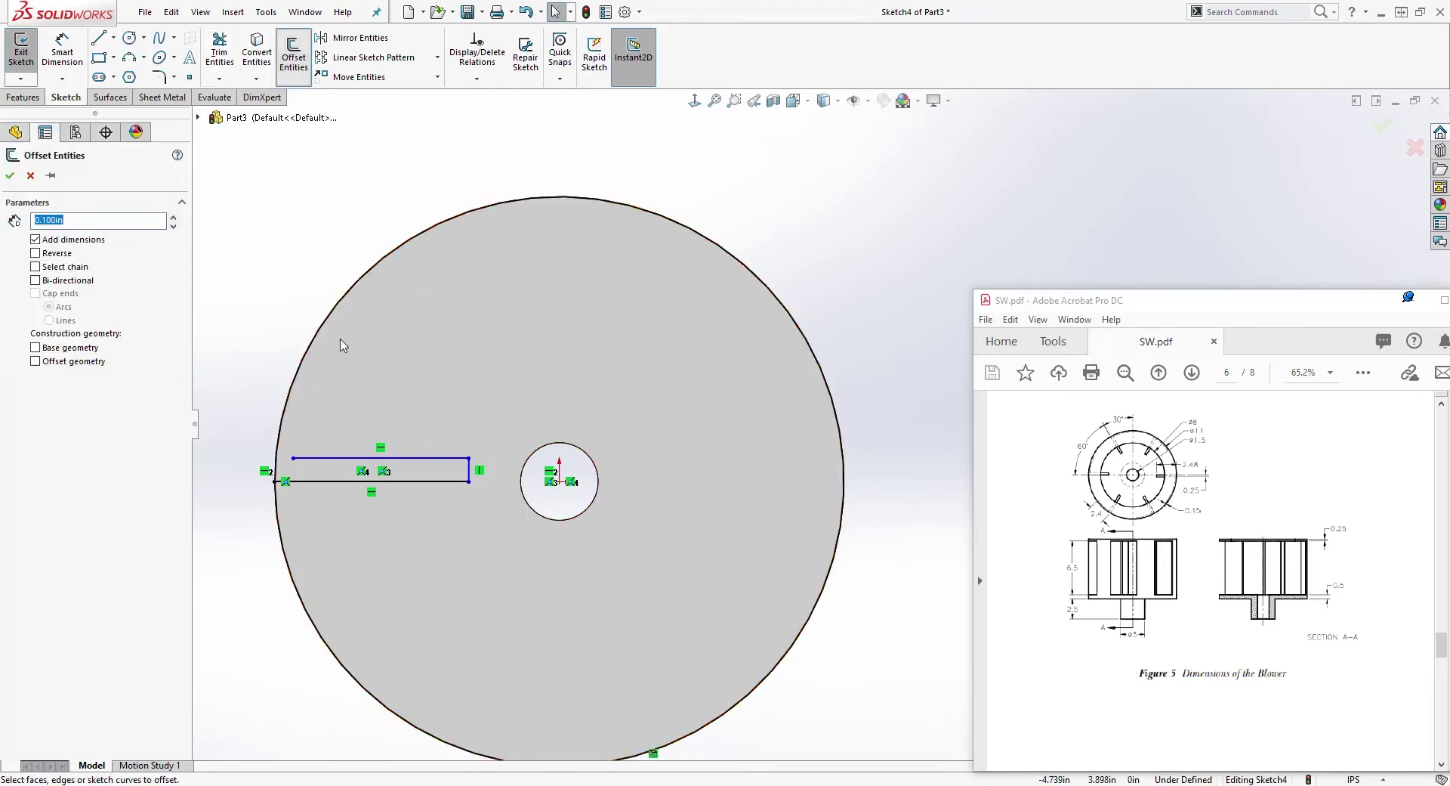
{"action": "left_click", "coordinate": [357, 293]}
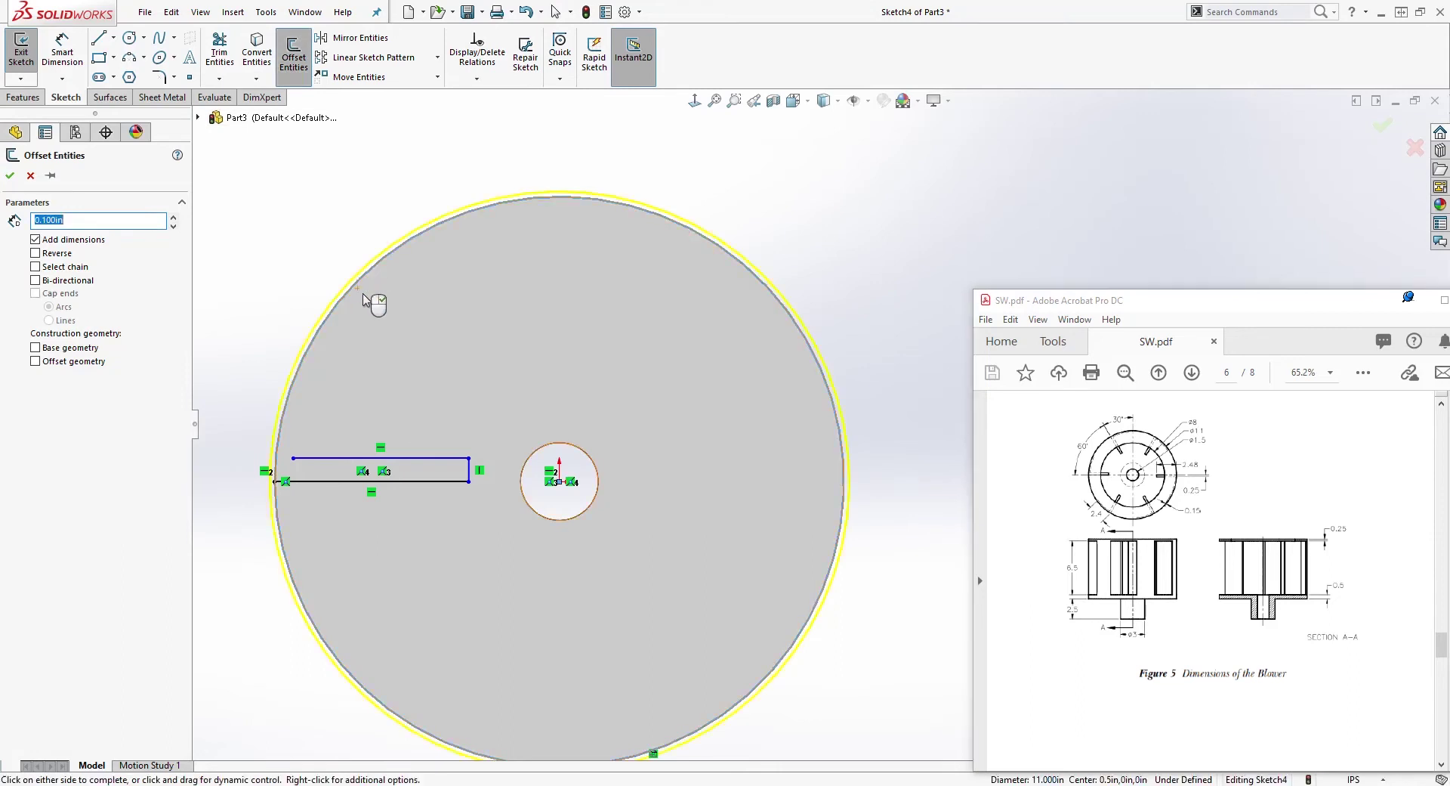
{"action": "left_click", "coordinate": [35, 254]}
{"action": "type", "text": "0.150"}
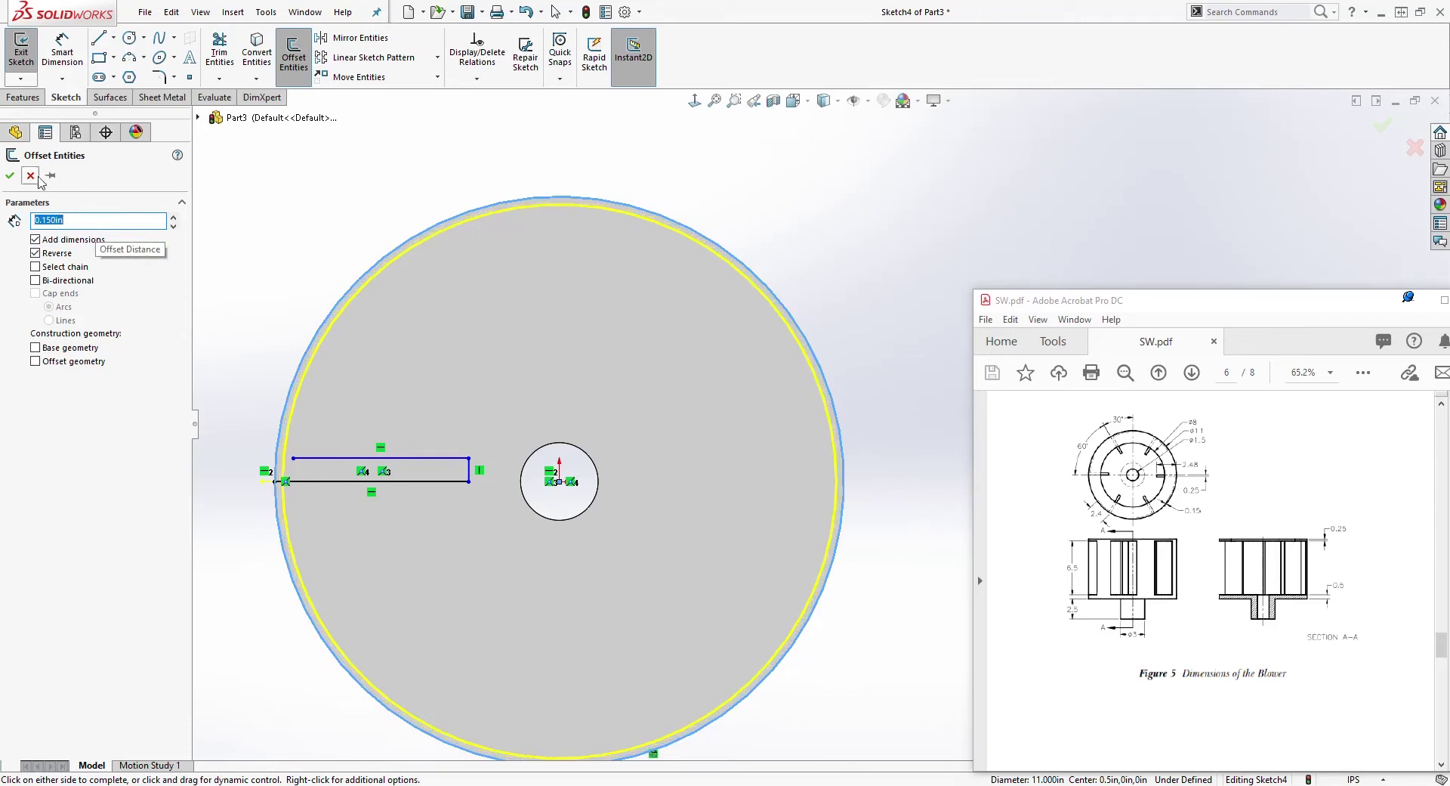
{"action": "left_click", "coordinate": [10, 178]}
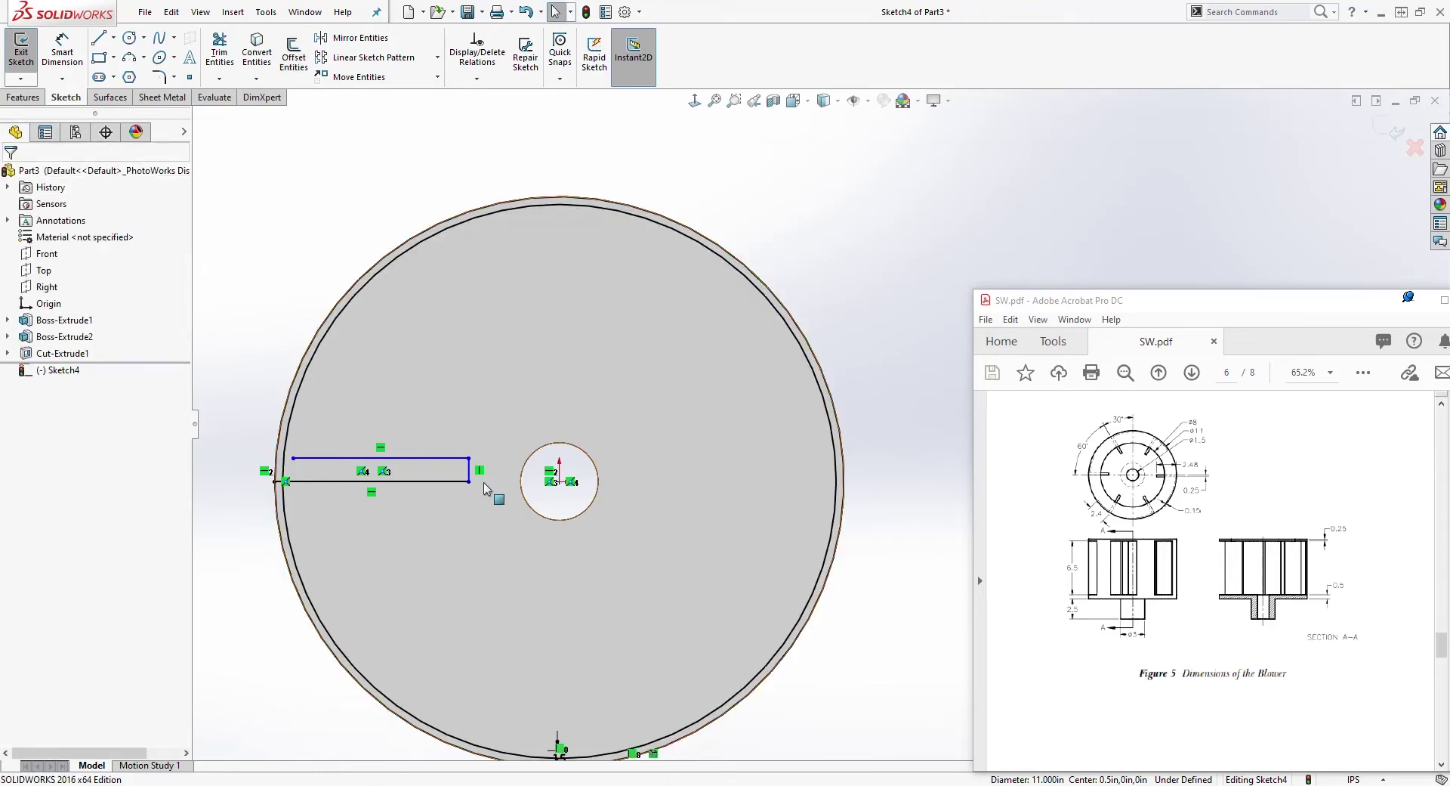
{"action": "scroll", "coordinate": [506, 472], "scroll_direction": "down", "scroll_amount": 1}
Dimension the blade strip's short vertical side to 0.15 inch.
{"action": "key", "text": "z"}
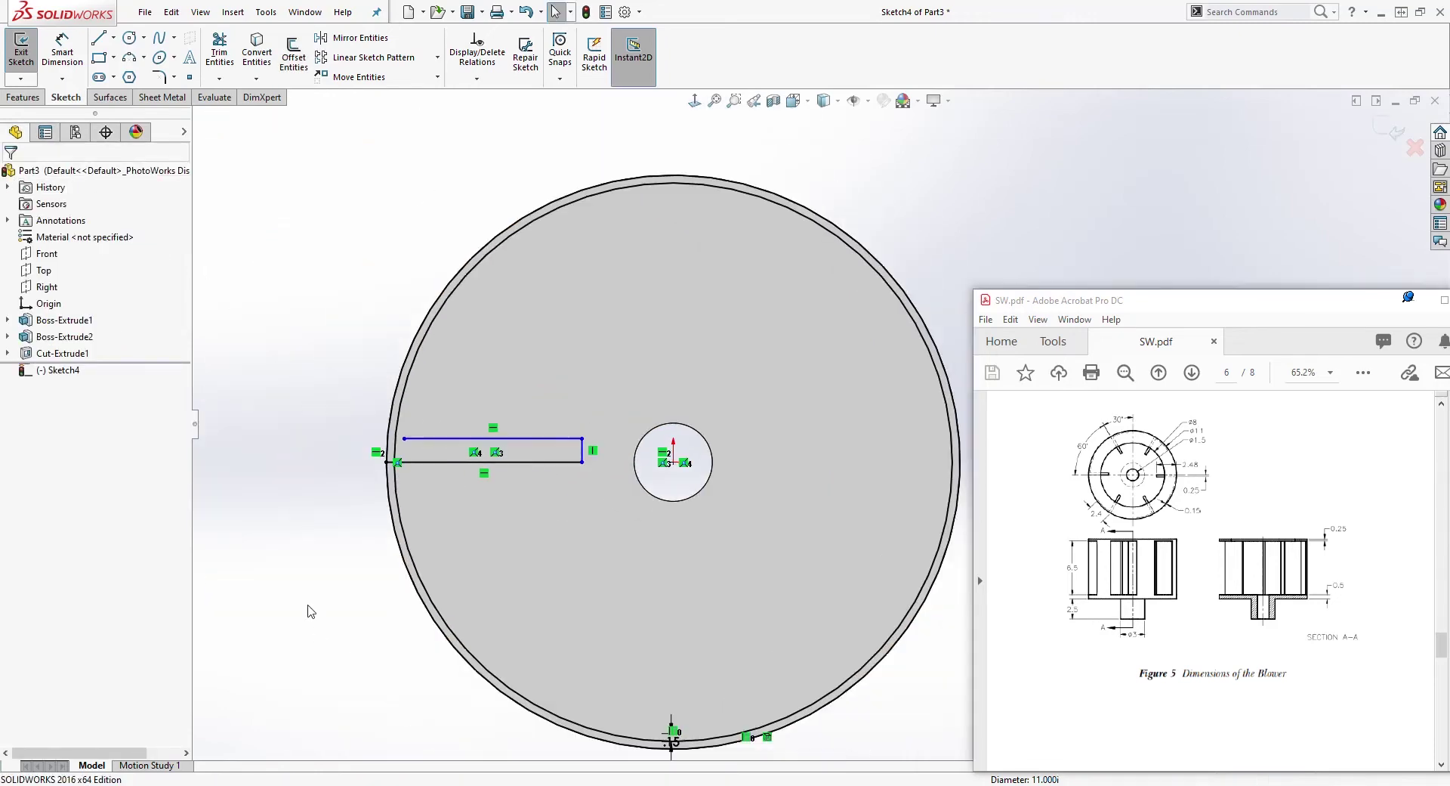
{"action": "key", "text": "d"}
{"action": "left_click", "coordinate": [582, 453]}
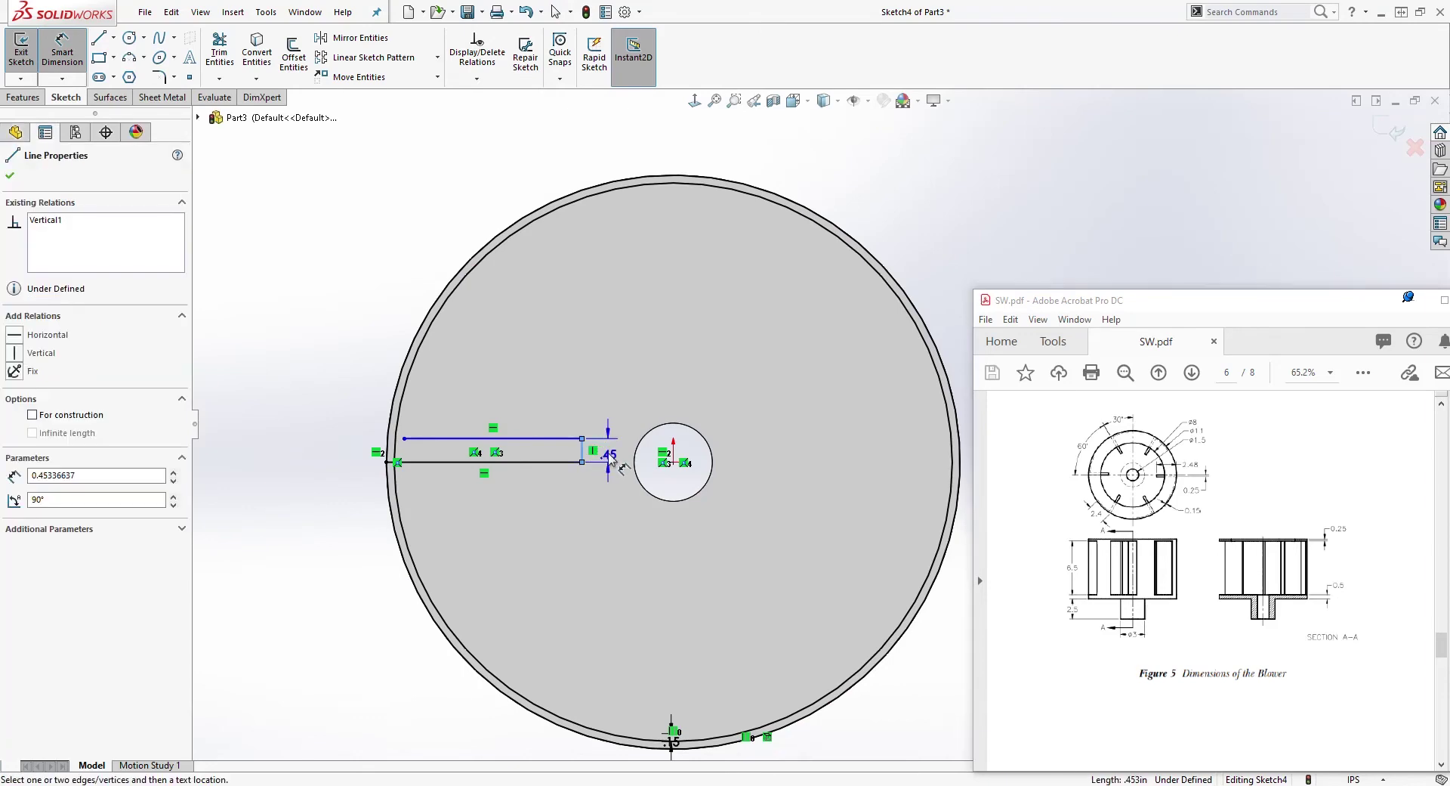
{"action": "type", "text": ".15"}
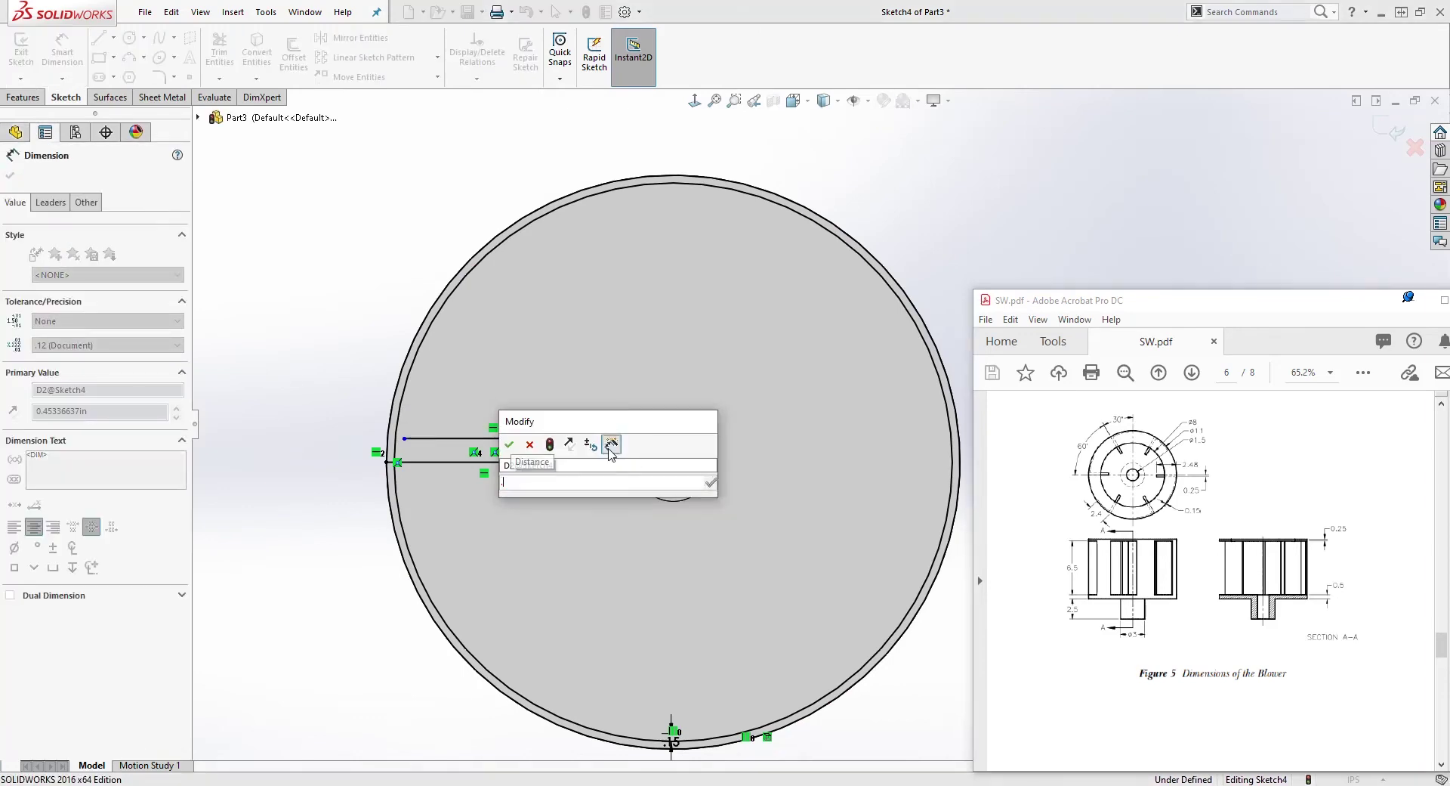
{"action": "key", "text": "Return"}
{"action": "scroll", "coordinate": [496, 479], "scroll_direction": "down", "scroll_amount": 1}
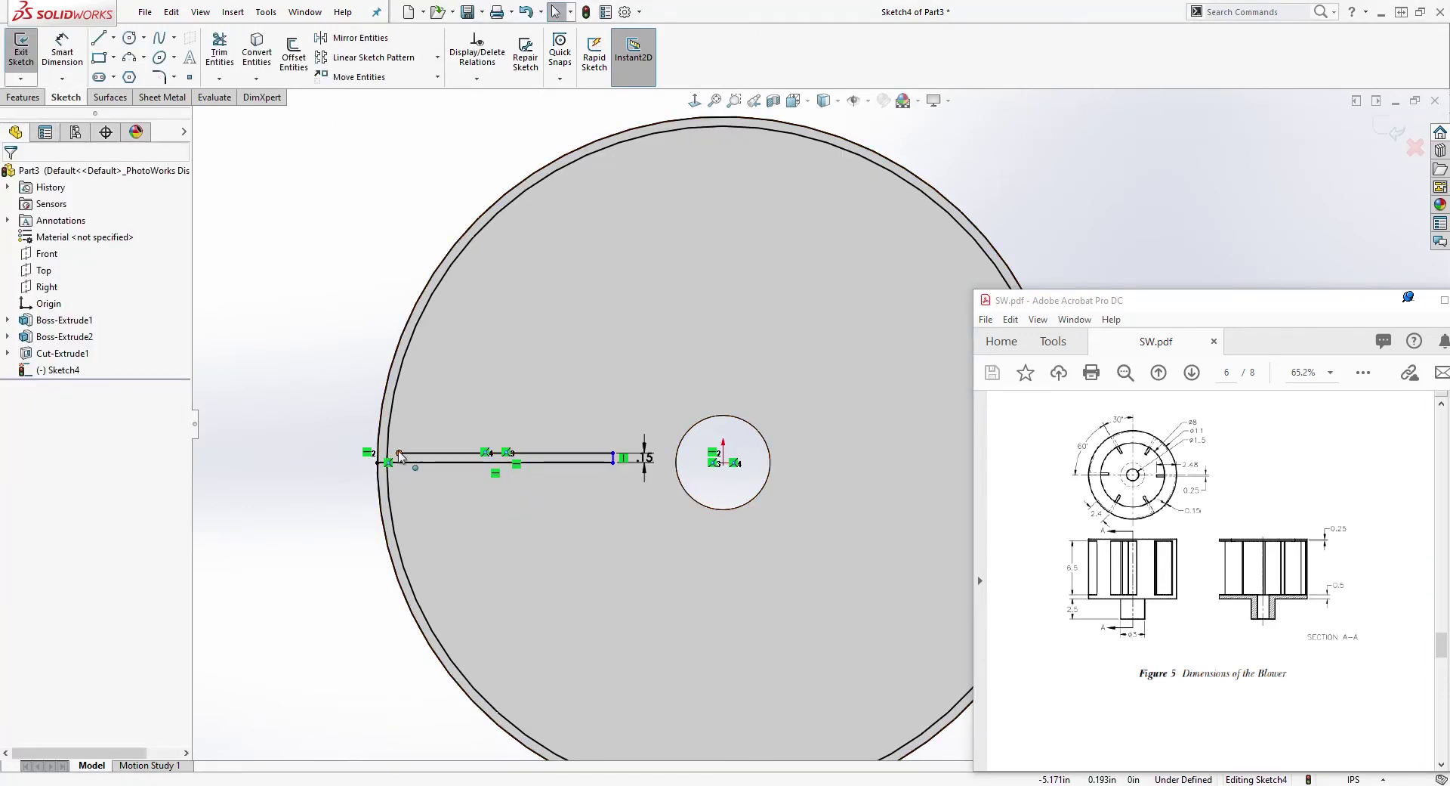
Extend the strip's upper line onto the outer circle and add a short line at the rim.
{"action": "left_click", "coordinate": [397, 453]}
{"action": "left_click_drag", "start_coordinate": [386, 456], "coordinate": [387, 453]}
{"action": "left_click", "coordinate": [332, 240]}
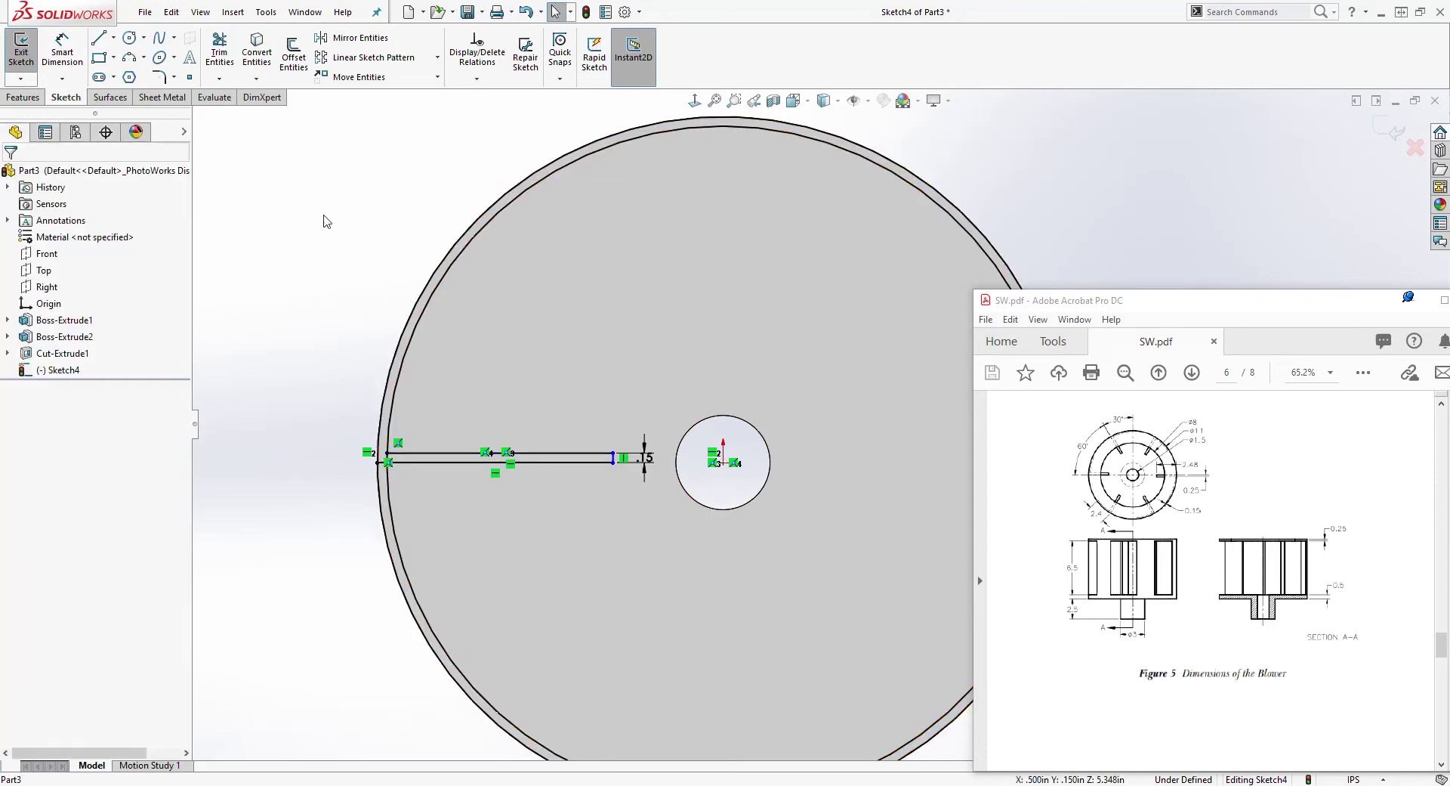
{"action": "left_click", "coordinate": [99, 38]}
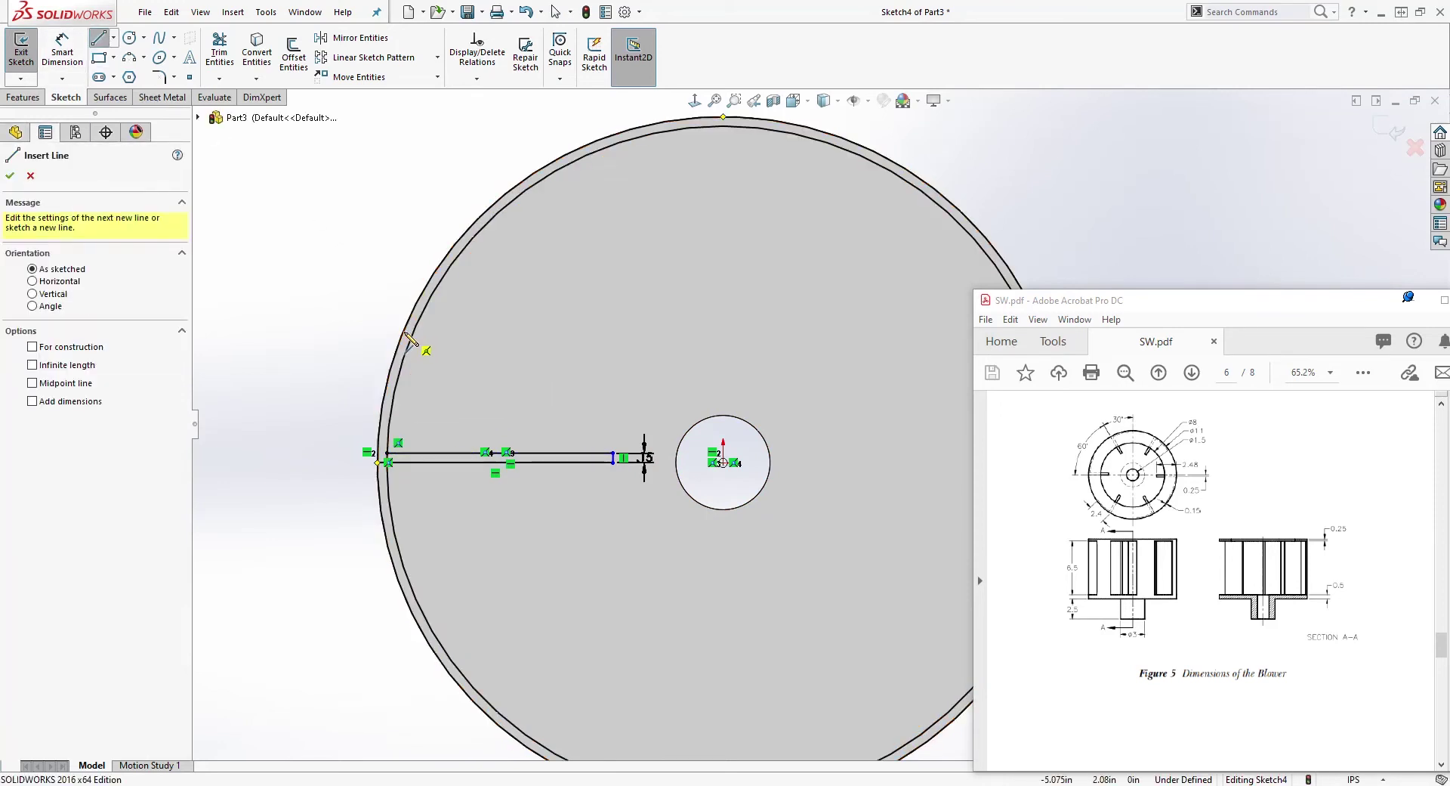
{"action": "left_click", "coordinate": [411, 336]}
{"action": "key", "text": "Escape"}
{"action": "scroll", "coordinate": [420, 344], "scroll_direction": "up", "scroll_amount": 3}
{"action": "scroll", "coordinate": [421, 344], "scroll_direction": "up", "scroll_amount": 3}
{"action": "left_click", "coordinate": [500, 357]}
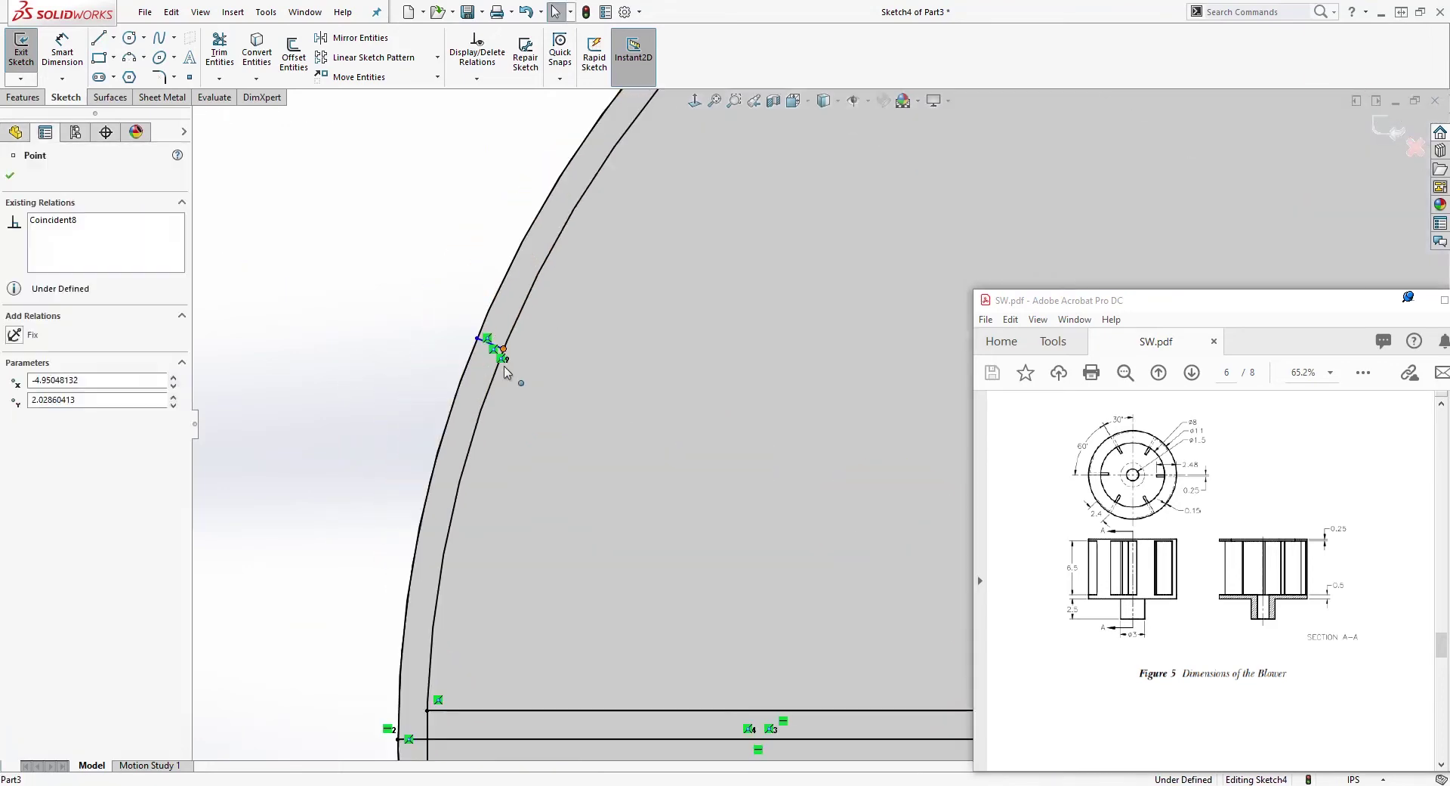
{"action": "key", "text": "f"}
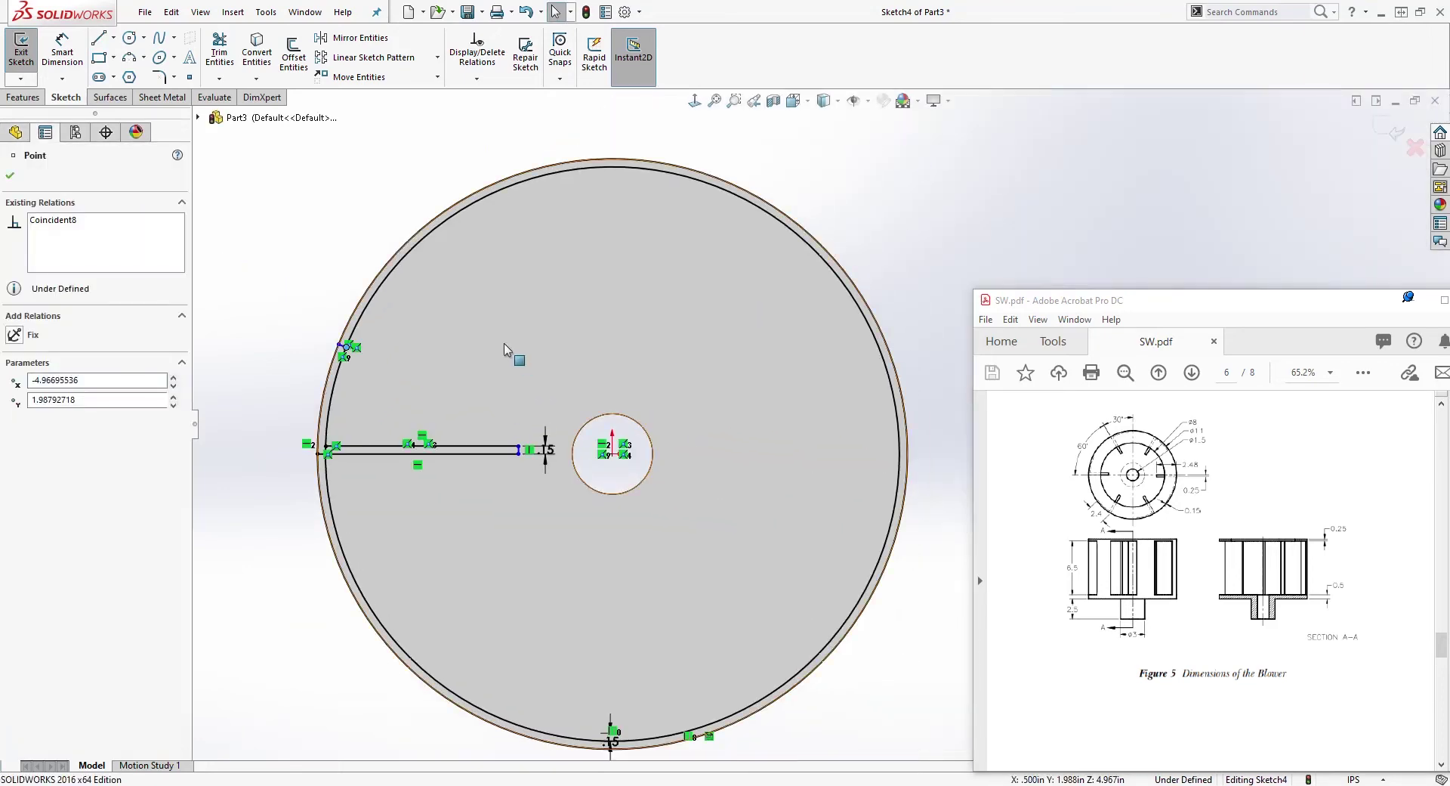
Trim the rim circles down to a short arc joining the blade strip.
{"action": "left_click", "coordinate": [218, 56]}
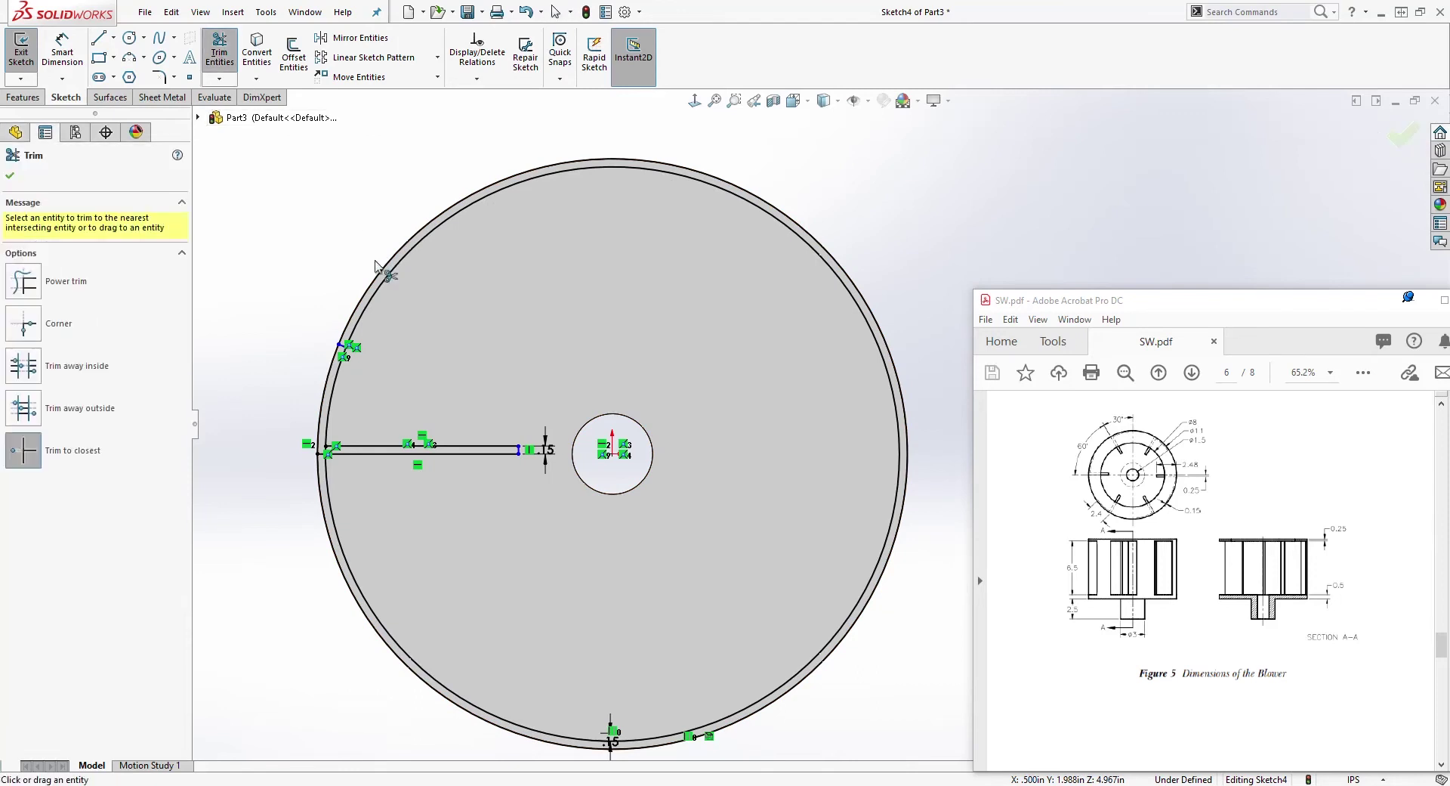
{"action": "left_click", "coordinate": [386, 281]}
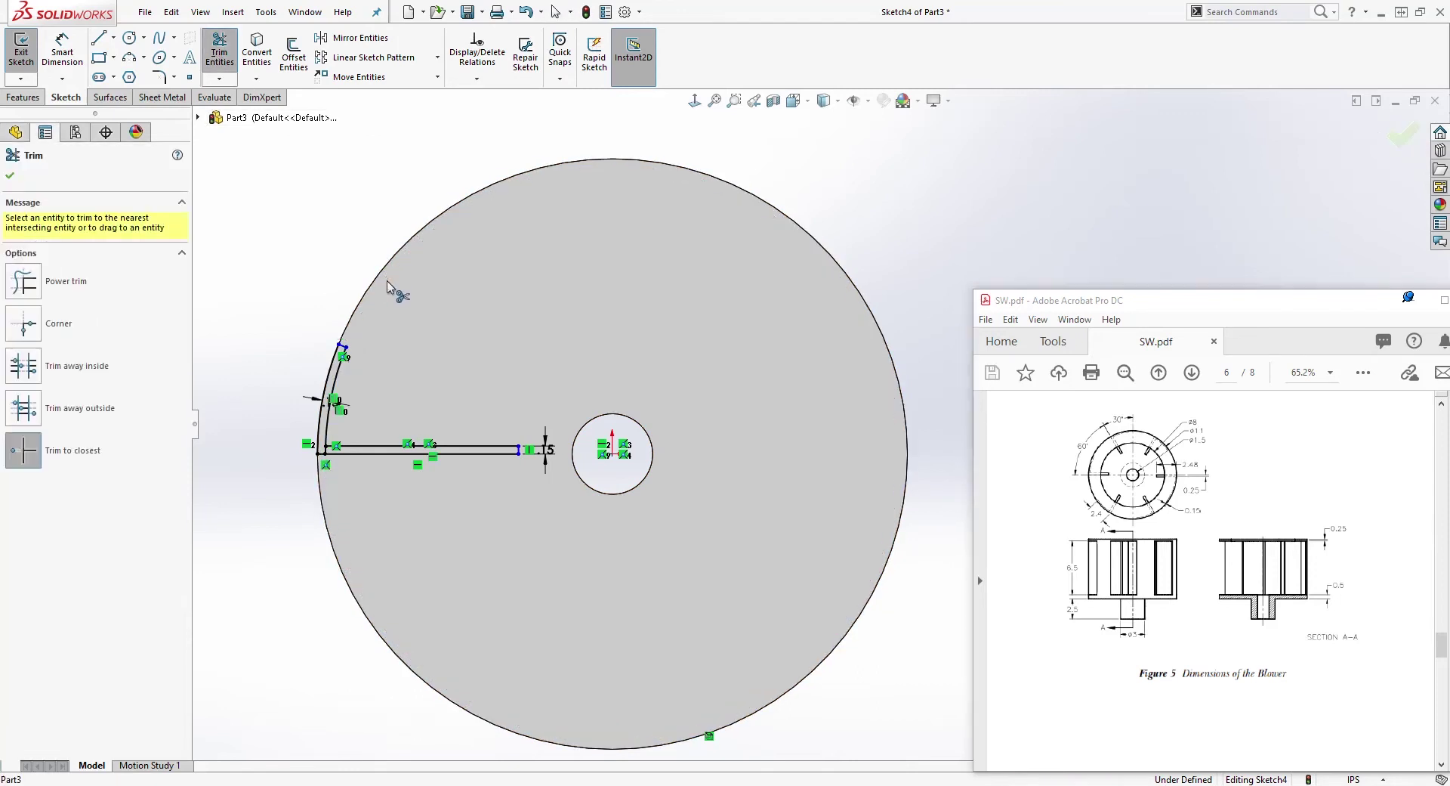
{"action": "scroll", "coordinate": [491, 311], "scroll_direction": "down", "scroll_amount": 1}
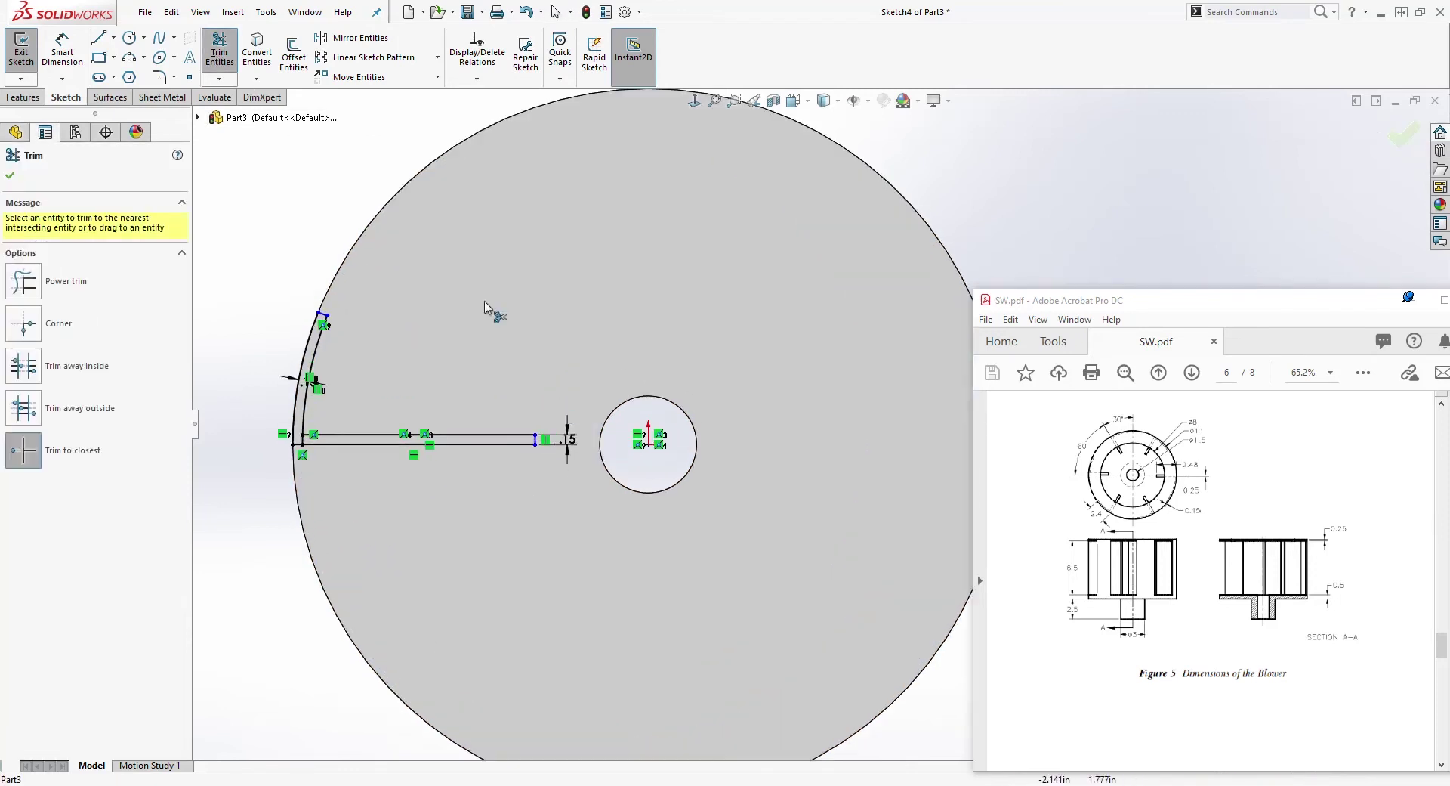
{"action": "scroll", "coordinate": [373, 401], "scroll_direction": "down", "scroll_amount": 1}
{"action": "key", "text": "Escape"}
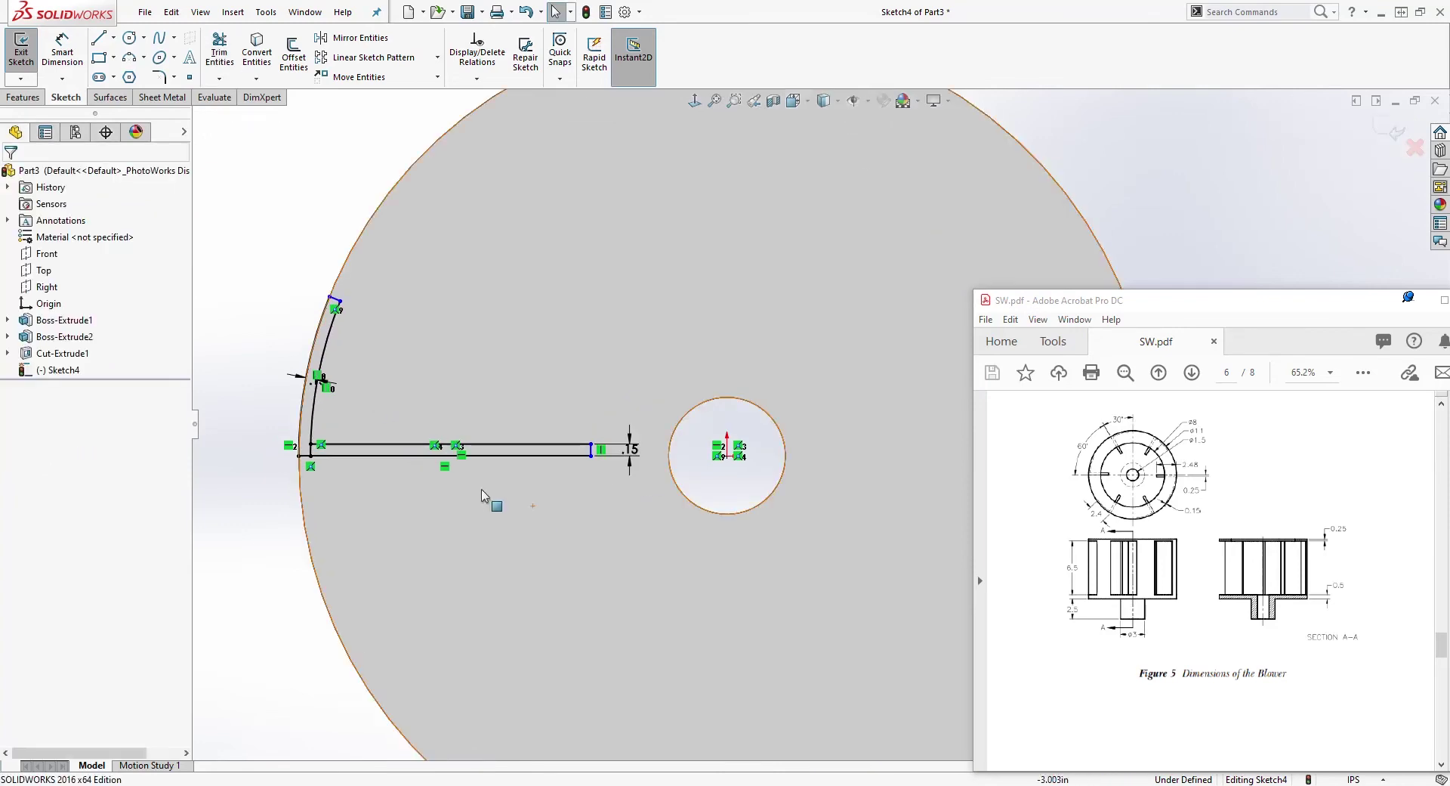
{"action": "left_click", "coordinate": [219, 57]}
{"action": "scroll", "coordinate": [329, 479], "scroll_direction": "down", "scroll_amount": 2}
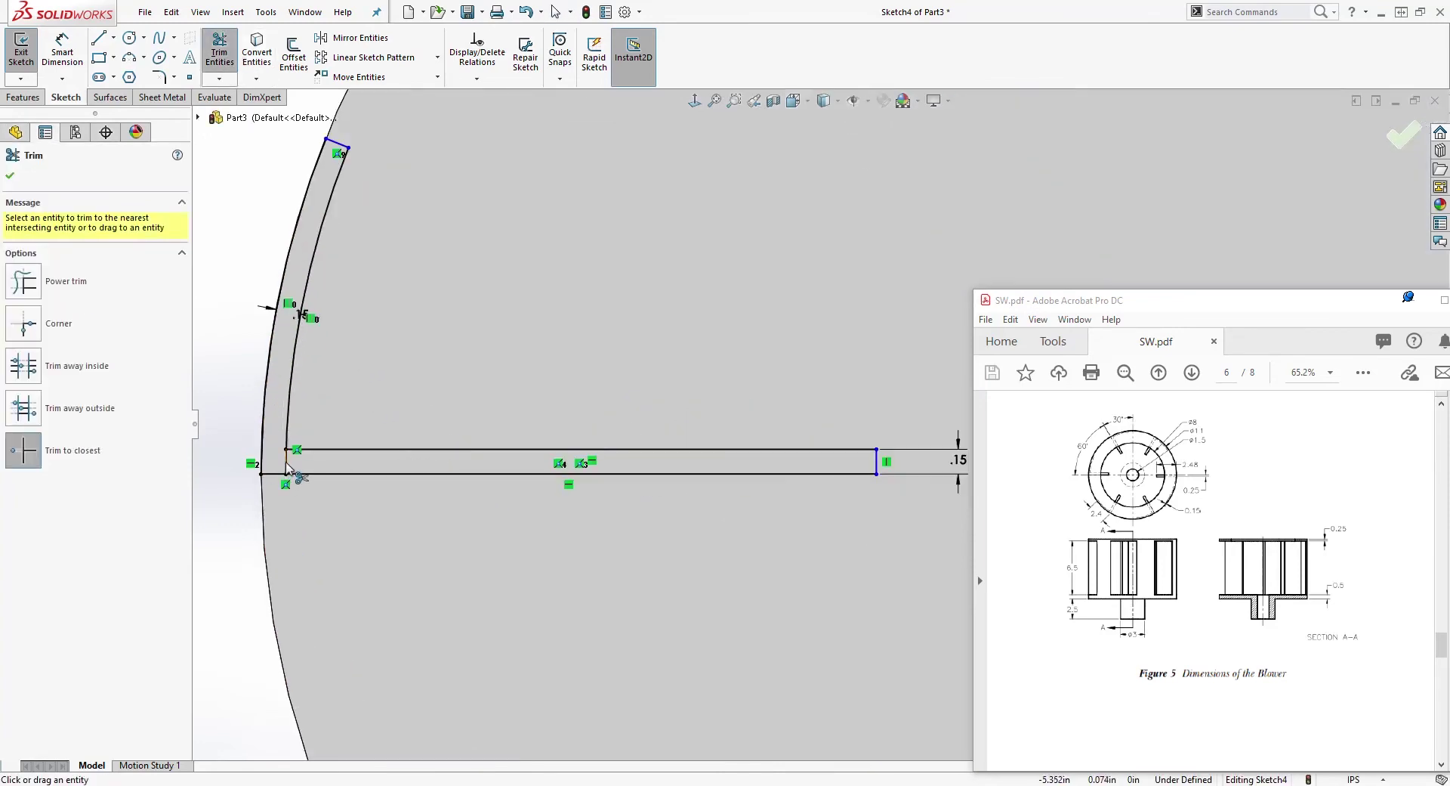
{"action": "scroll", "coordinate": [393, 499], "scroll_direction": "up", "scroll_amount": 2}
{"action": "key", "text": "Escape"}
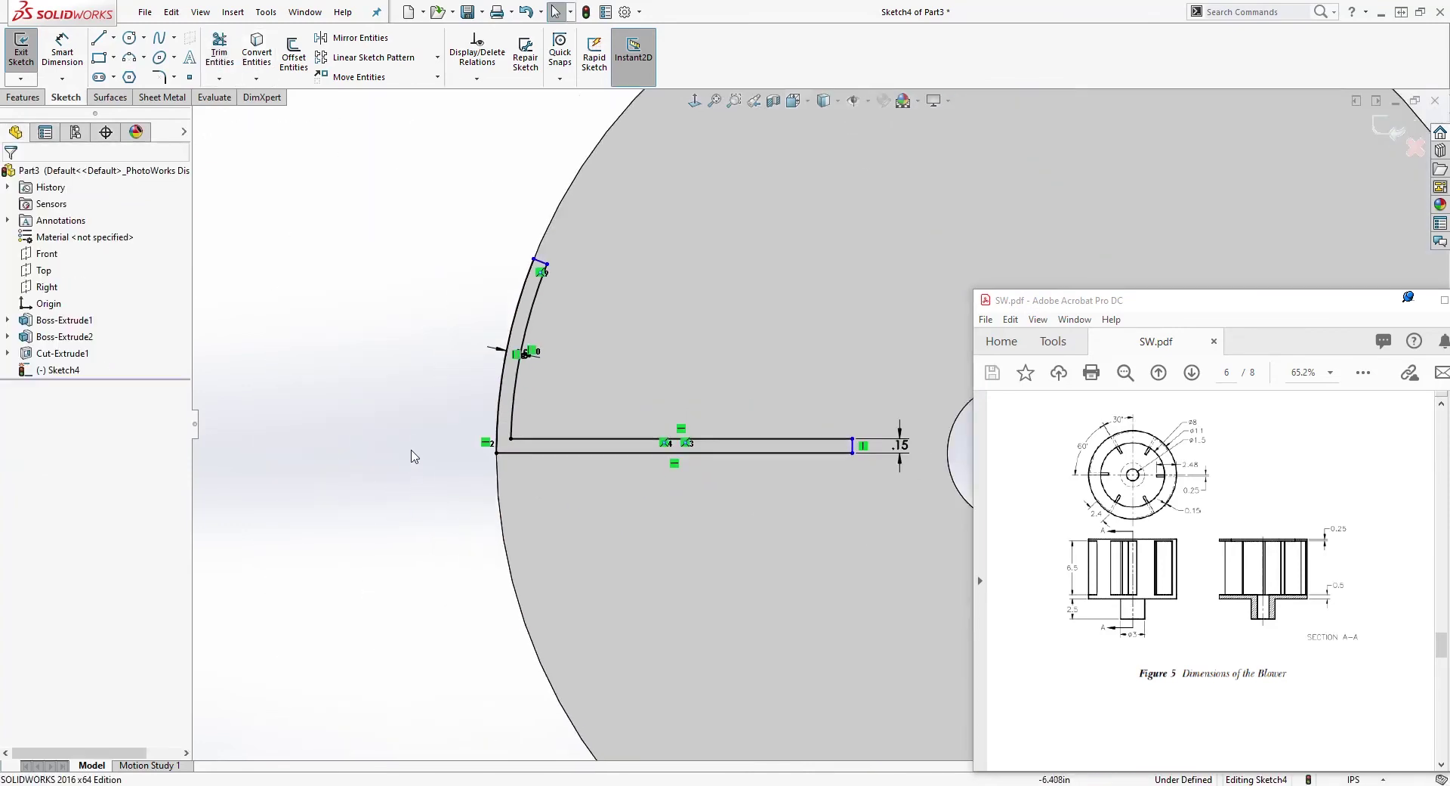
Dimension the blade's curved leg to 2.40.
{"action": "key", "text": "d"}
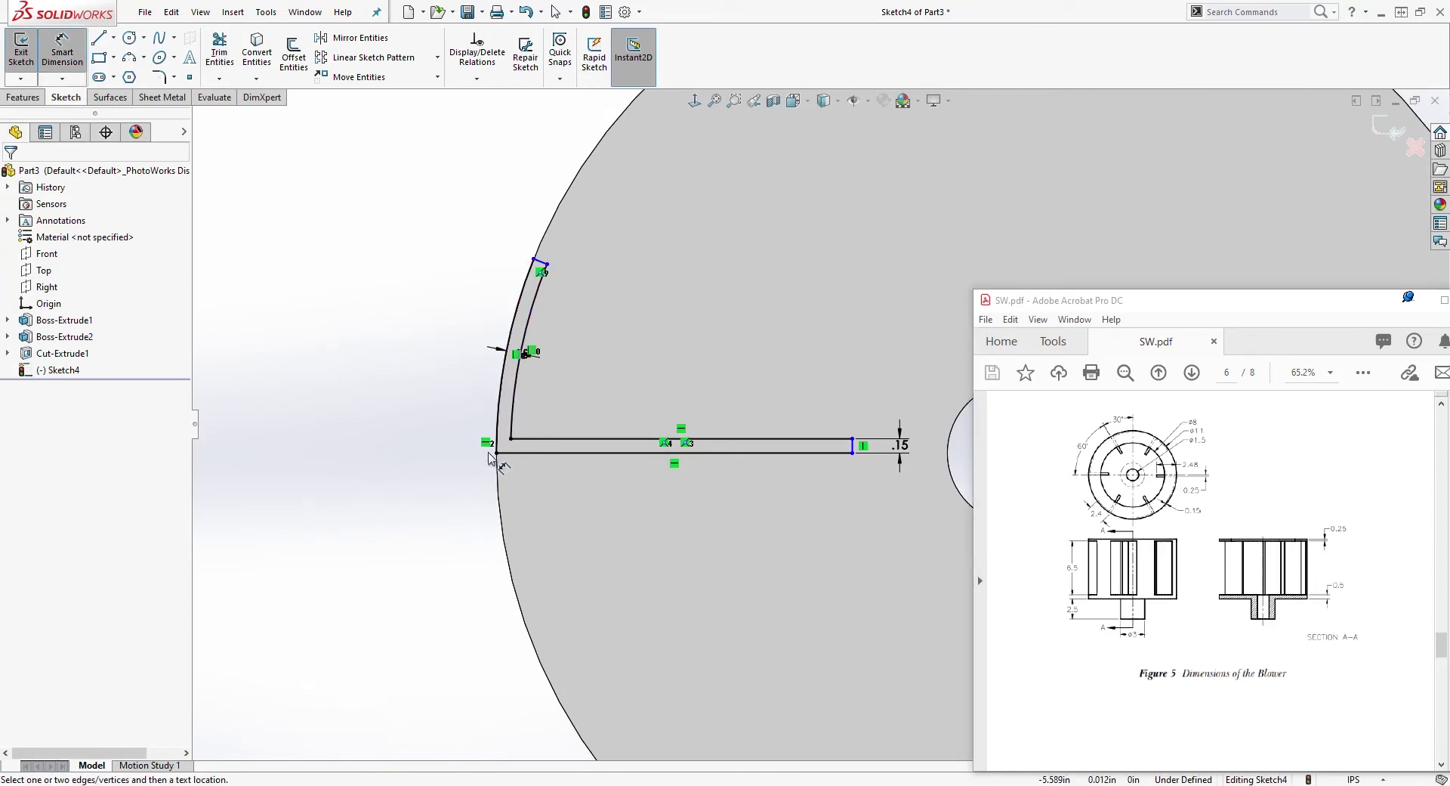
{"action": "left_click", "coordinate": [497, 454]}
{"action": "left_click", "coordinate": [536, 262]}
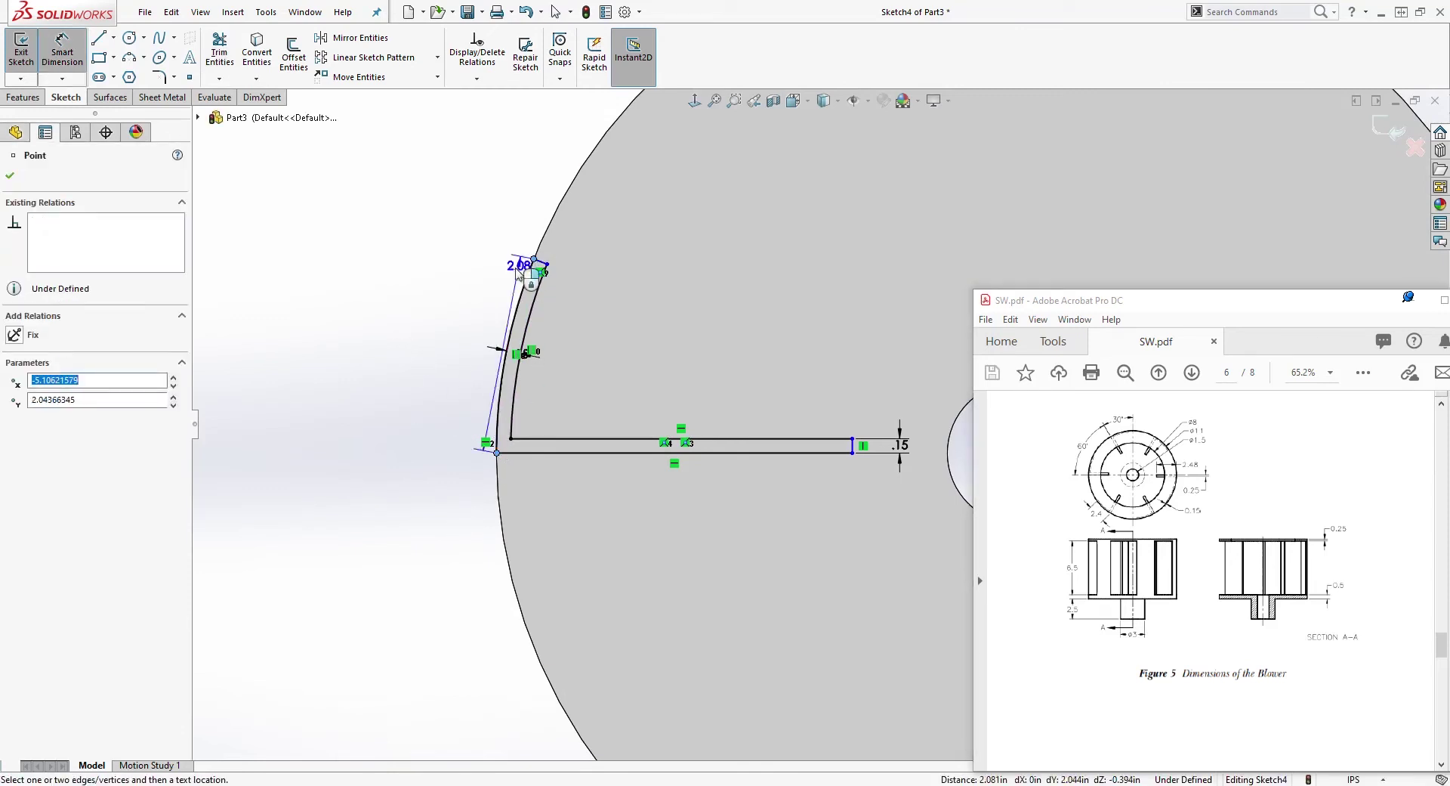
{"action": "left_click", "coordinate": [357, 247]}
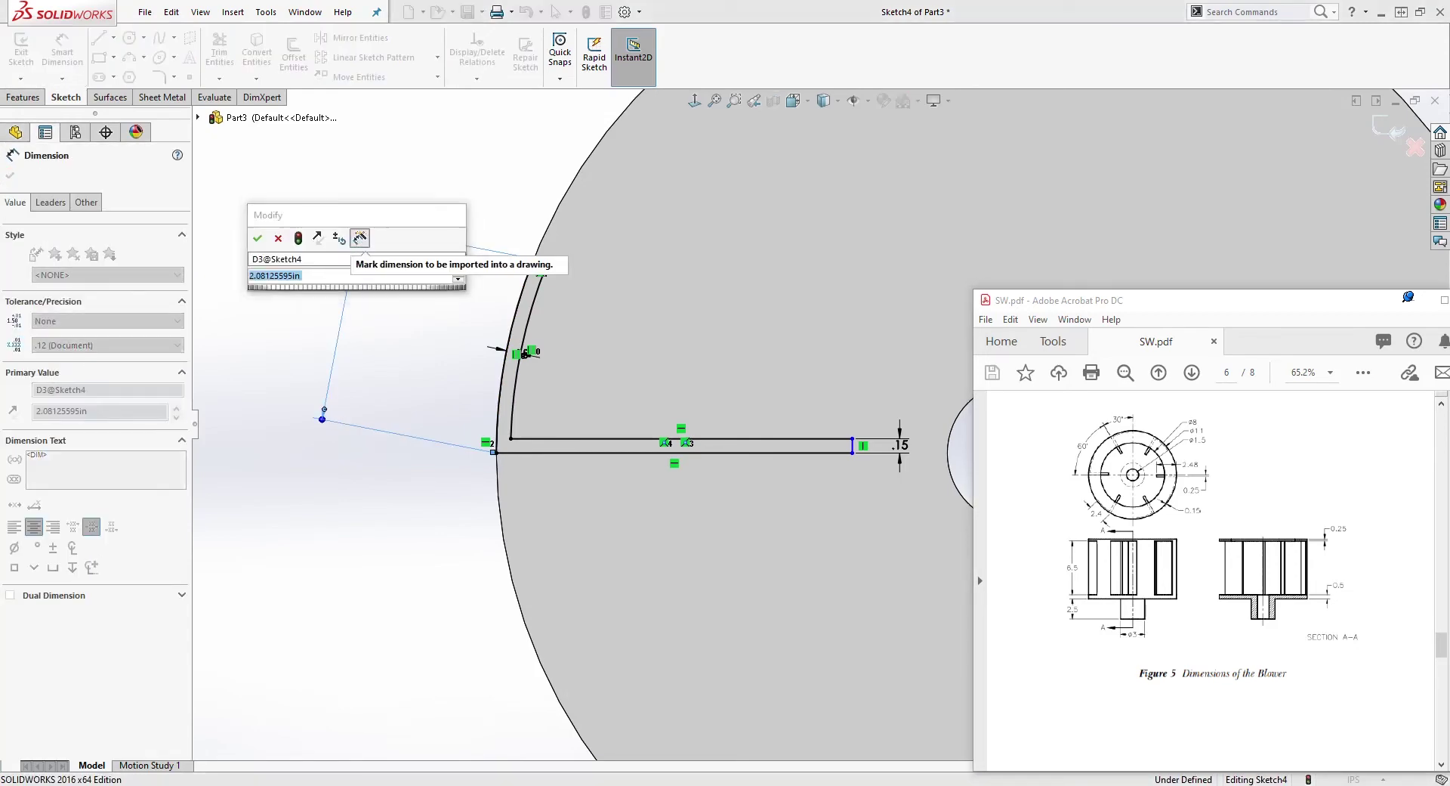
{"action": "type", "text": "2.4"}
{"action": "key", "text": "Return"}
{"action": "key", "text": "Escape"}
{"action": "scroll", "coordinate": [825, 442], "scroll_direction": "up", "scroll_amount": 3}
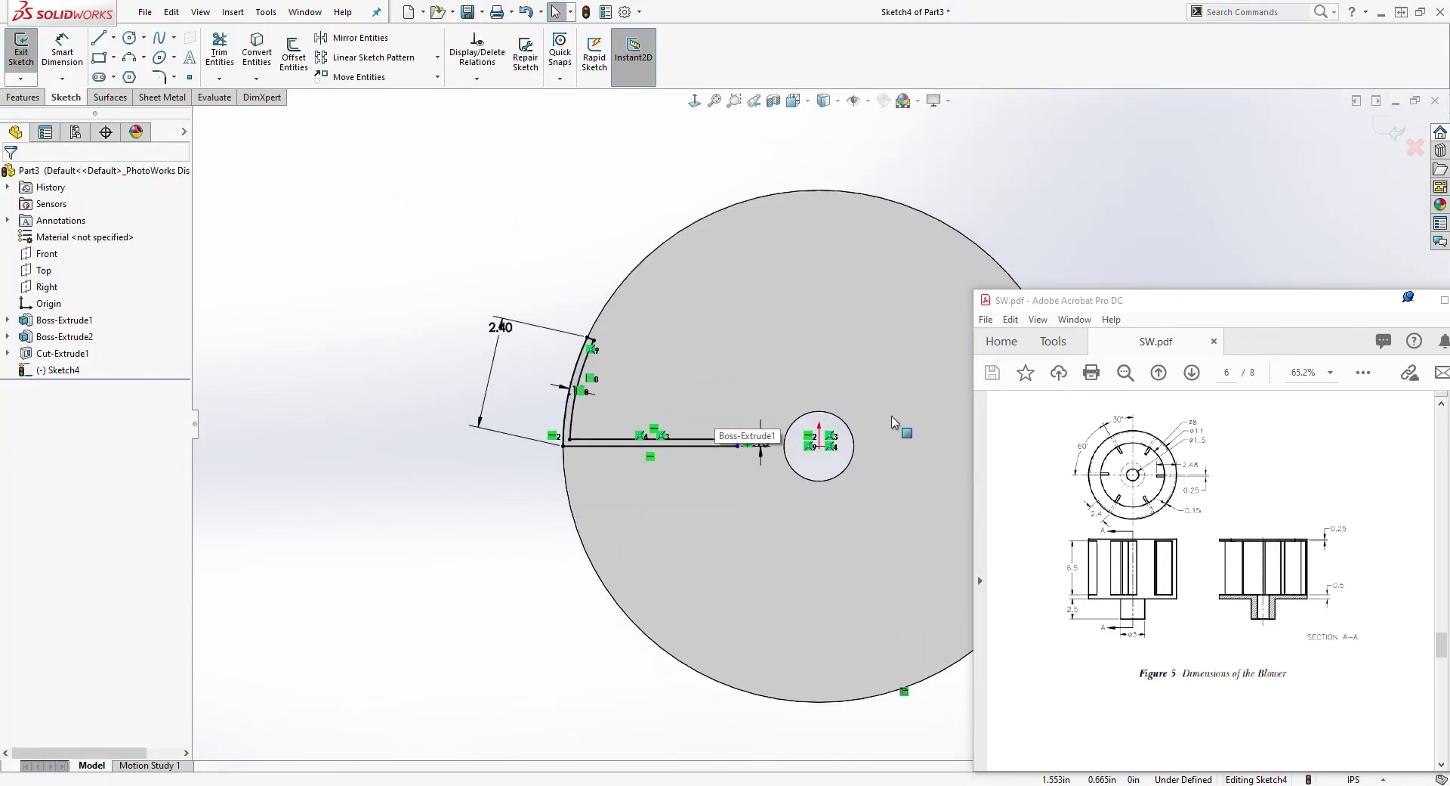
{"action": "scroll", "coordinate": [745, 421], "scroll_direction": "down", "scroll_amount": 3}
{"action": "scroll", "coordinate": [745, 437], "scroll_direction": "up", "scroll_amount": 1}
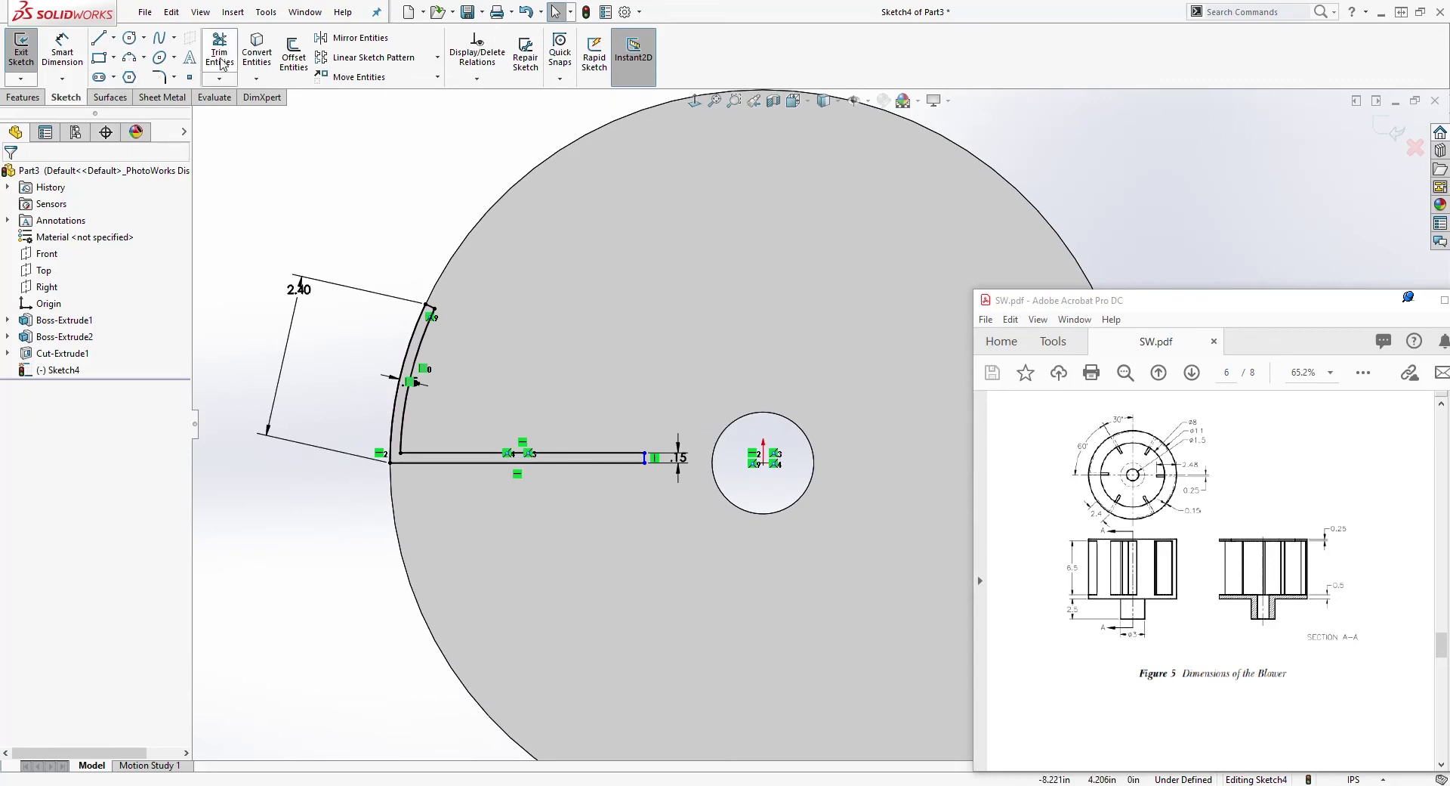
Dimension the blade's straight leg to 2.48.
{"action": "left_click", "coordinate": [62, 52]}
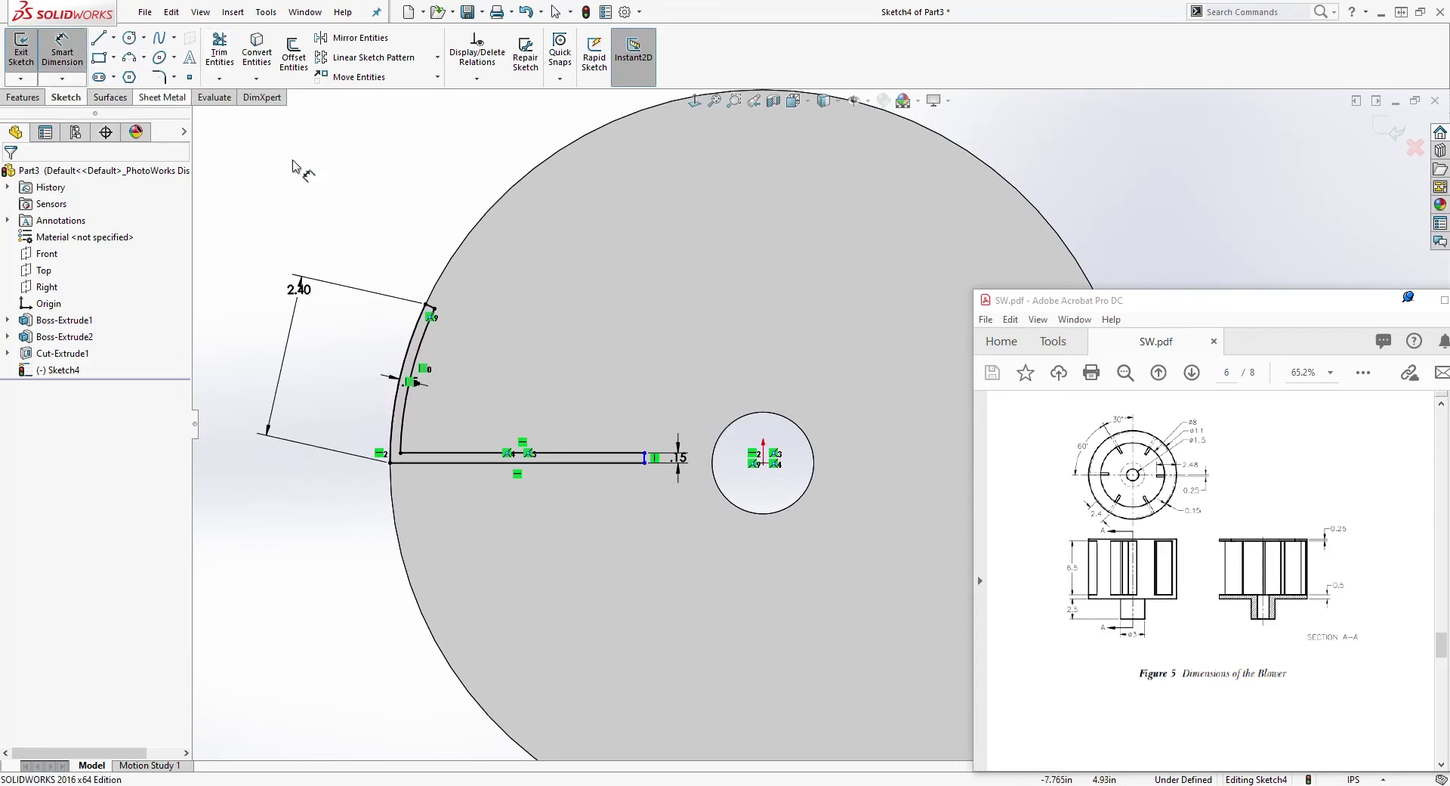
{"action": "left_click", "coordinate": [582, 463]}
{"action": "left_click", "coordinate": [583, 593]}
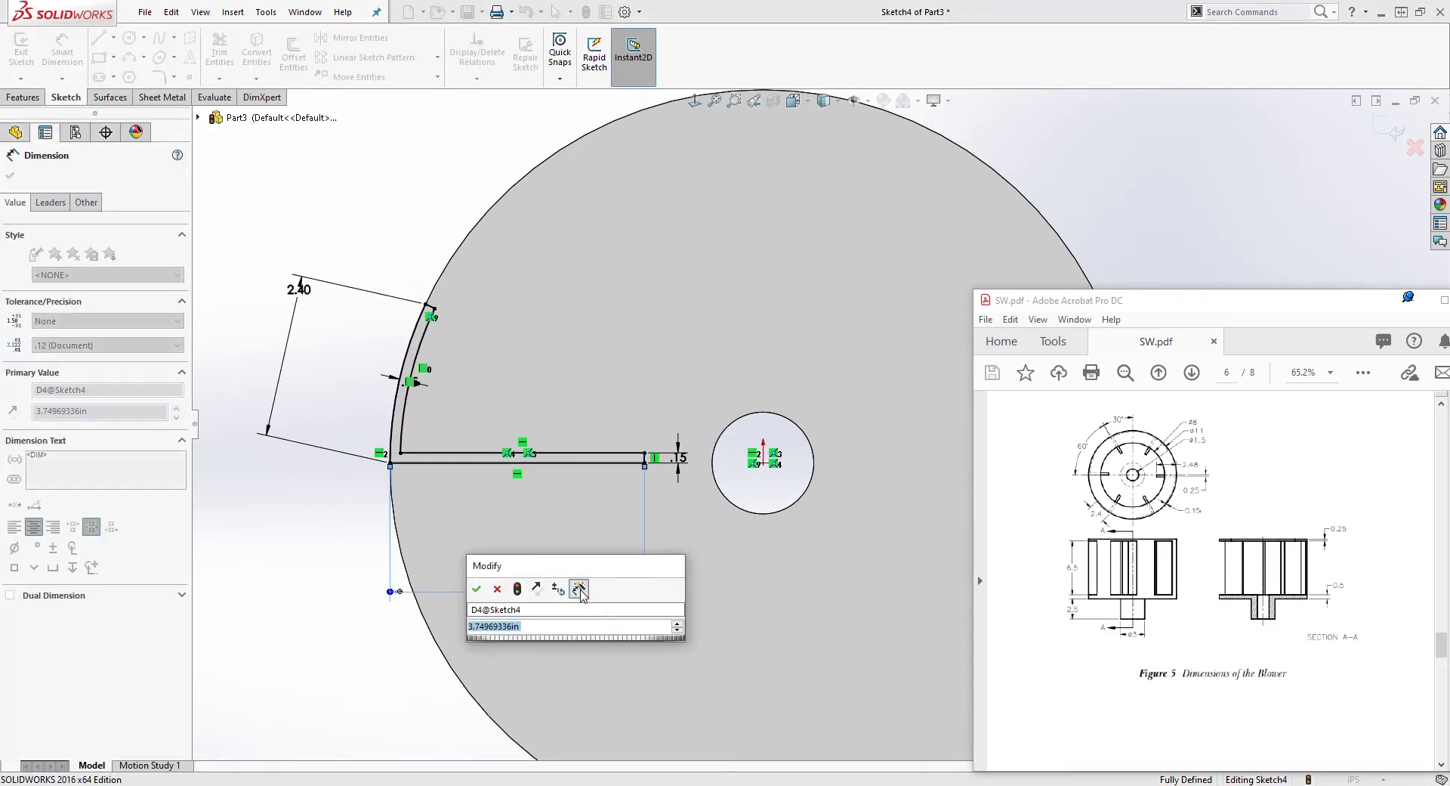
{"action": "type", "text": "2.48"}
{"action": "key", "text": "Return"}
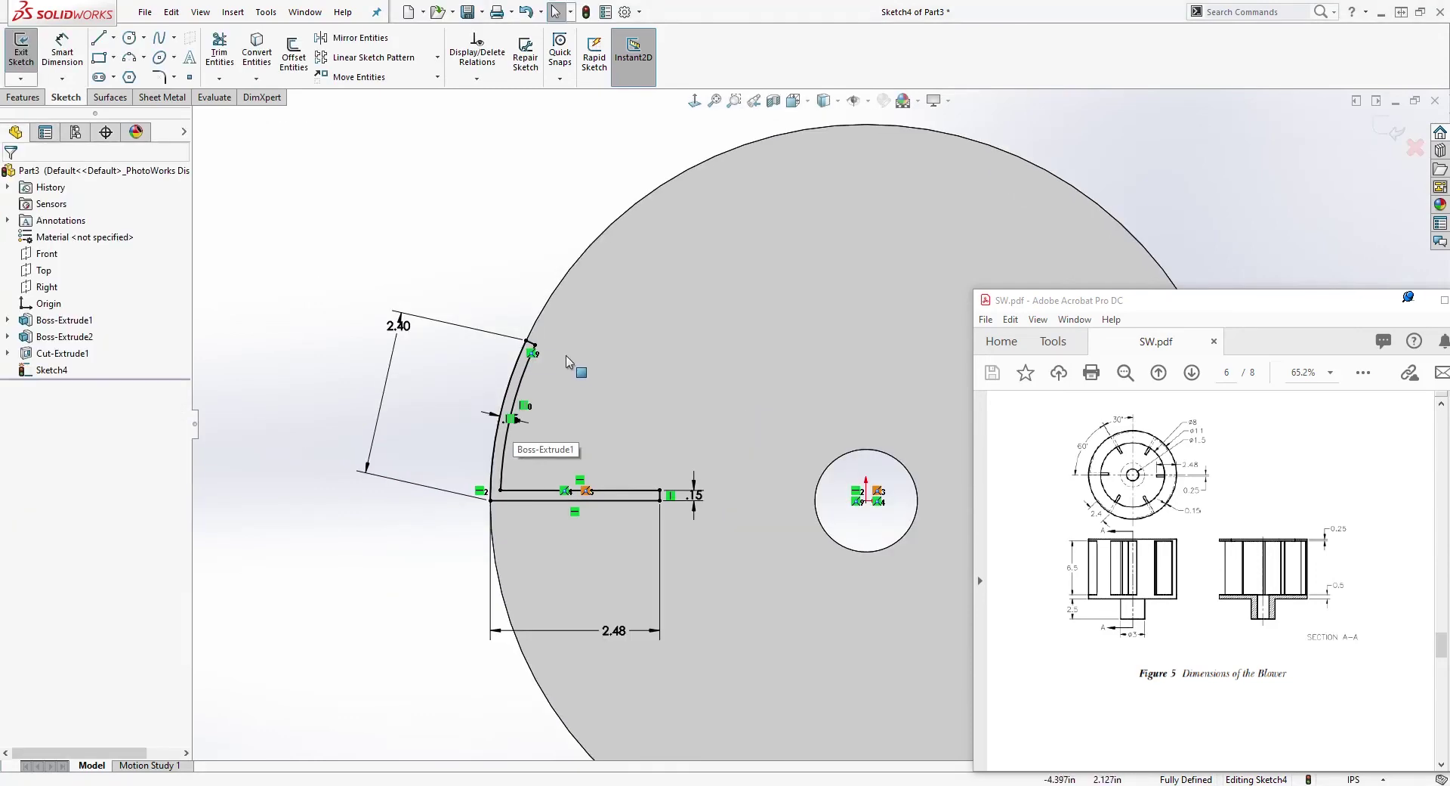
{"action": "scroll", "coordinate": [566, 370], "scroll_direction": "down", "scroll_amount": 2}
{"action": "scroll", "coordinate": [794, 530], "scroll_direction": "down", "scroll_amount": 2}
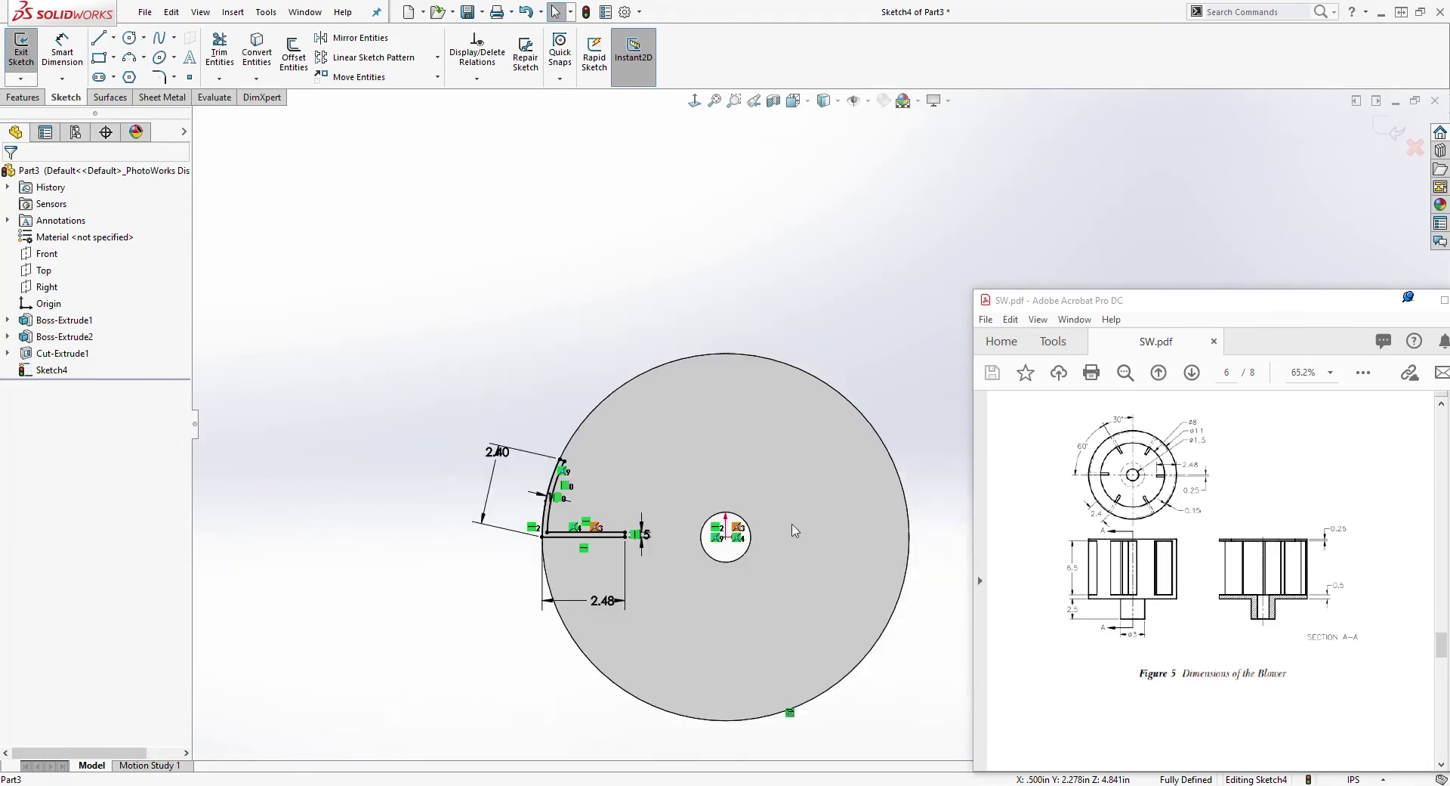
{"action": "scroll", "coordinate": [794, 530], "scroll_direction": "down", "scroll_amount": 2}
{"action": "scroll", "coordinate": [679, 566], "scroll_direction": "down", "scroll_amount": 1}
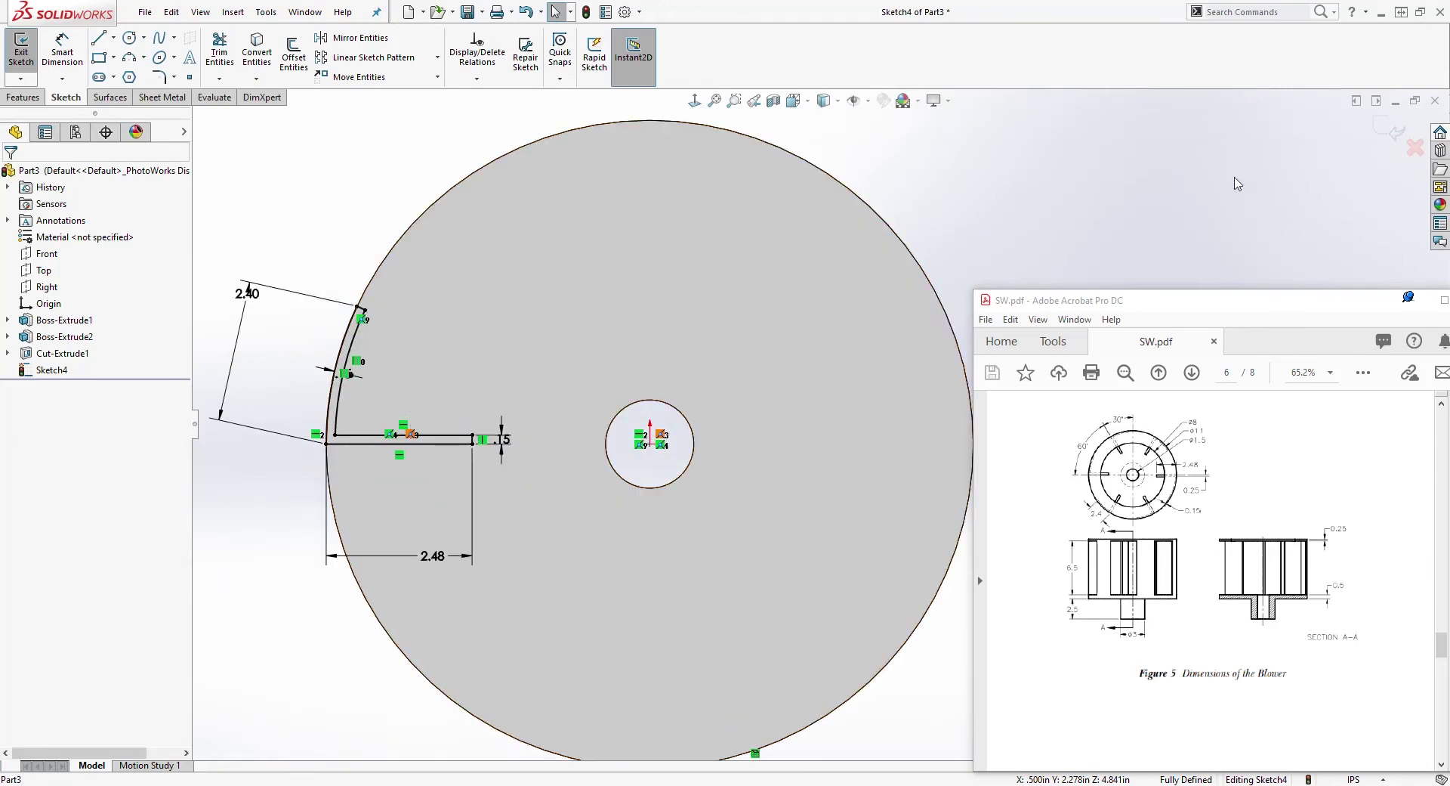
{"action": "left_click", "coordinate": [25, 97]}
Extrude the blade sketch Blind to 6.5 inches, creating Boss-Extrude3.
{"action": "left_click", "coordinate": [34, 58]}
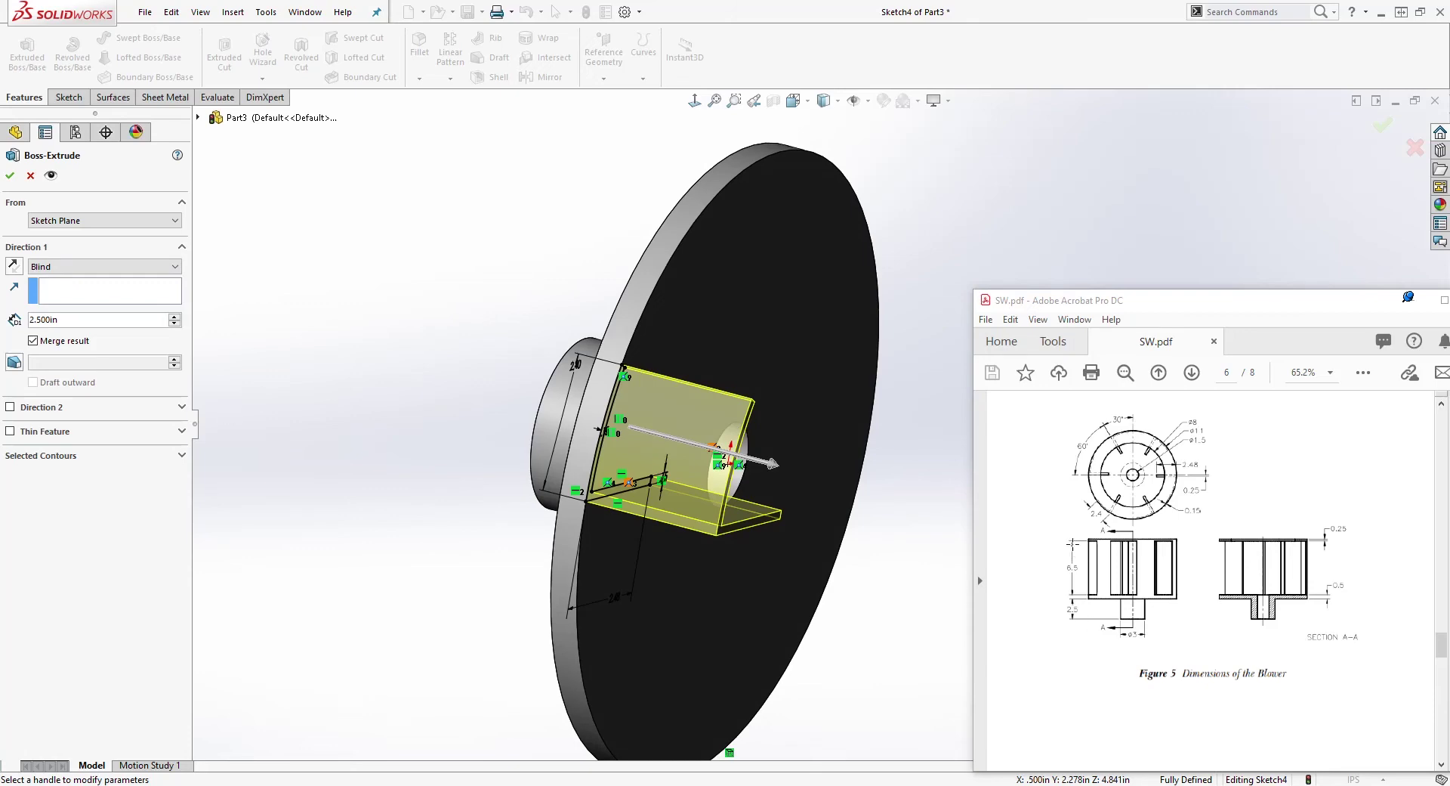
{"action": "double_click", "coordinate": [98, 320]}
{"action": "type", "text": "6.5"}
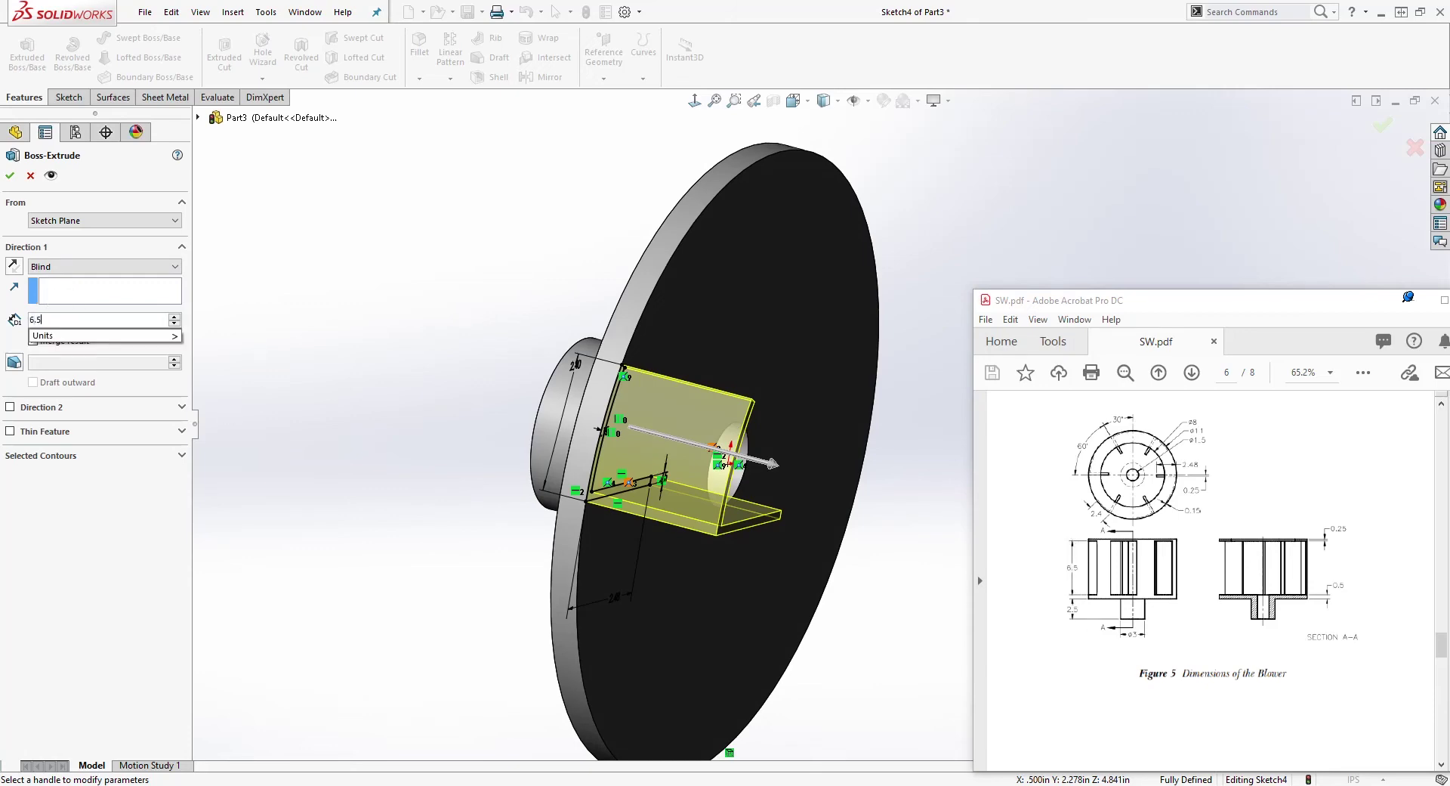
{"action": "key", "text": "Return"}
{"action": "left_click", "coordinate": [10, 177]}
Start a circular pattern using the disk's outer edge as the rotation axis.
{"action": "scroll", "coordinate": [867, 478], "scroll_direction": "down", "scroll_amount": 3}
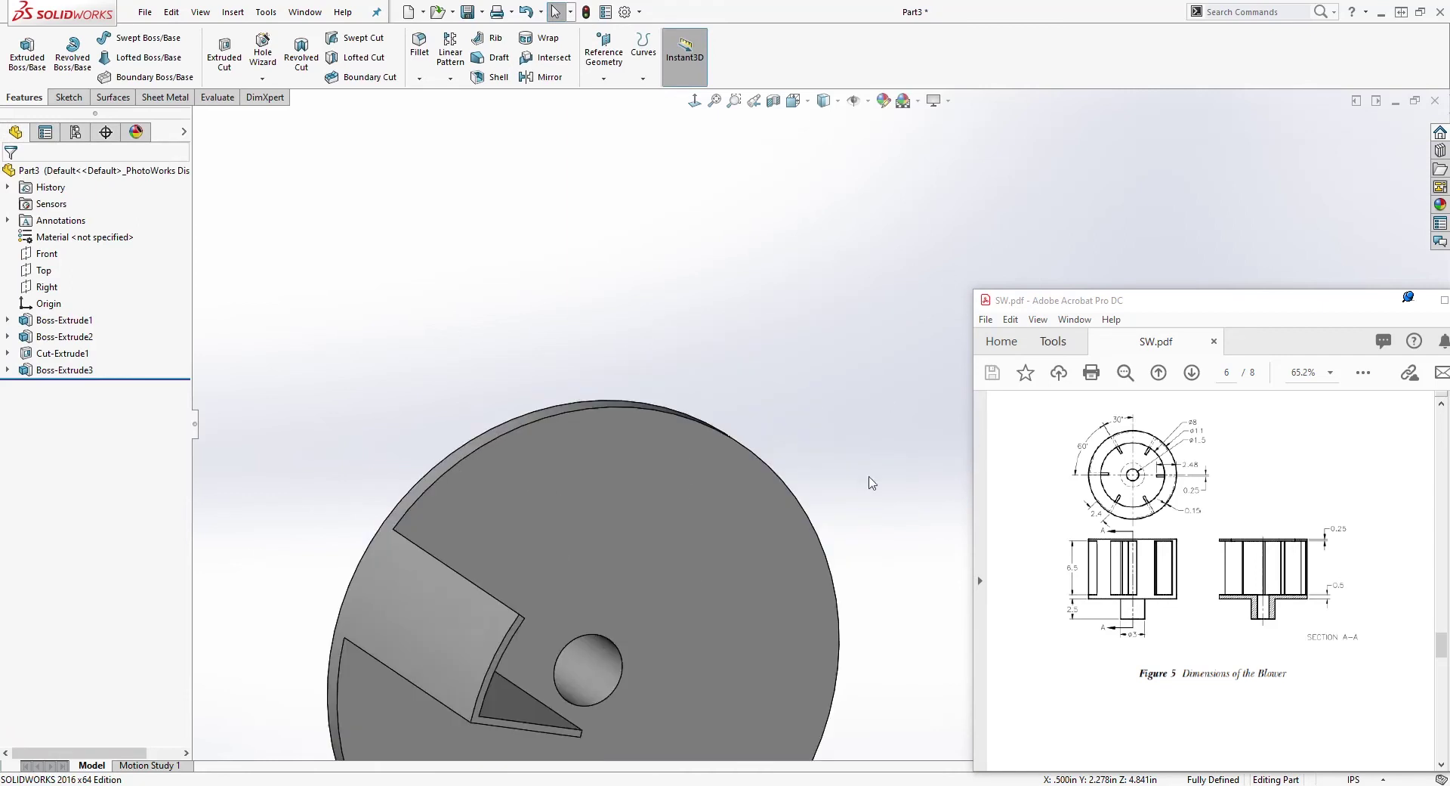
{"action": "scroll", "coordinate": [790, 599], "scroll_direction": "up", "scroll_amount": 3}
{"action": "middle_click_drag", "start_coordinate": [790, 600], "coordinate": [738, 583]}
{"action": "left_click", "coordinate": [450, 78]}
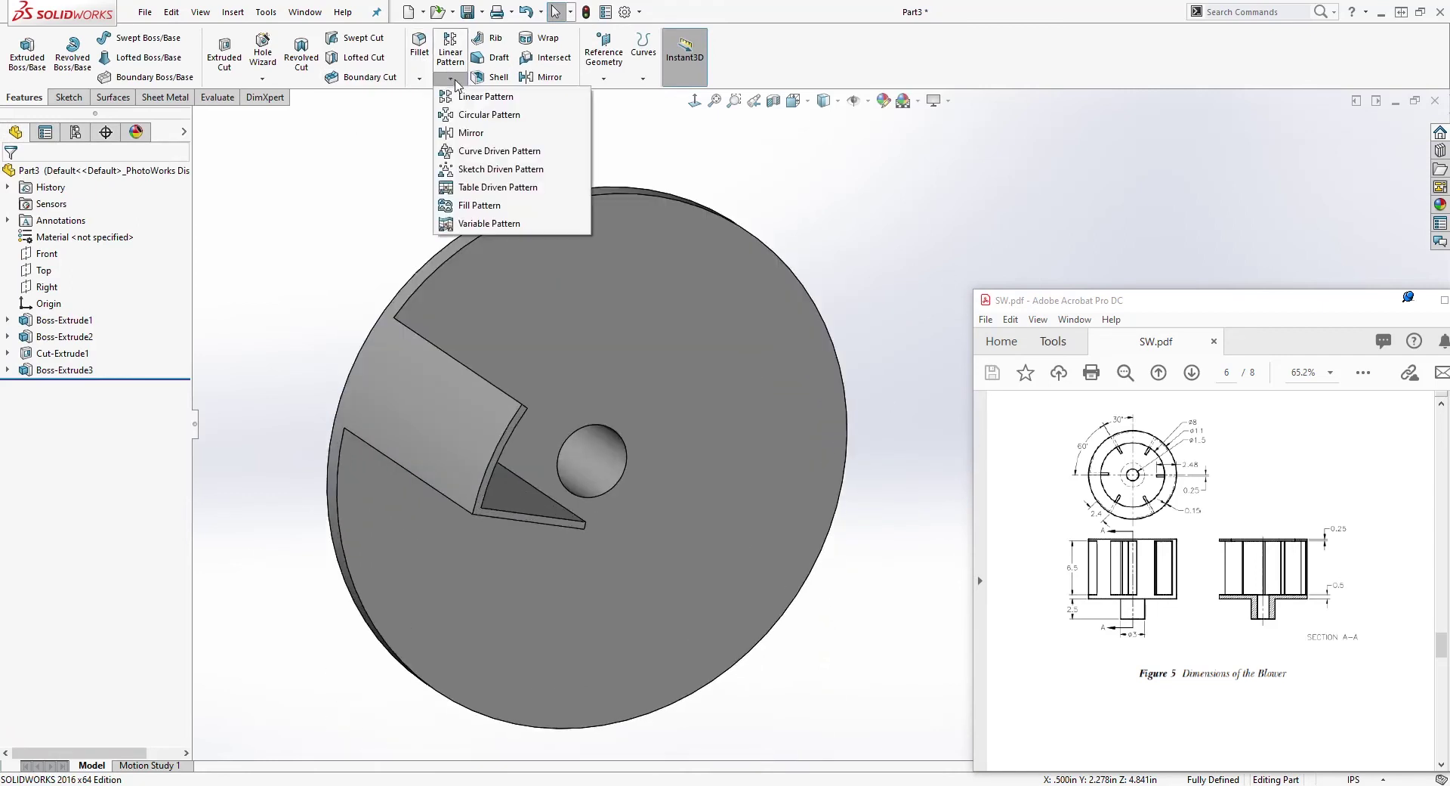
{"action": "left_click", "coordinate": [479, 117]}
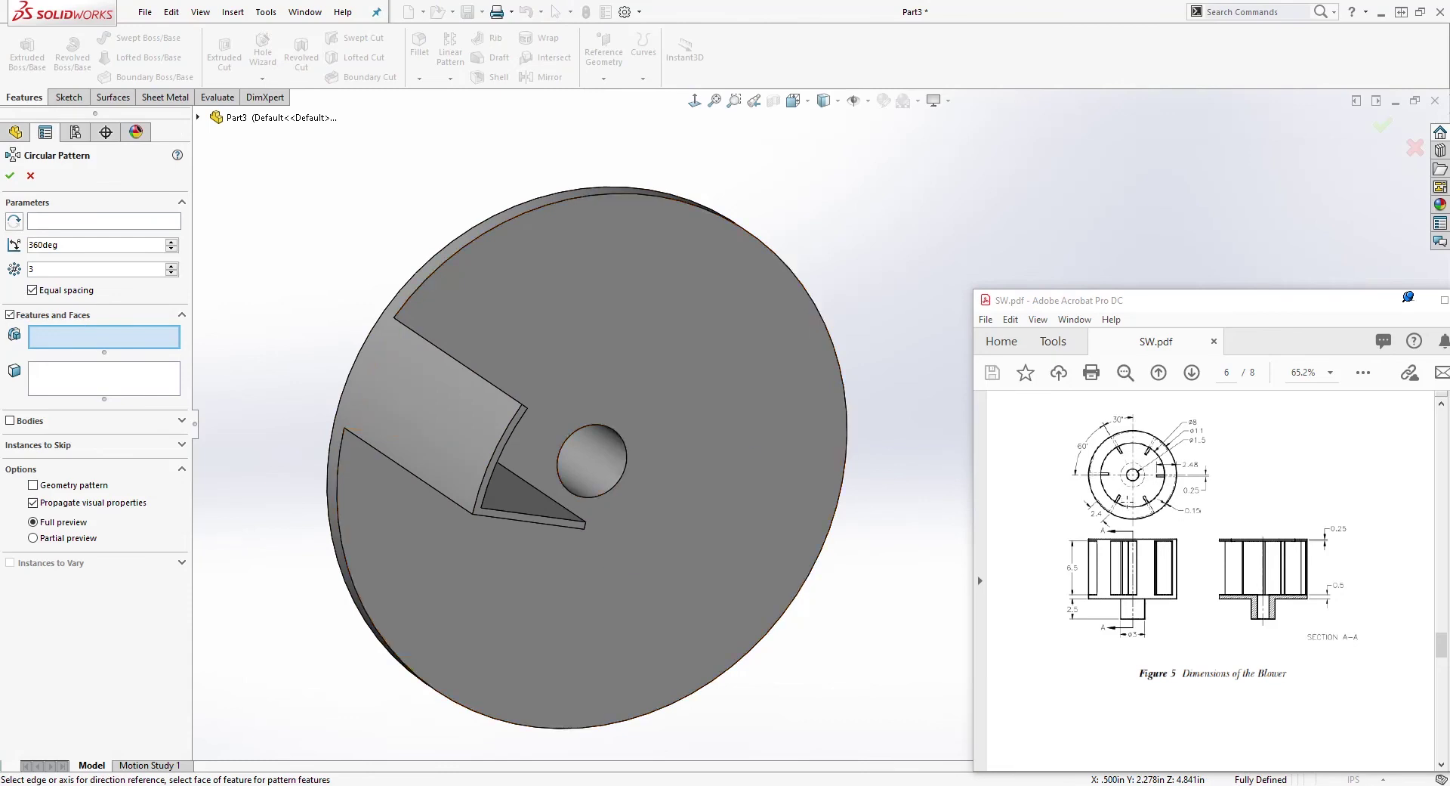
{"action": "left_click", "coordinate": [22, 219]}
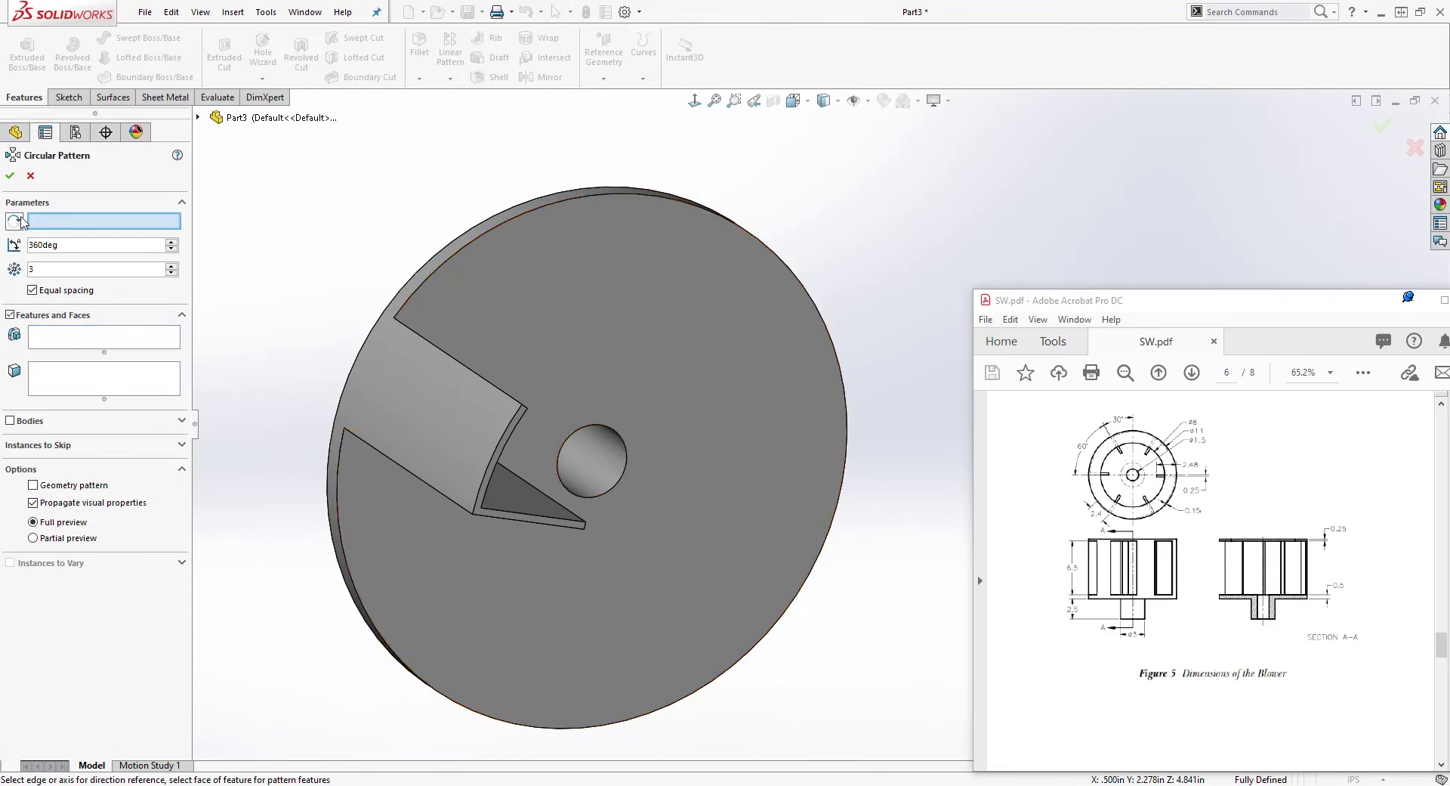
{"action": "left_click", "coordinate": [550, 206]}
{"action": "type", "text": "6"}
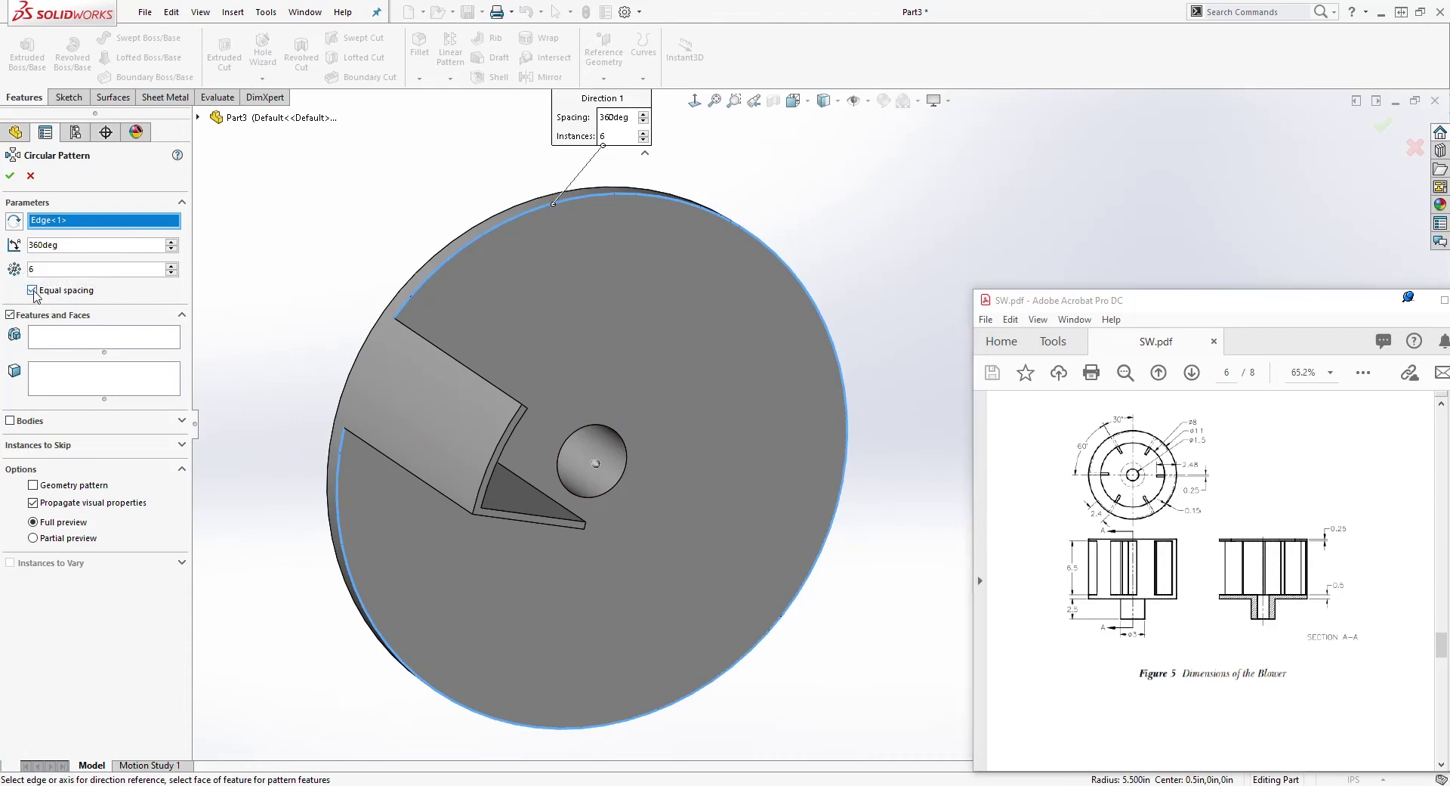
Pattern Boss-Extrude3 six times evenly over 360° to create CirPattern1.
{"action": "left_click", "coordinate": [76, 340]}
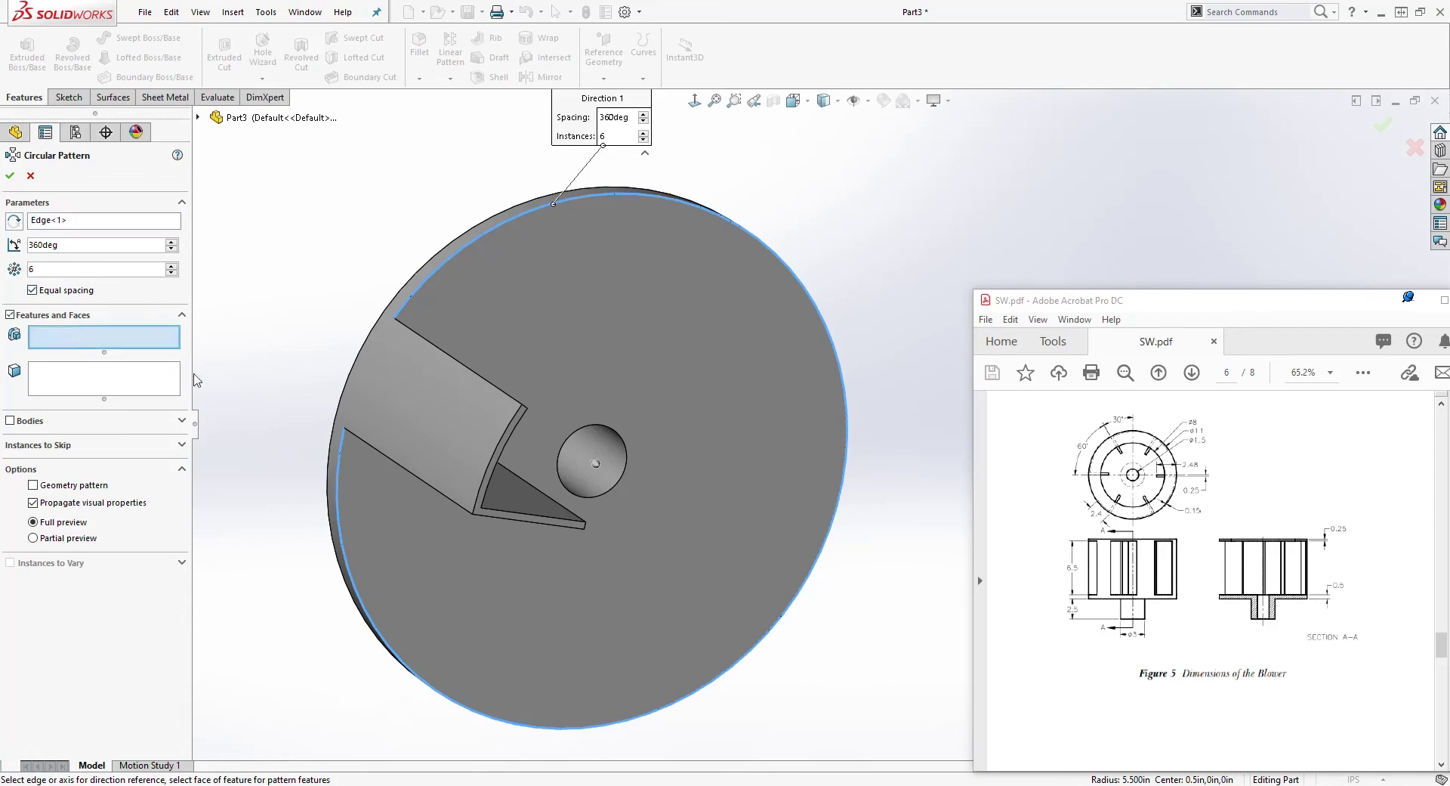
{"action": "left_click", "coordinate": [200, 117]}
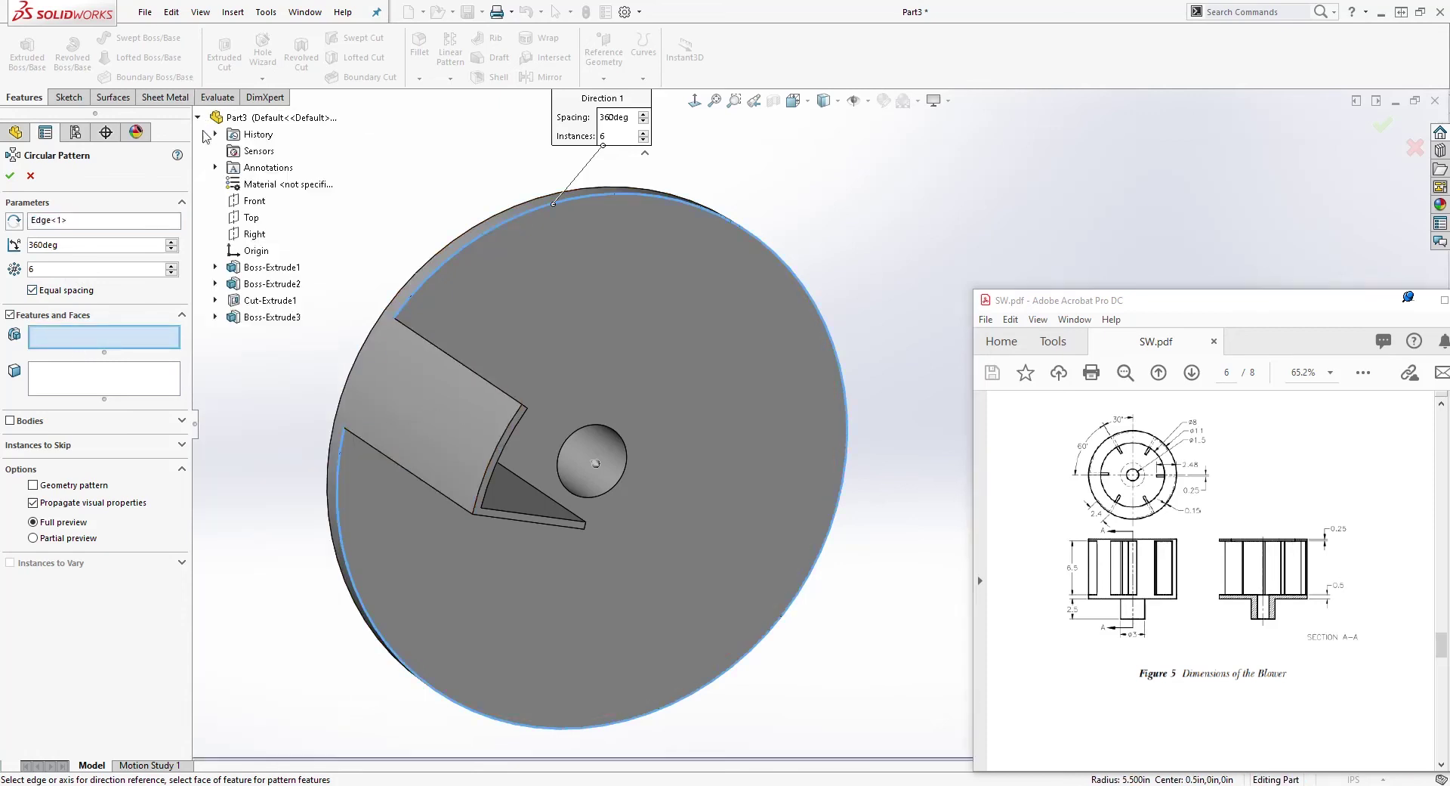
{"action": "left_click", "coordinate": [260, 320]}
{"action": "key", "text": "ctrl+1"}
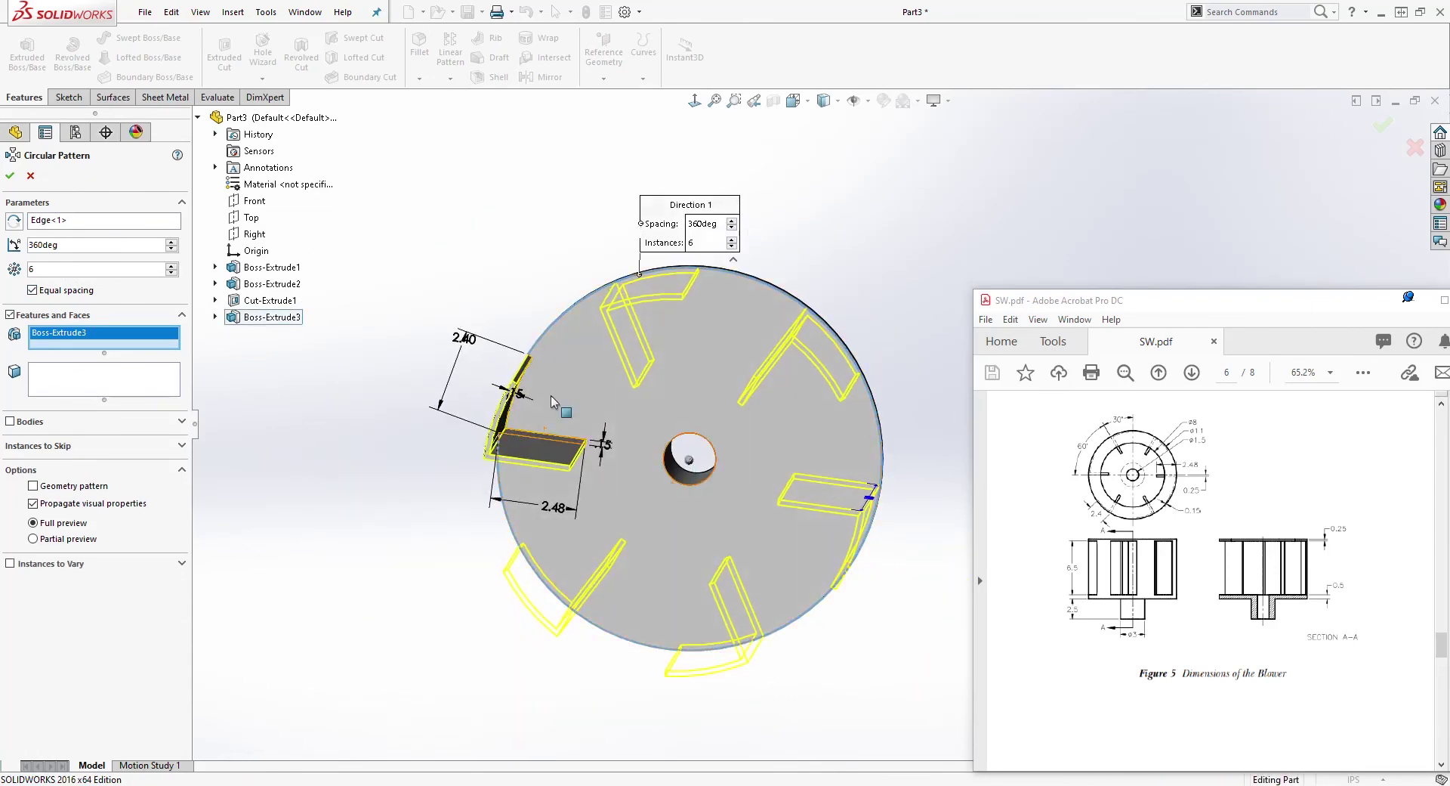
{"action": "left_click", "coordinate": [10, 180]}
{"action": "mouse_move", "coordinate": [869, 379]}
{"action": "middle_mouse_down"}
{"action": "mouse_move", "coordinate": [801, 433]}
{"action": "mouse_move", "coordinate": [678, 333]}
{"action": "middle_mouse_up"}
{"action": "scroll", "coordinate": [720, 374], "scroll_direction": "down", "scroll_amount": 5}
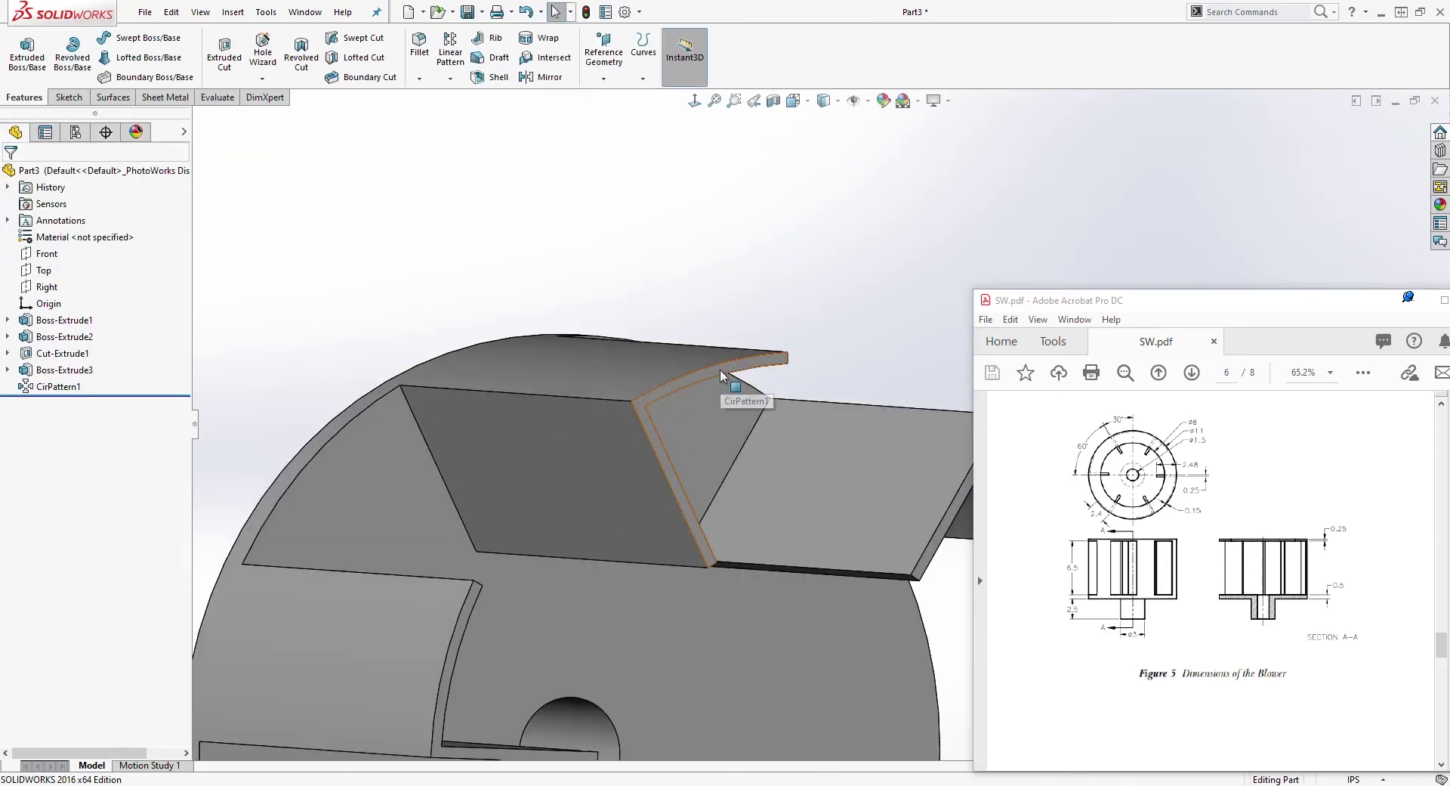
{"action": "left_click", "coordinate": [719, 370]}
On a blade end face, sketch an origin-centred circle made coradial with the rim edge.
{"action": "left_click", "coordinate": [68, 96]}
{"action": "left_click", "coordinate": [21, 47]}
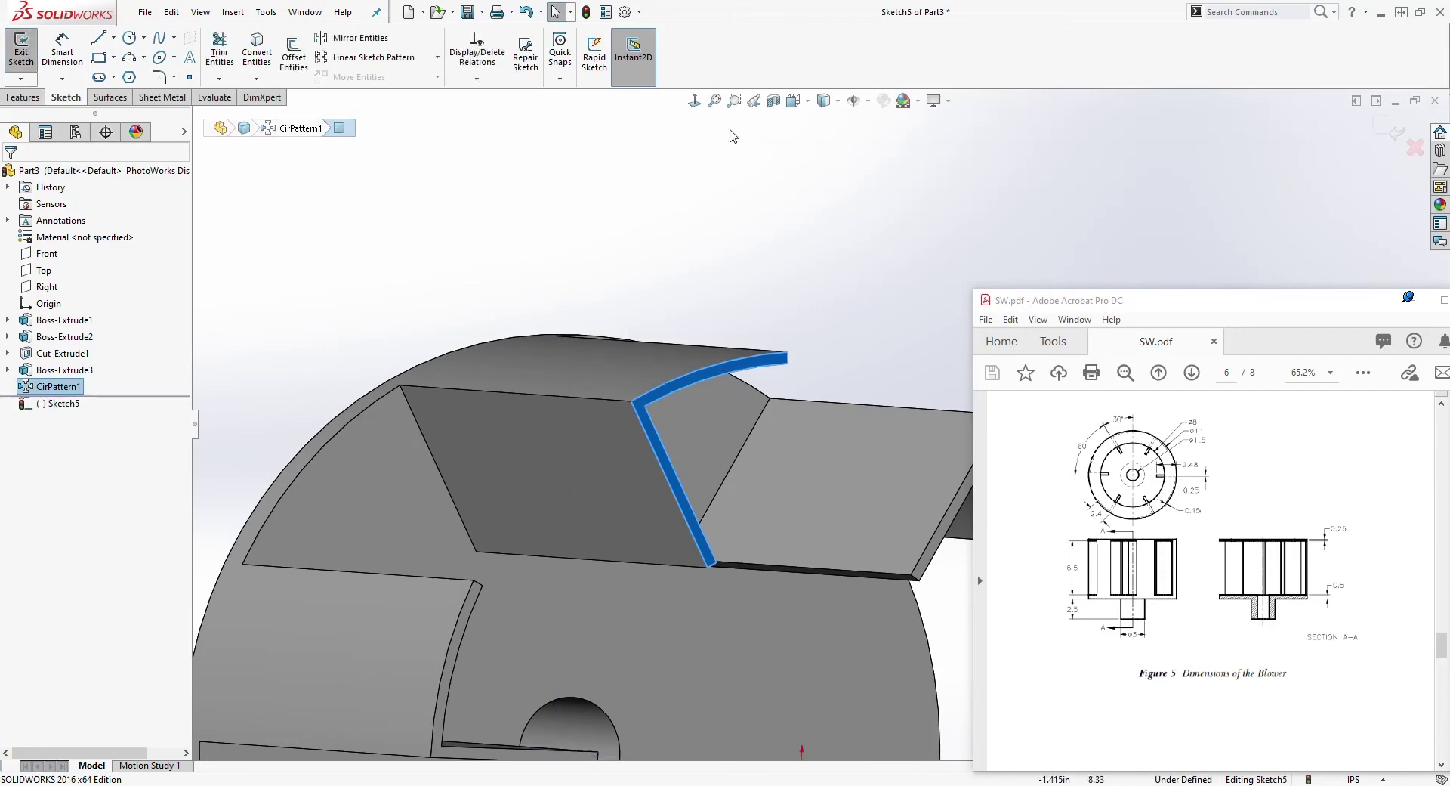
{"action": "left_click", "coordinate": [695, 102]}
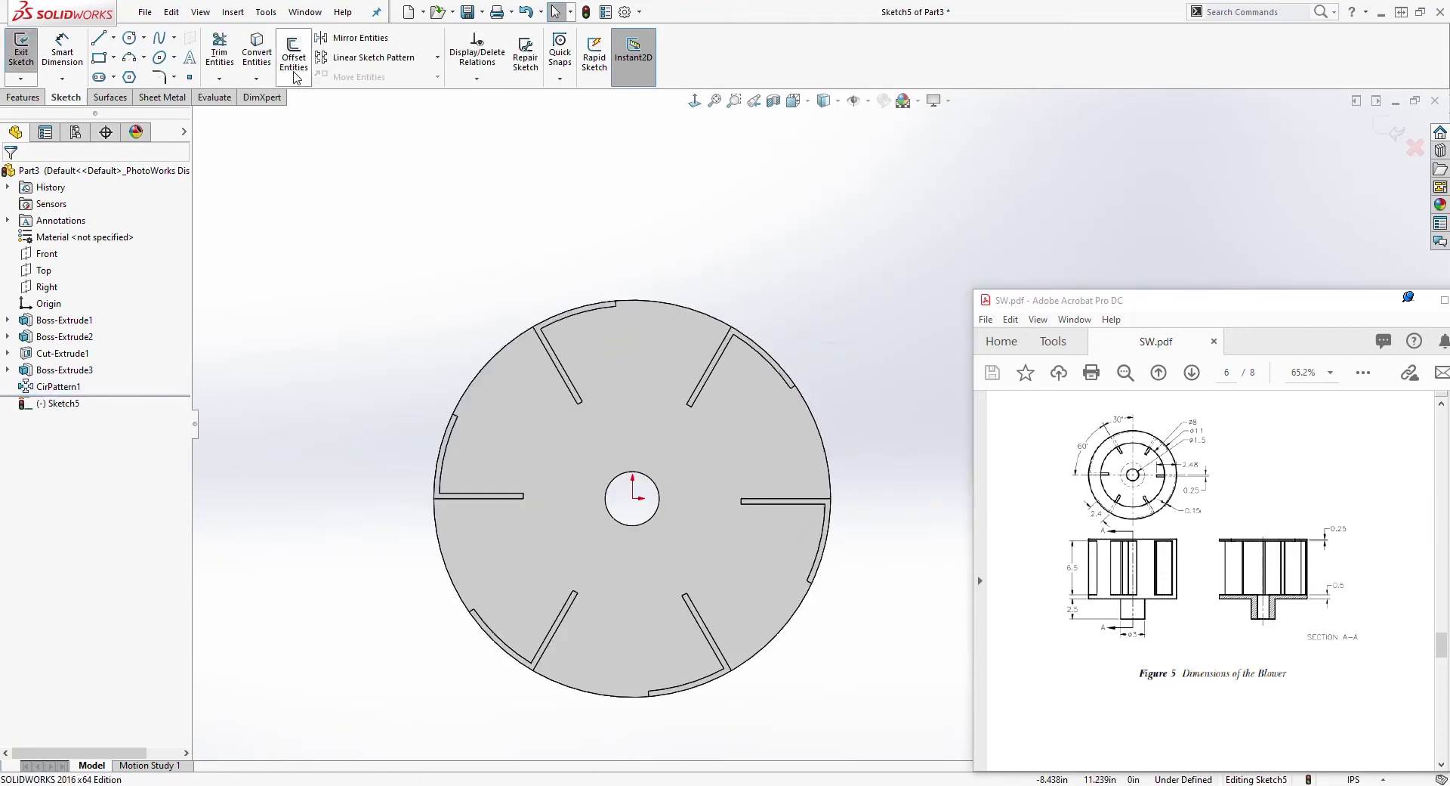
{"action": "left_click", "coordinate": [130, 38]}
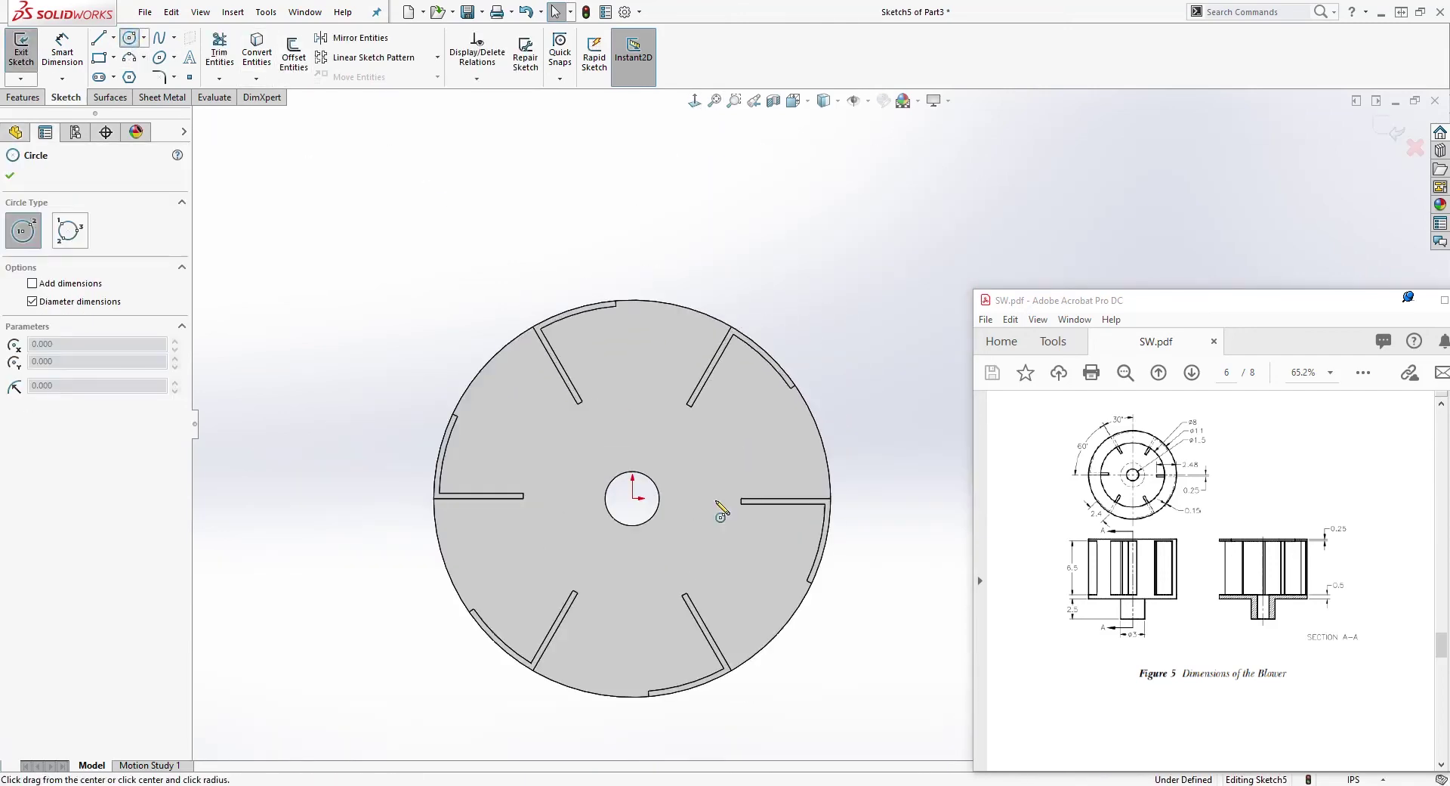
{"action": "left_click", "coordinate": [633, 499]}
{"action": "left_click", "coordinate": [808, 372]}
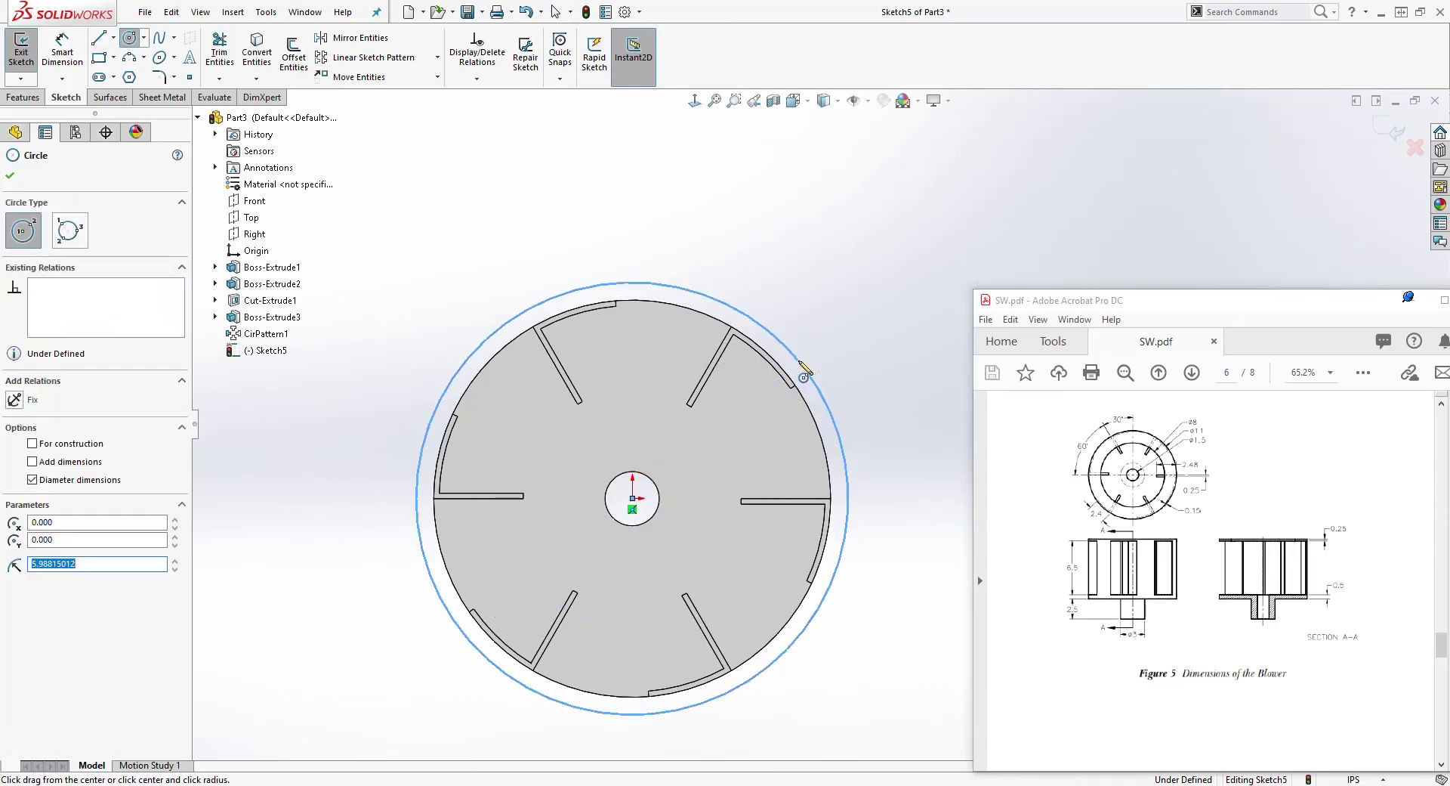
{"action": "key", "text": "Escape"}
{"action": "left_click", "coordinate": [682, 293]}
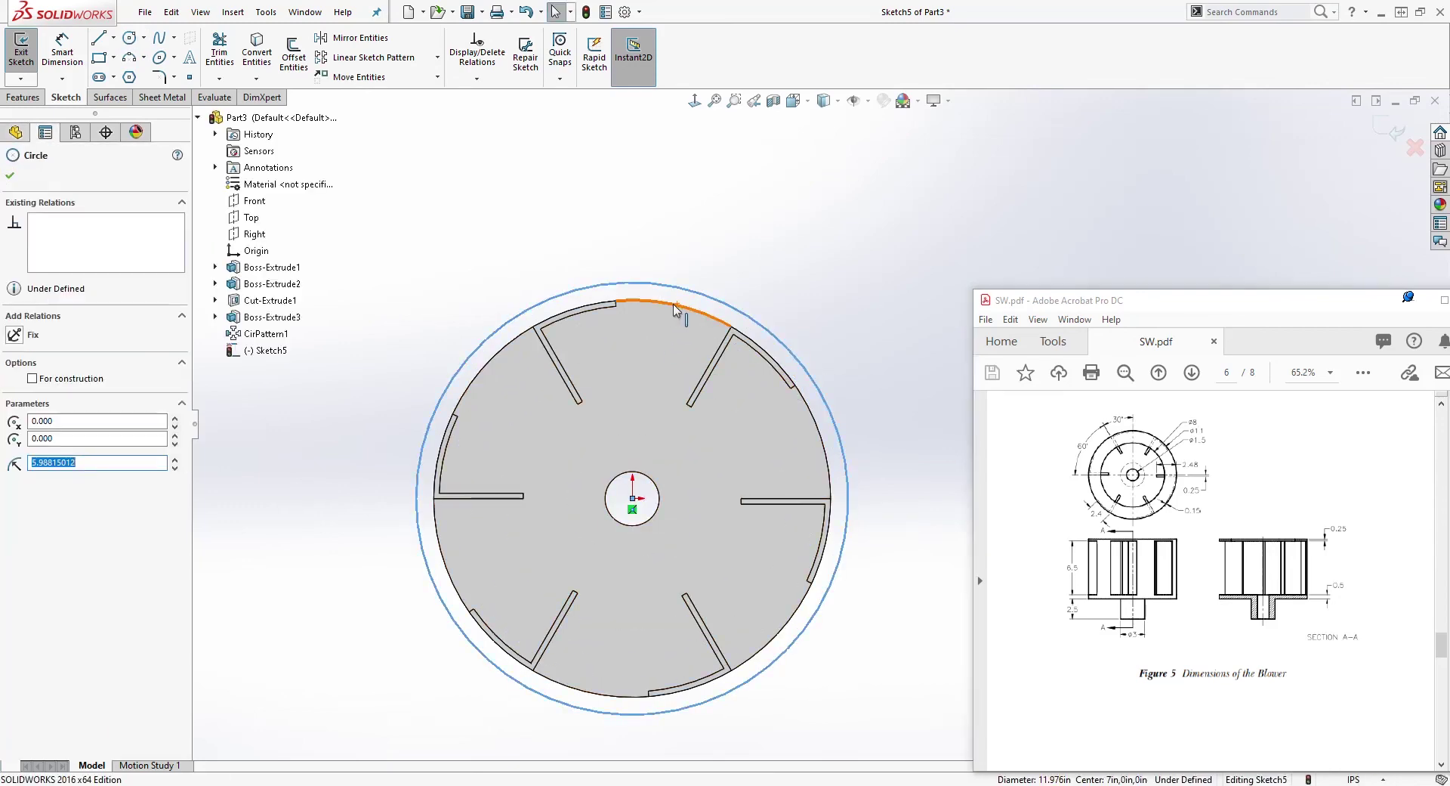
{"action": "left_click", "coordinate": [676, 304], "text": "ctrl"}
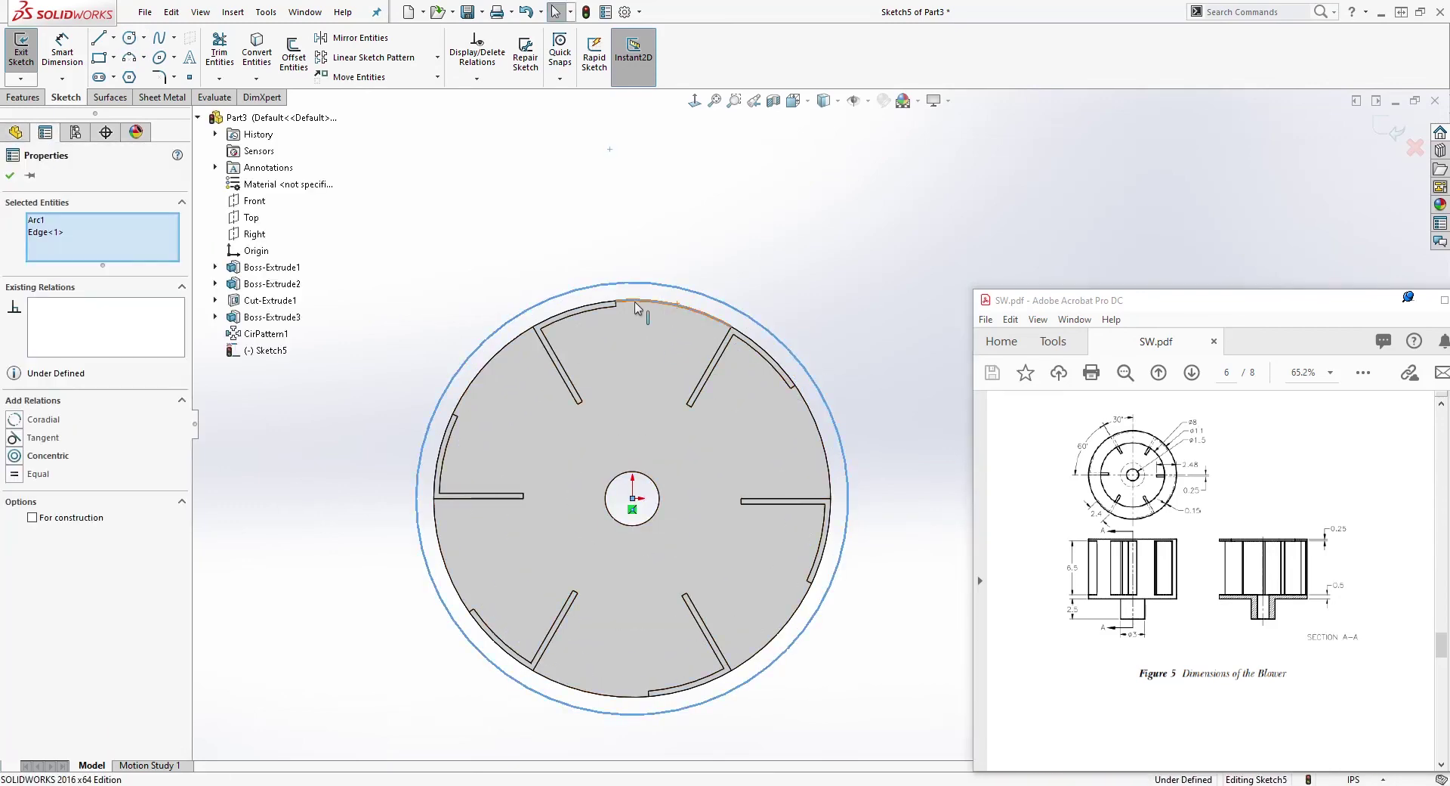
{"action": "left_click", "coordinate": [11, 420]}
{"action": "key", "text": "Escape"}
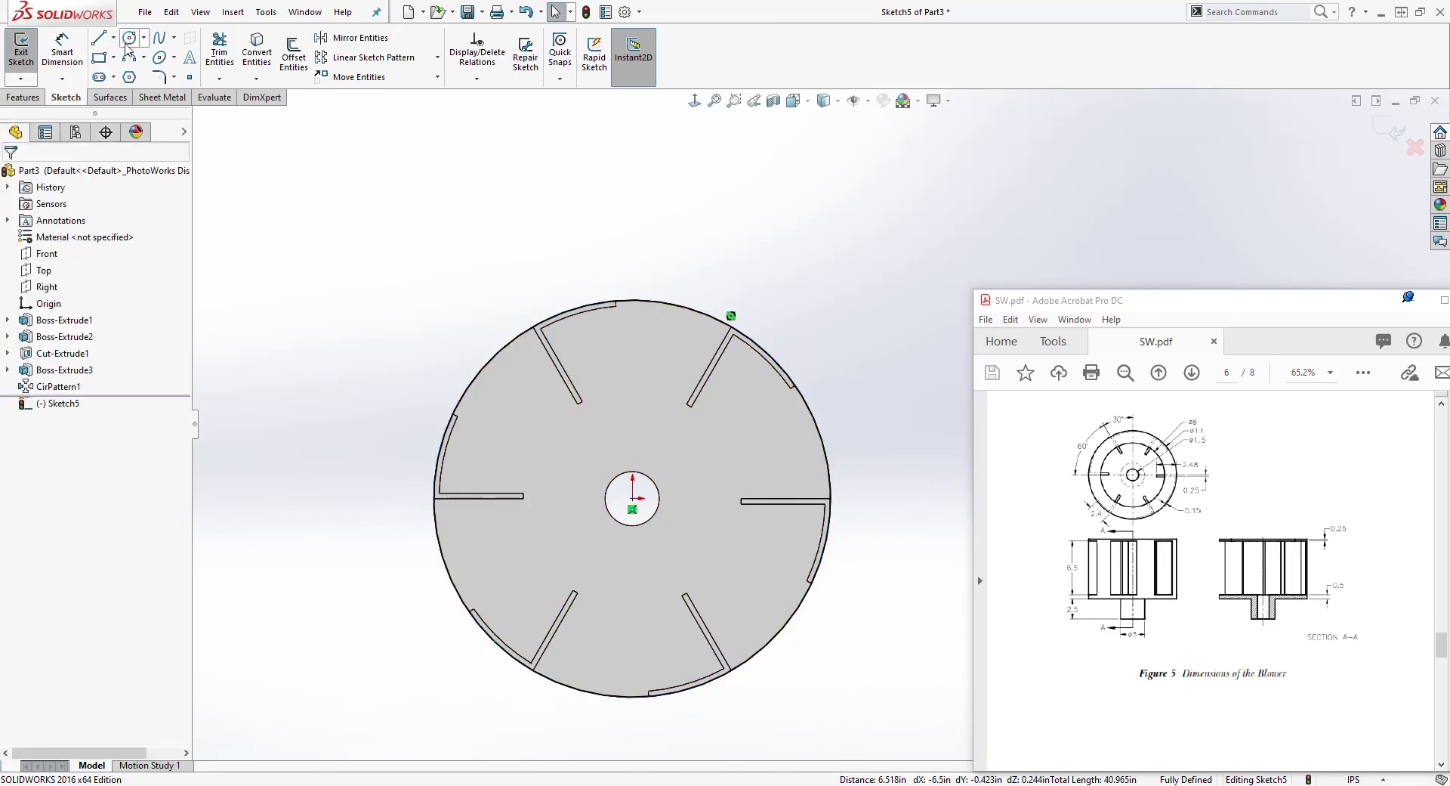
Add a second origin-centred inner circle dimensioned to 8 in diameter.
{"action": "left_click", "coordinate": [130, 37]}
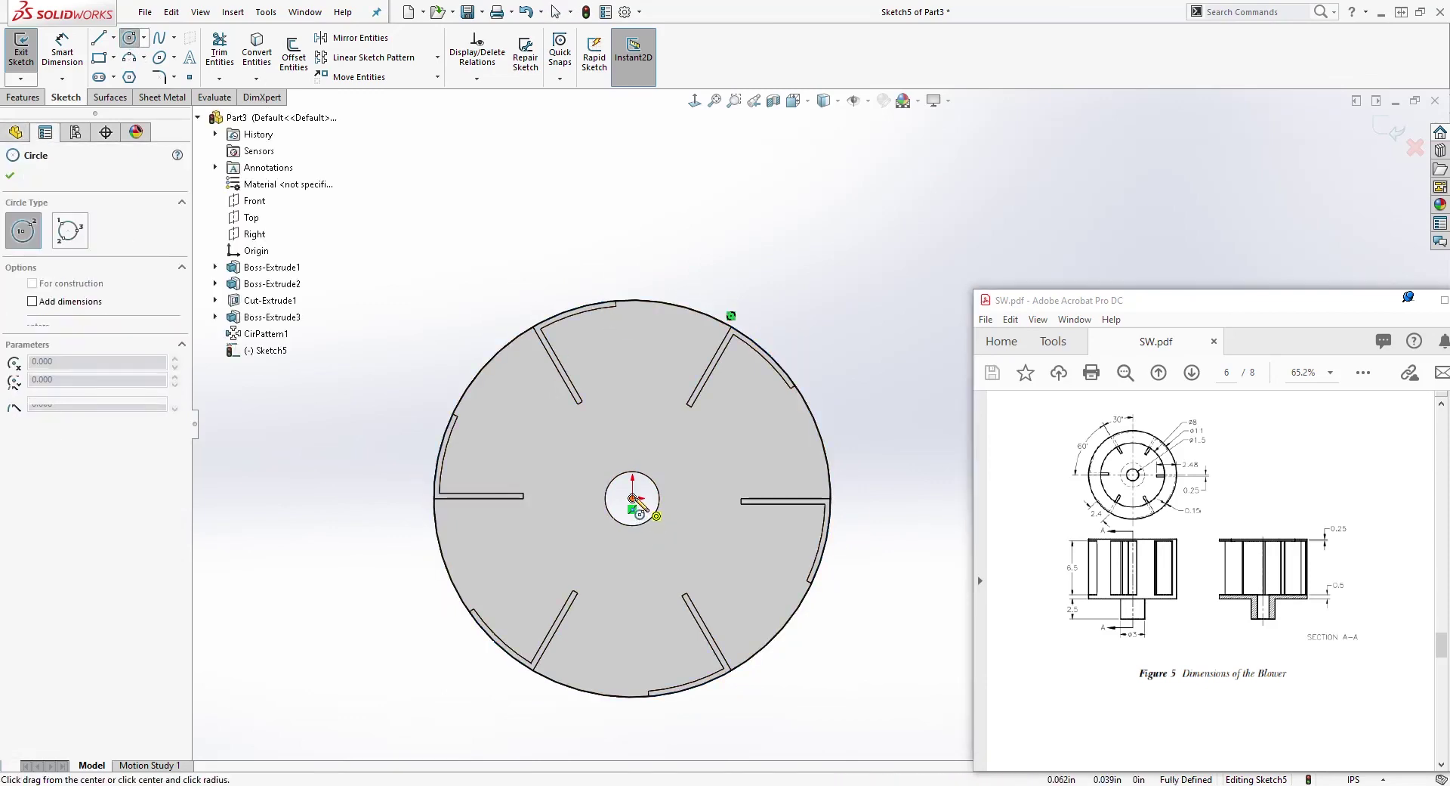
{"action": "left_click", "coordinate": [633, 499]}
{"action": "left_click", "coordinate": [718, 419]}
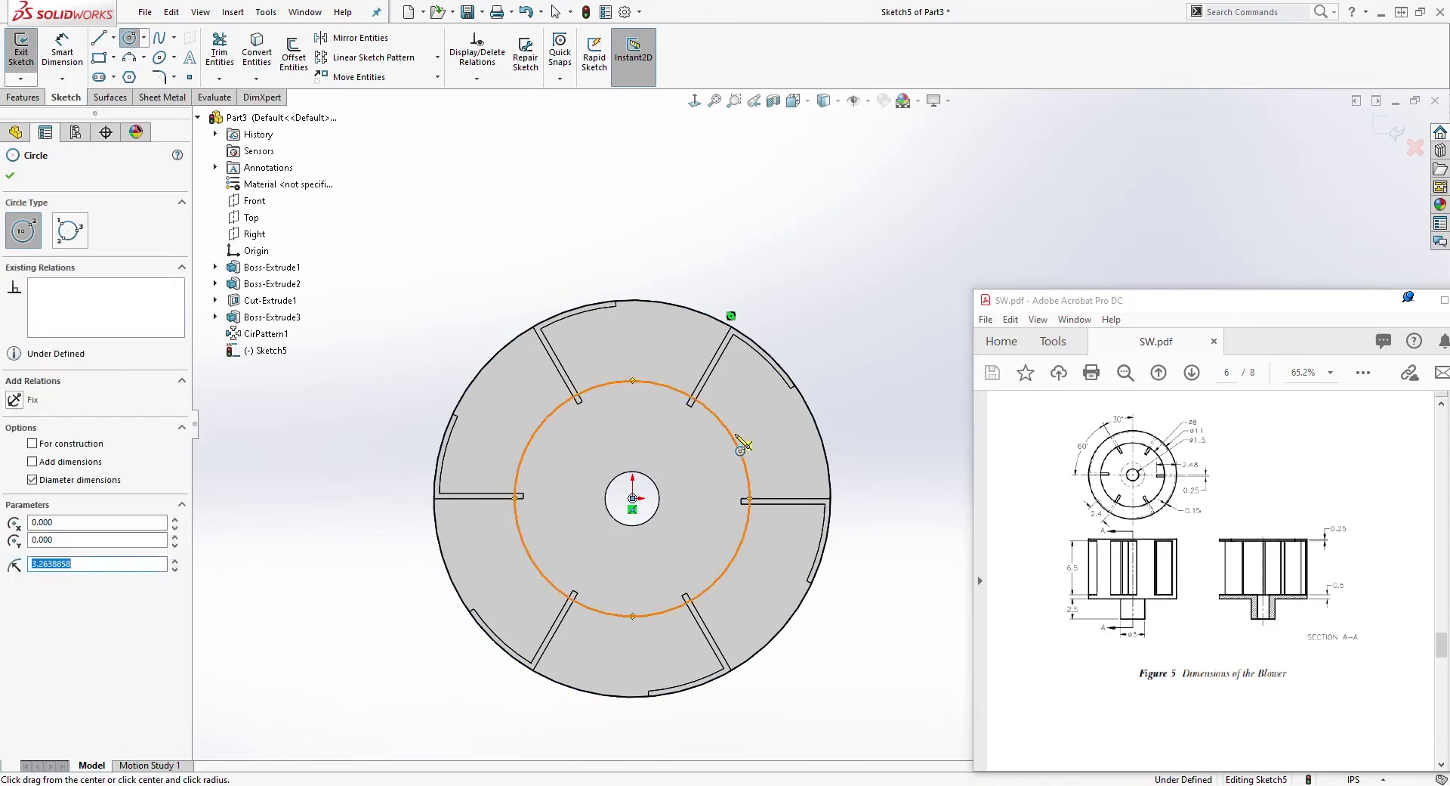
{"action": "key", "text": "Escape"}
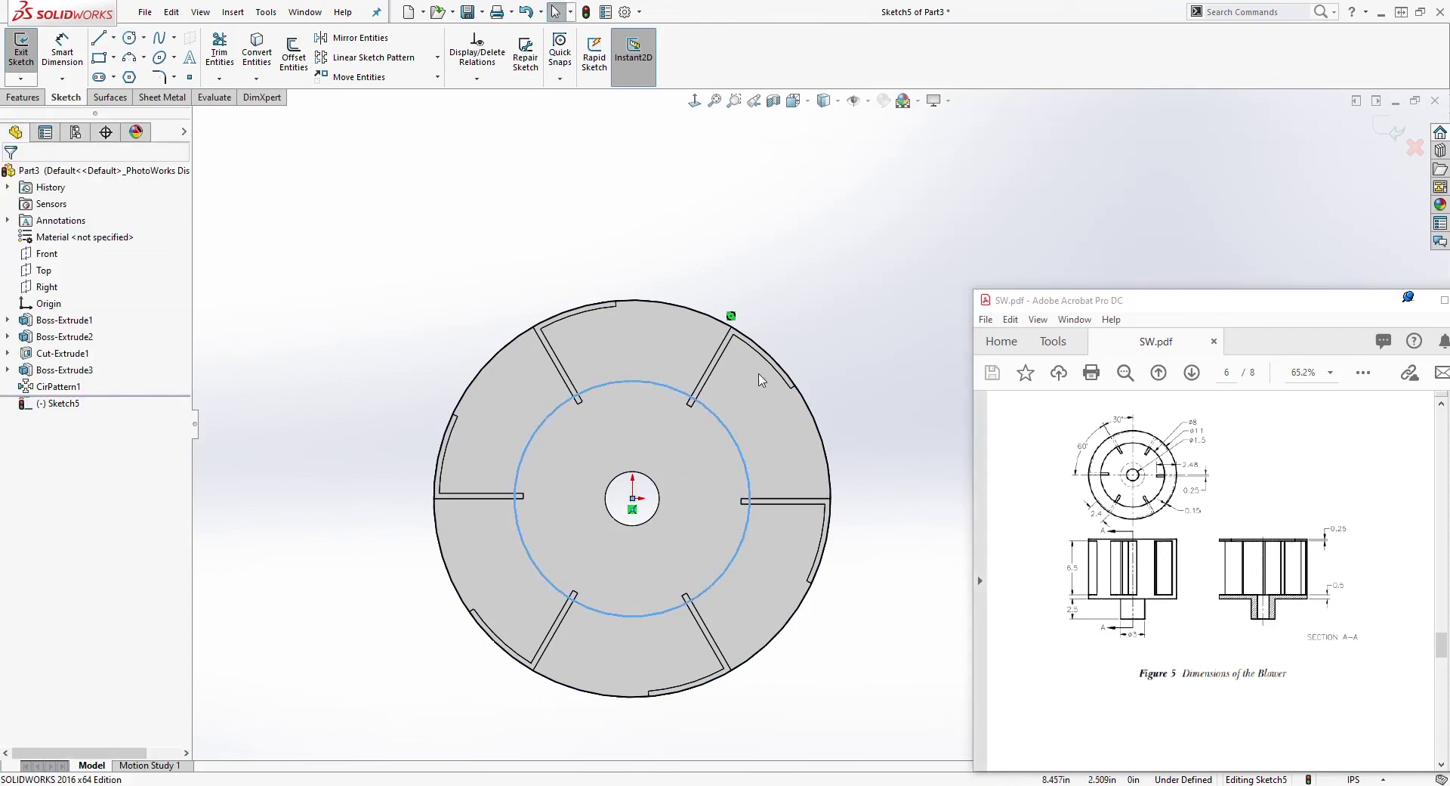
{"action": "right_click_drag", "start_coordinate": [831, 619], "coordinate": [758, 372]}
{"action": "left_click", "coordinate": [728, 429]}
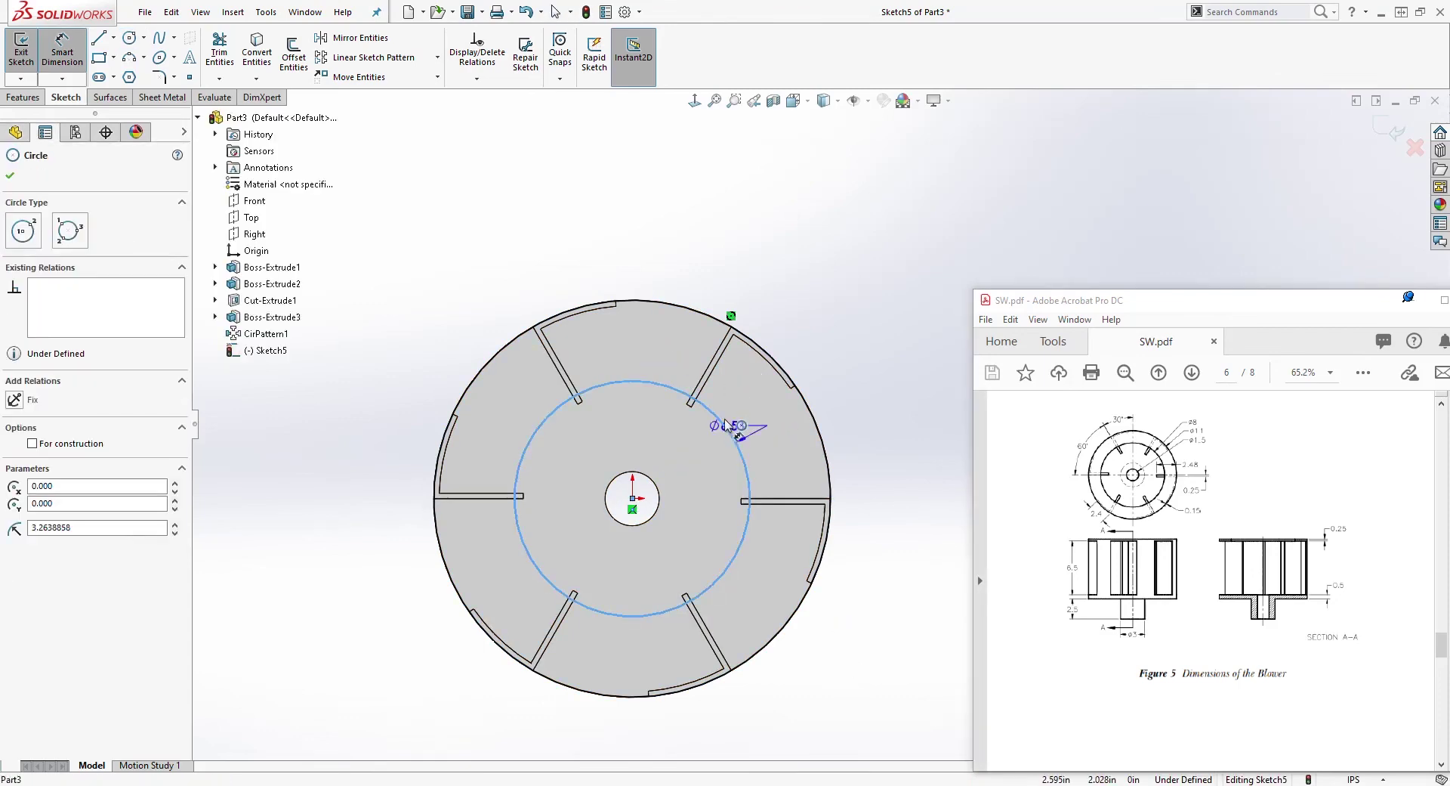
{"action": "left_click", "coordinate": [793, 279]}
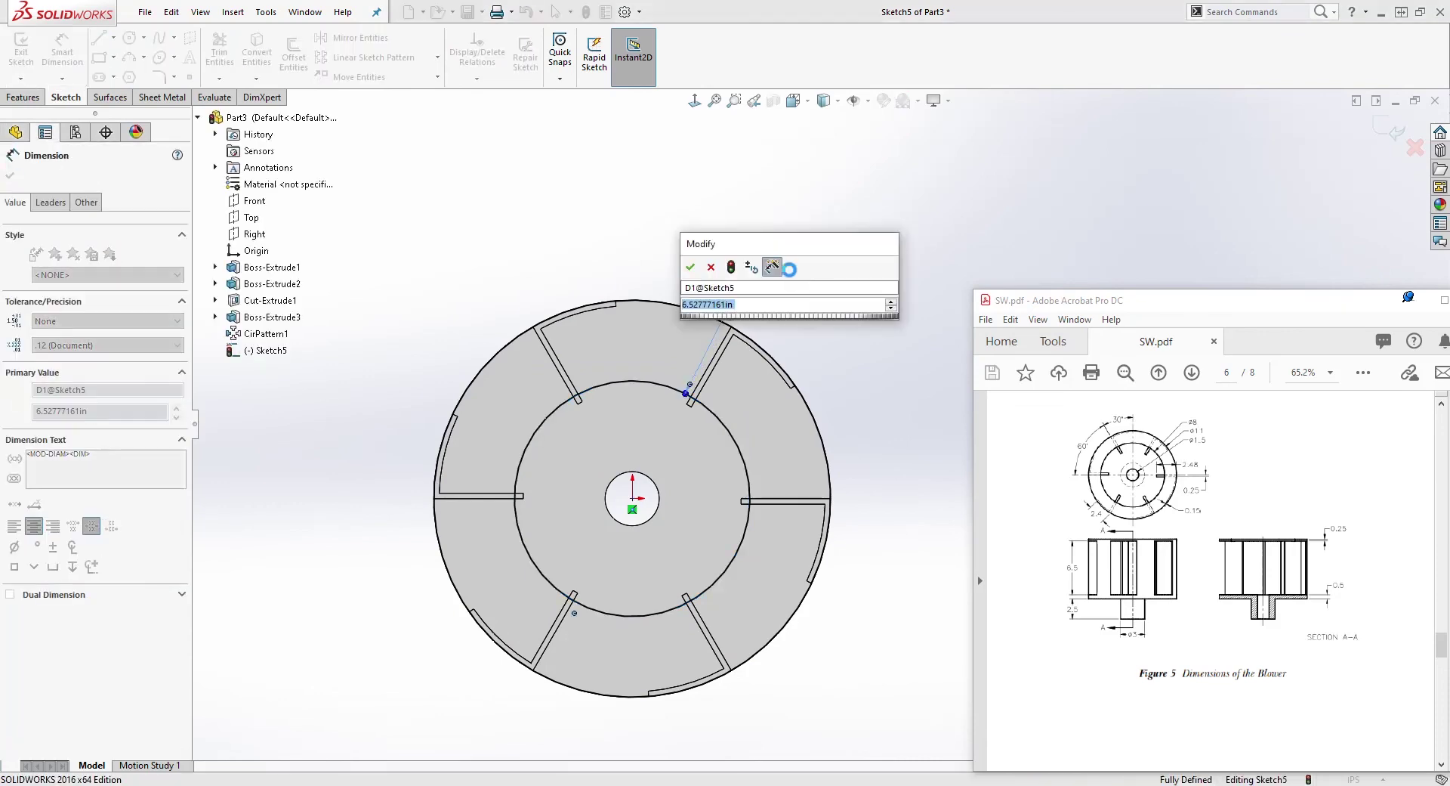
{"action": "type", "text": "8"}
{"action": "key", "text": "Return"}
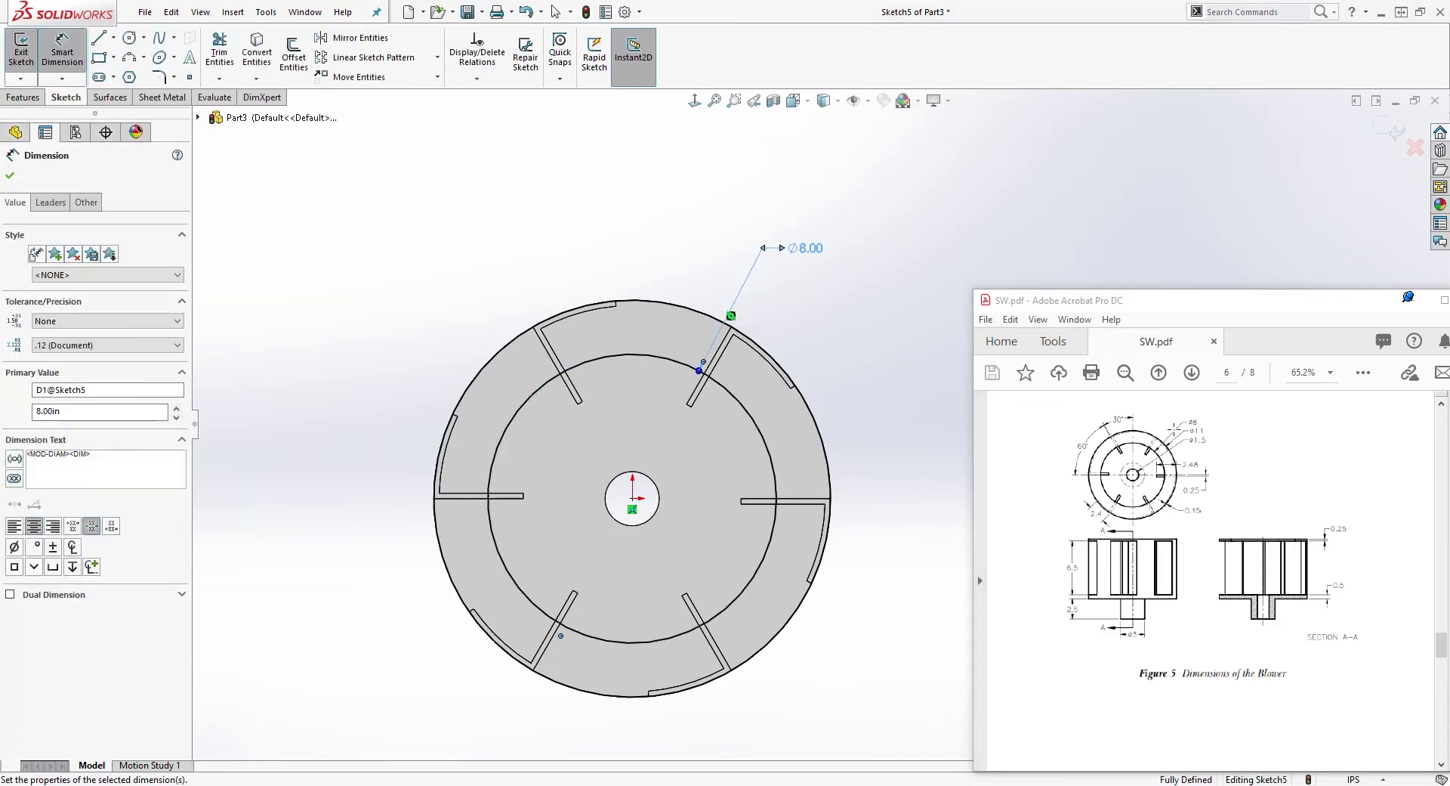
{"action": "key", "text": "Escape"}
{"action": "key", "text": "Escape"}
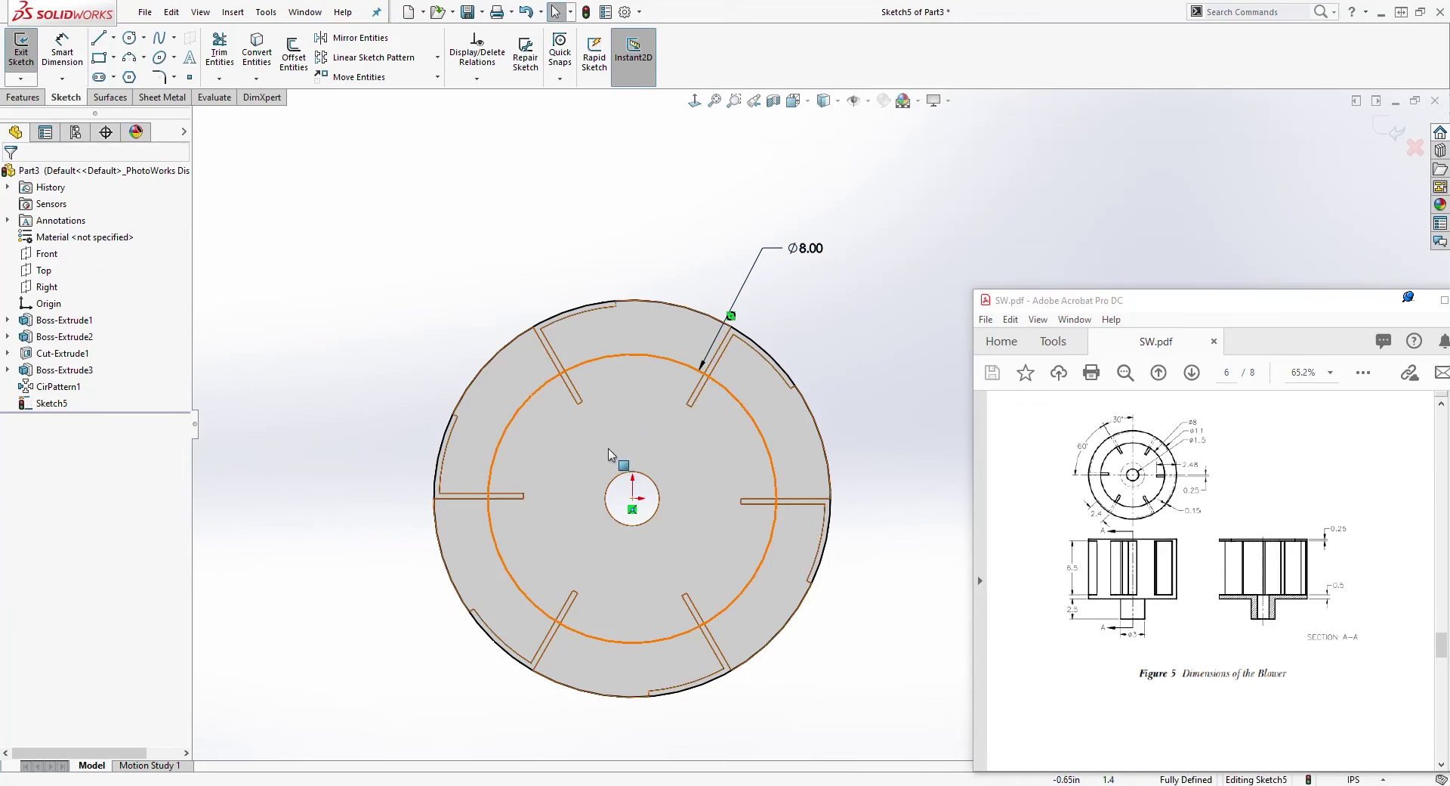
{"action": "middle_click_drag", "start_coordinate": [615, 492], "coordinate": [710, 478]}
{"action": "scroll", "coordinate": [815, 426], "scroll_direction": "down", "scroll_amount": 3}
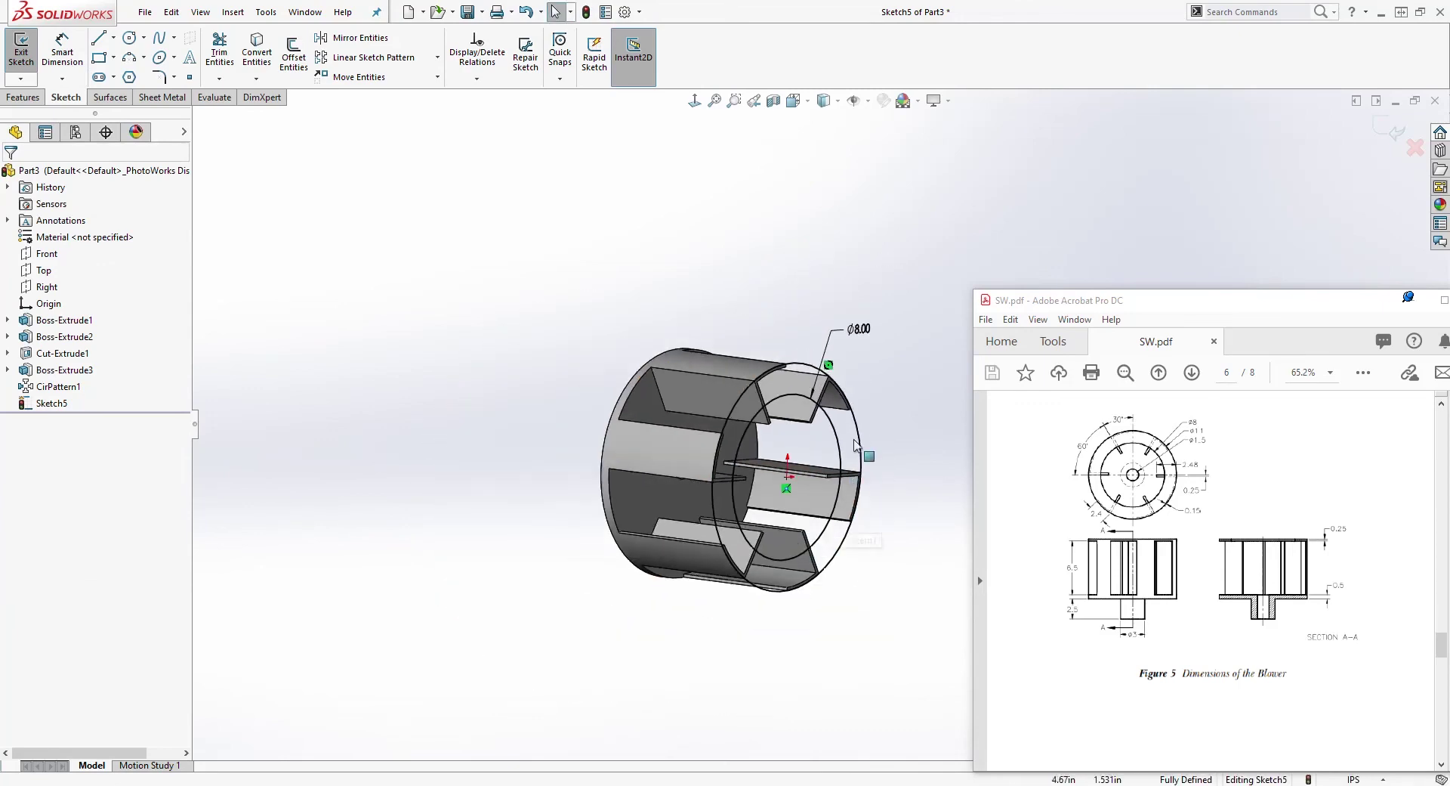
Extrude the ring sketch blind 0.25 in as Boss-Extrude4, then orbit to inspect it.
{"action": "left_click", "coordinate": [23, 97]}
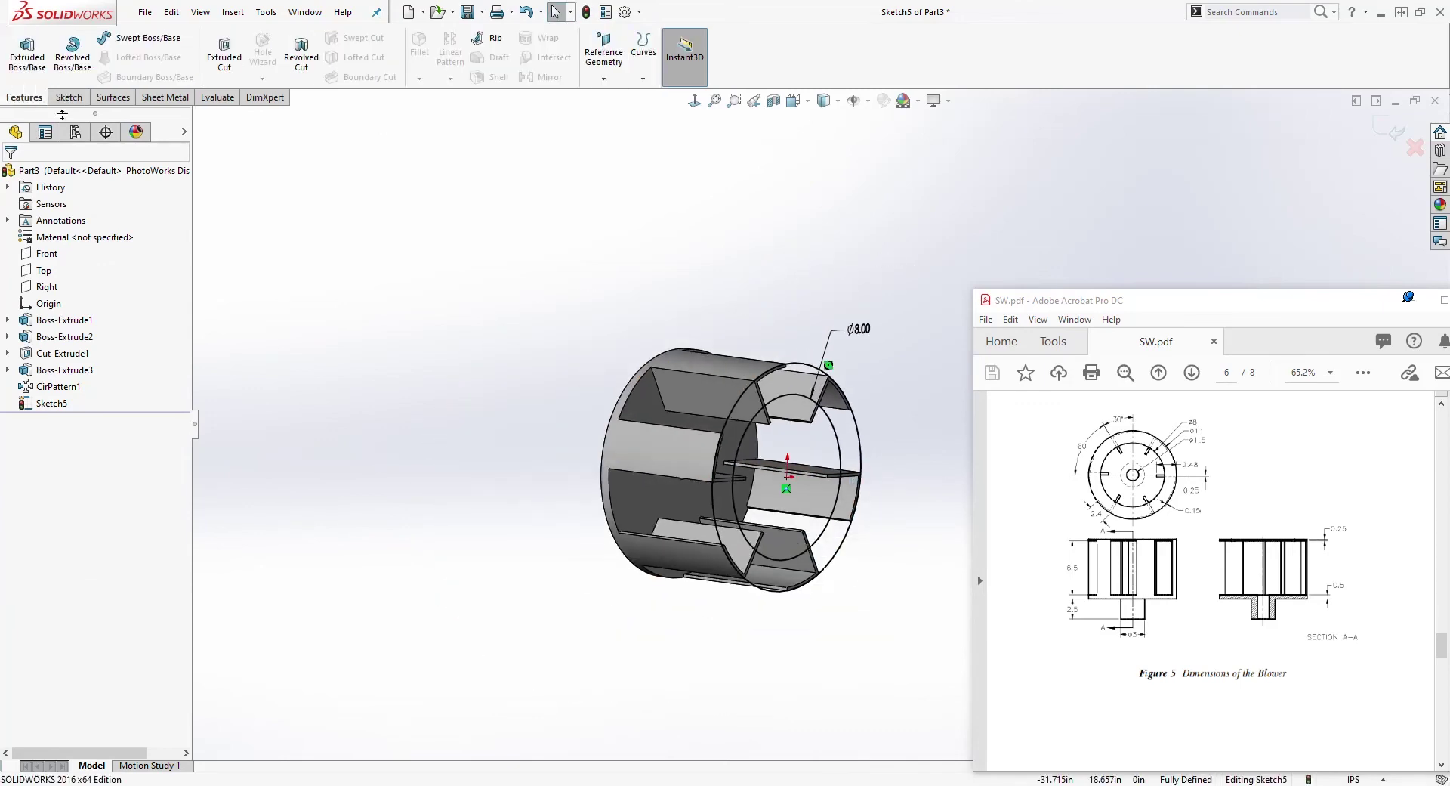
{"action": "left_click", "coordinate": [27, 51]}
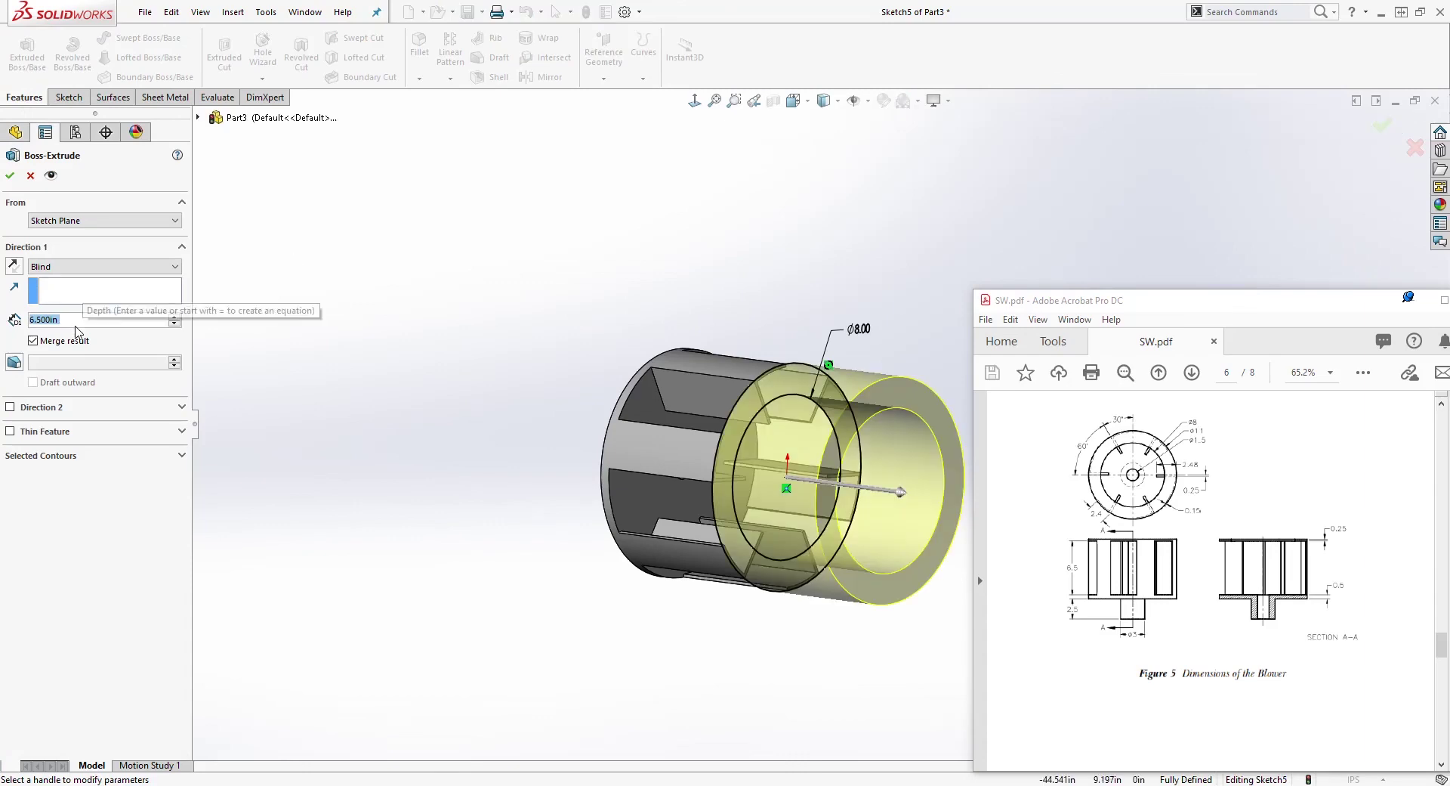
{"action": "type", "text": "0.25"}
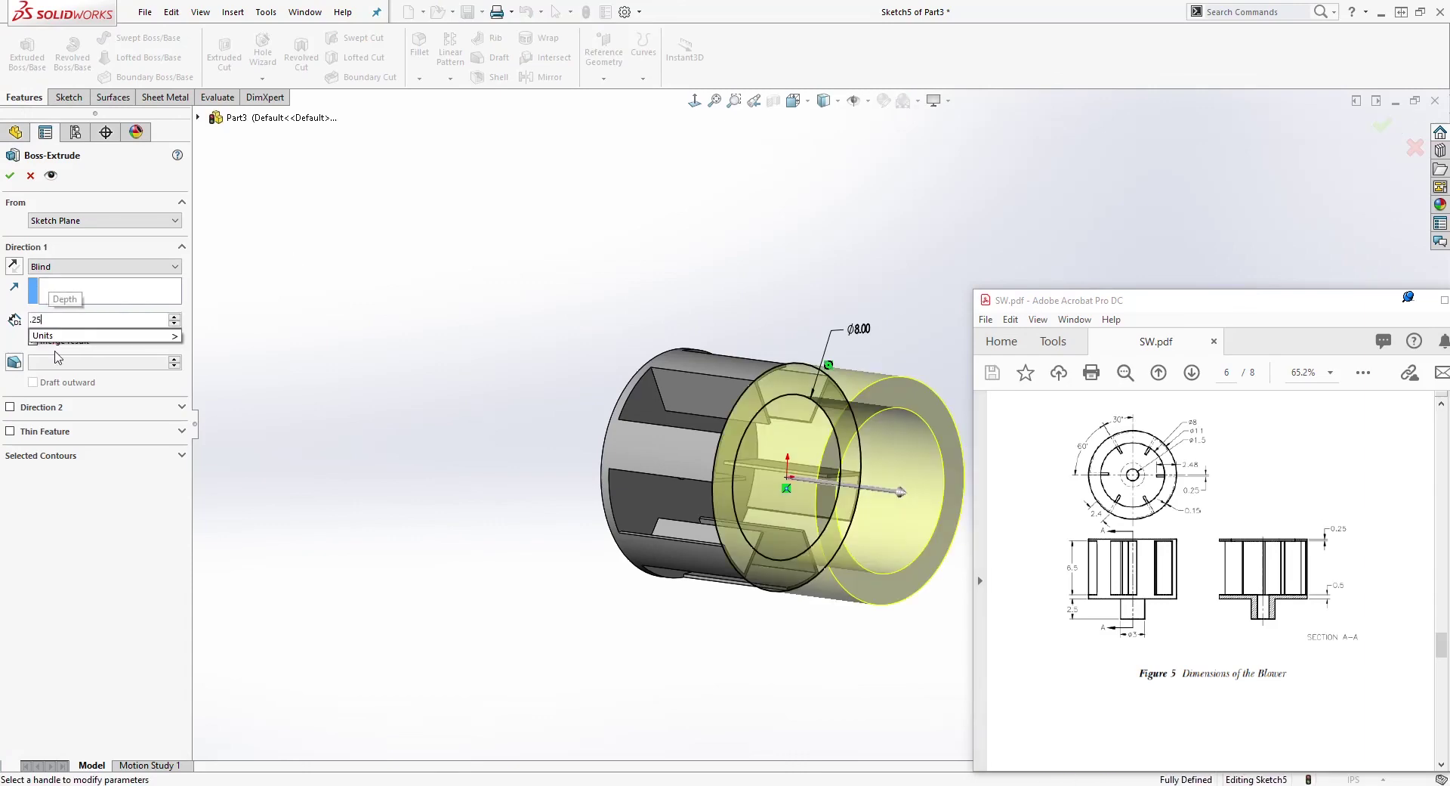
{"action": "key", "text": "Return"}
{"action": "left_click", "coordinate": [11, 174]}
{"action": "mouse_move", "coordinate": [642, 272]}
{"action": "middle_mouse_down"}
{"action": "mouse_move", "coordinate": [690, 451]}
{"action": "mouse_move", "coordinate": [610, 475]}
{"action": "middle_mouse_up"}
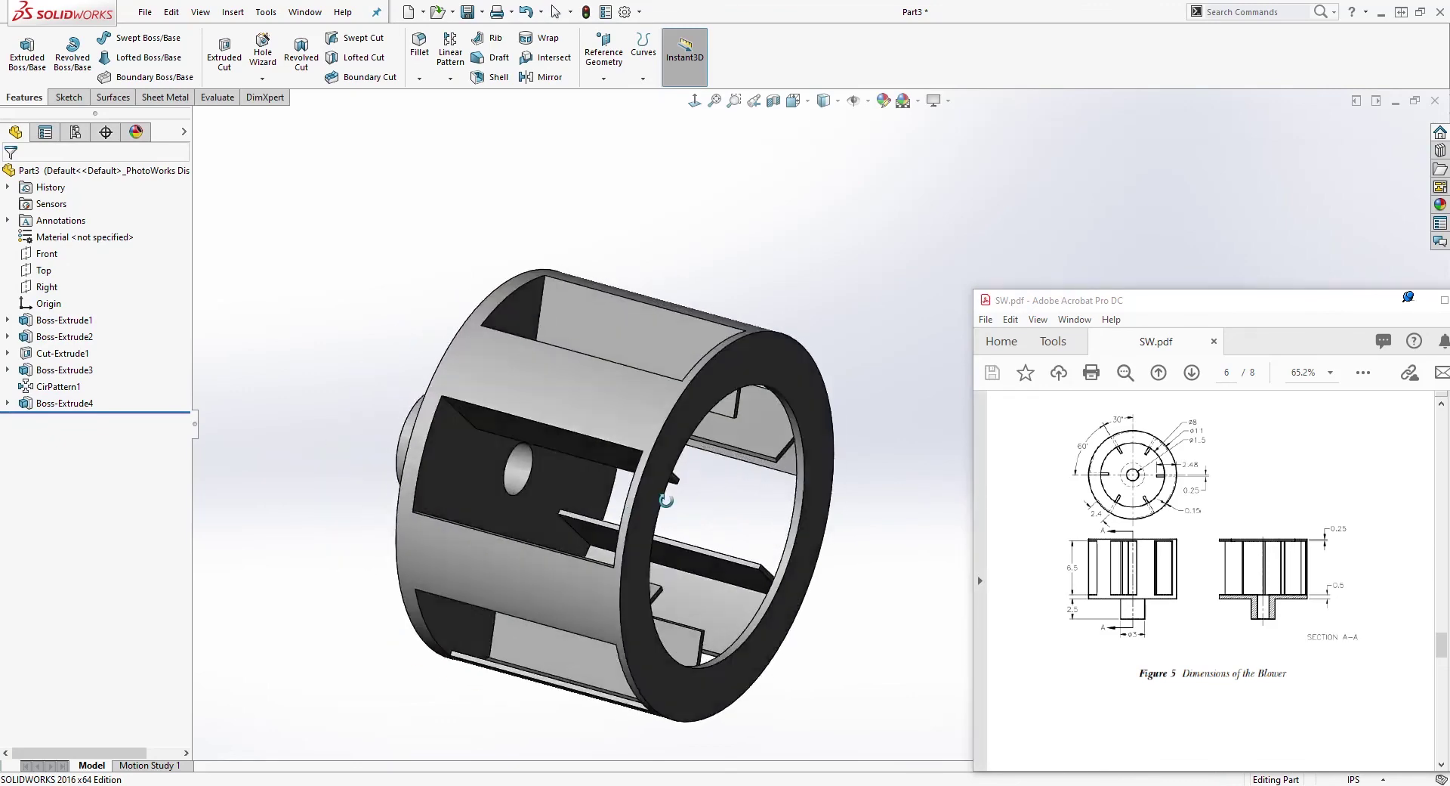
{"action": "scroll", "coordinate": [1145, 559], "scroll_direction": "down", "scroll_amount": 3}
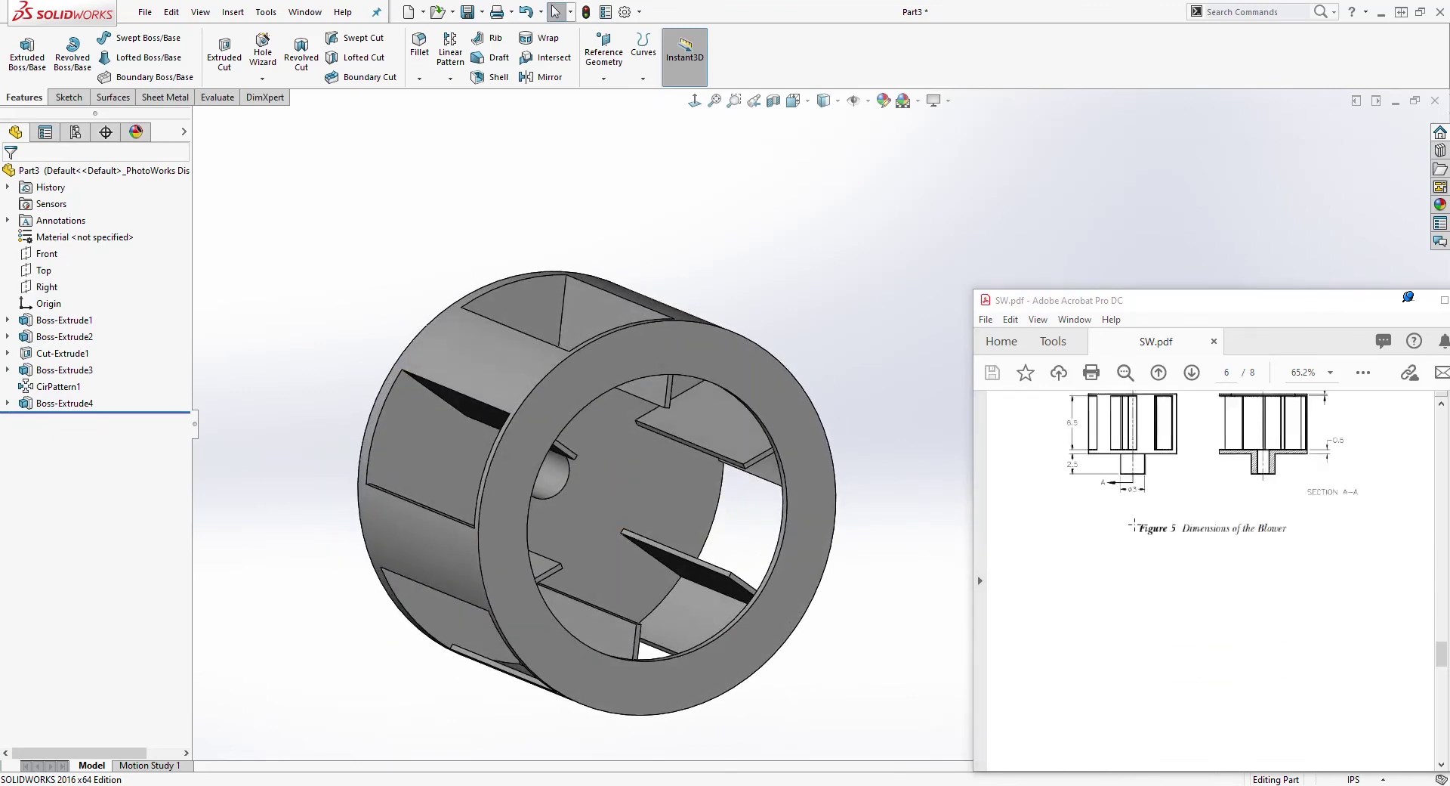
{"action": "scroll", "coordinate": [1146, 559], "scroll_direction": "down", "scroll_amount": 3}
{"action": "scroll", "coordinate": [1146, 559], "scroll_direction": "down", "scroll_amount": 3}
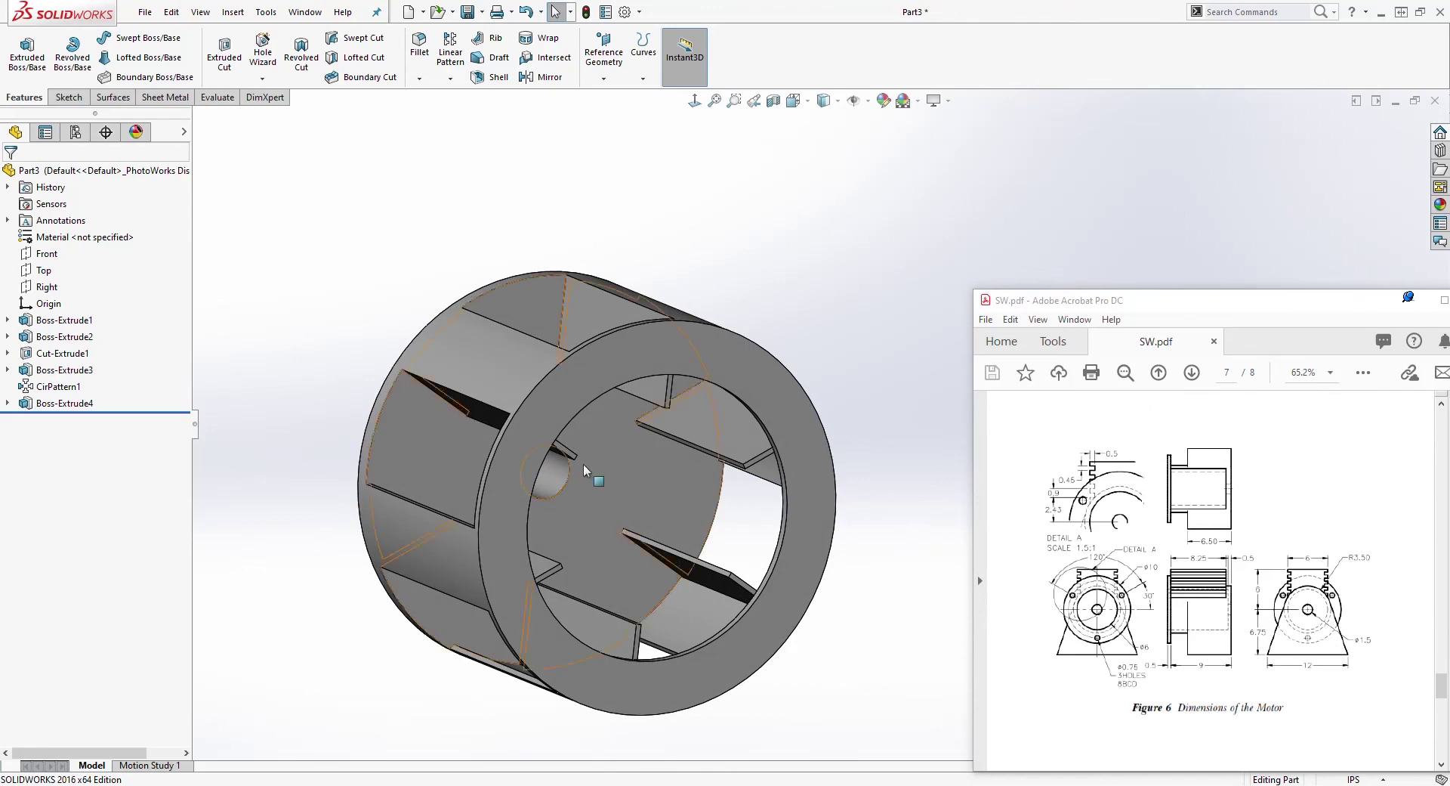
{"action": "middle_click_drag", "start_coordinate": [583, 464], "coordinate": [484, 252]}
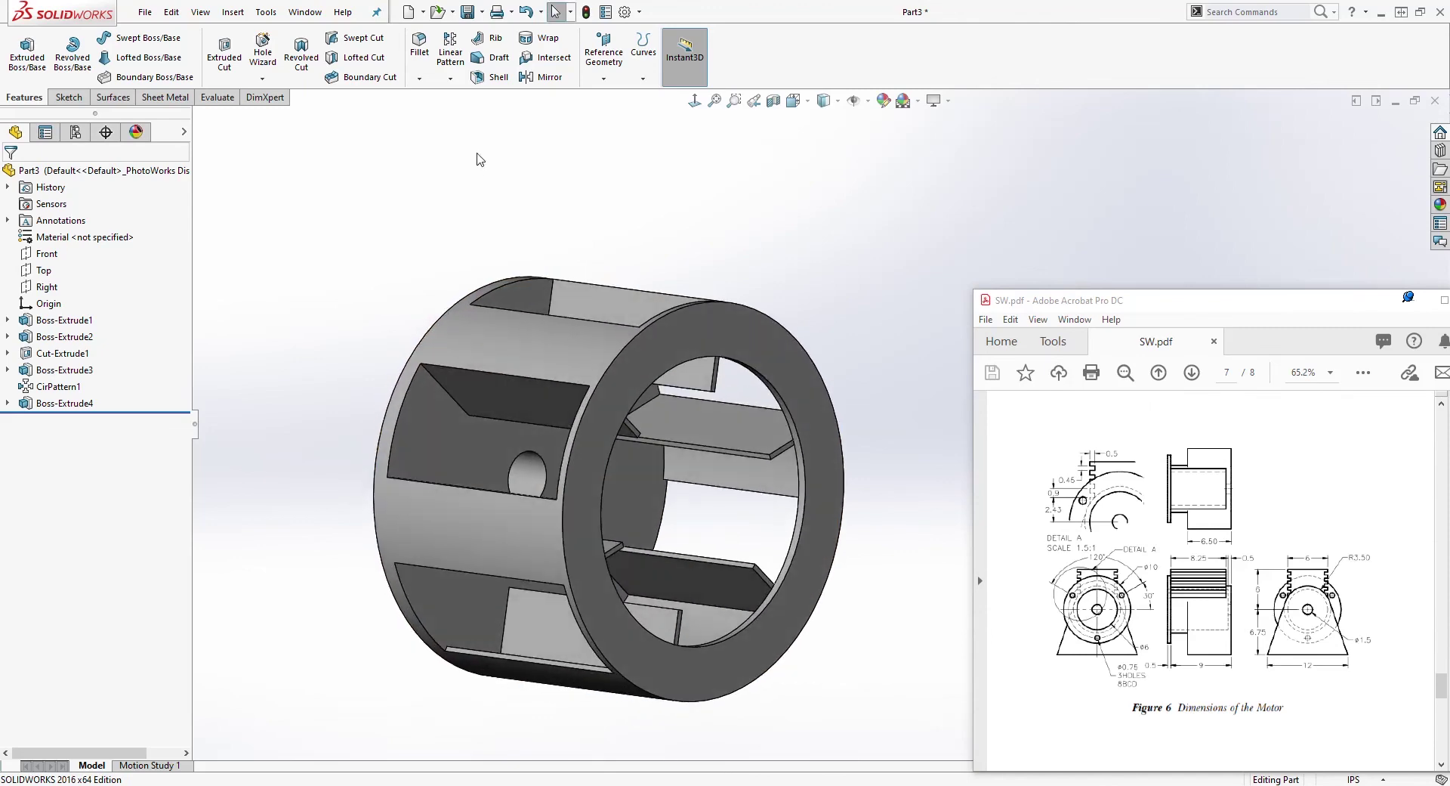